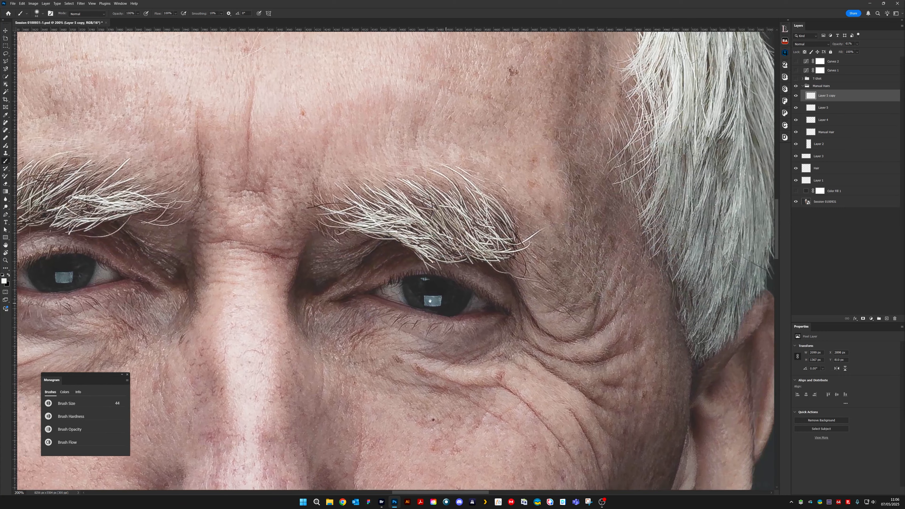
- Try to clone out the light stray hair below the outer end of the subject's left eyebrow using a 3 px Clone Stamp
{"action": "key", "text": "ctrl+plus"}
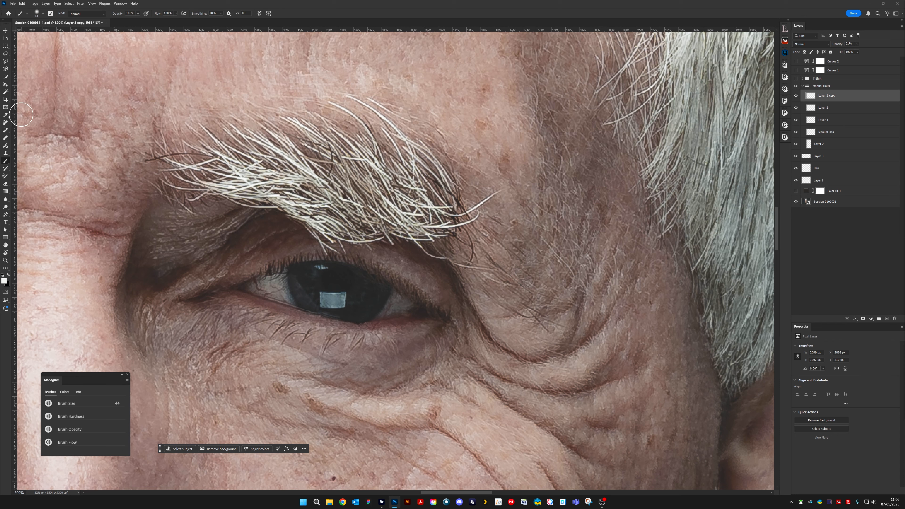
{"action": "left_click", "coordinate": [6, 154]}
{"action": "key", "text": "s"}
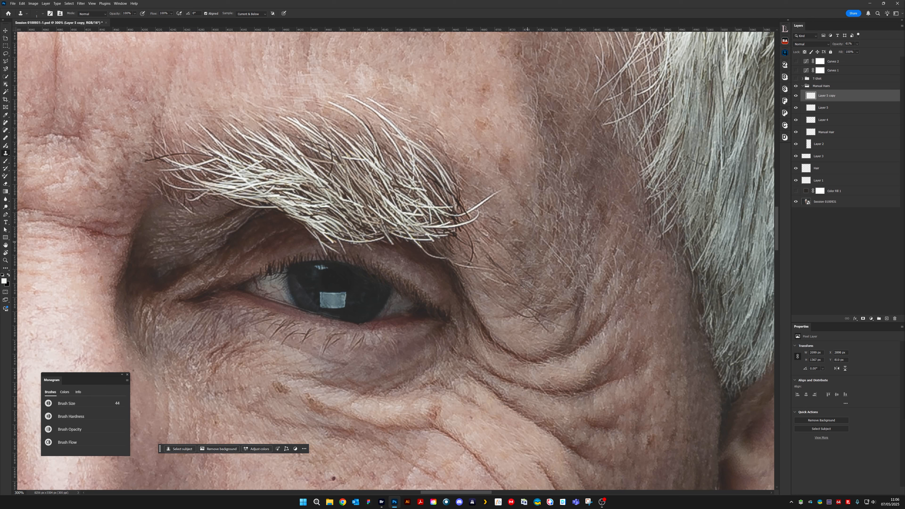
{"action": "left_click", "coordinate": [416, 248], "text": "alt"}
{"action": "scroll", "coordinate": [451, 220], "scroll_direction": "up", "scroll_amount": 2}
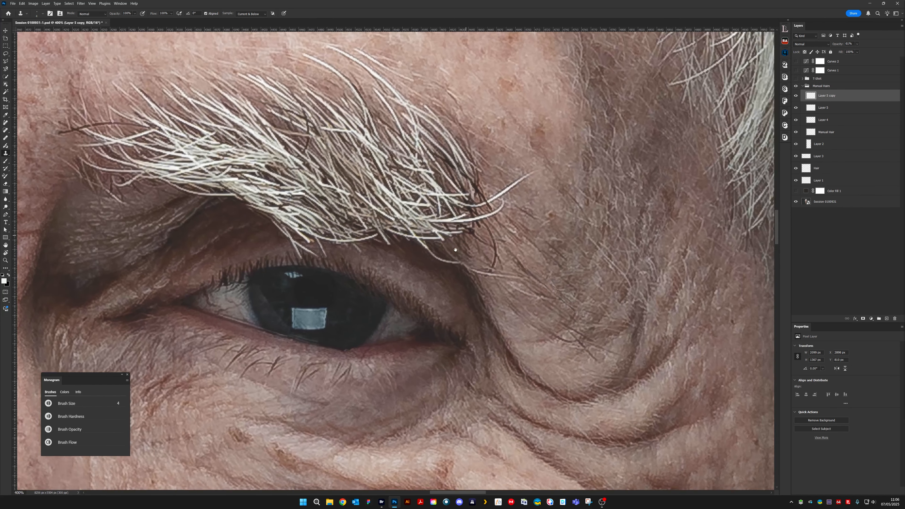
{"action": "key", "text": "bracketleft"}
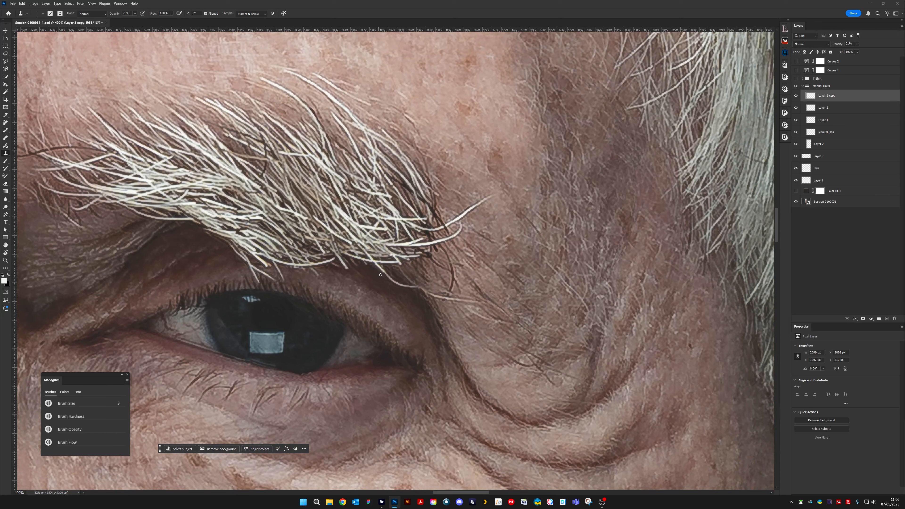
{"action": "left_click_drag", "start_coordinate": [381, 275], "coordinate": [392, 280]}
{"action": "left_click", "coordinate": [820, 78]}
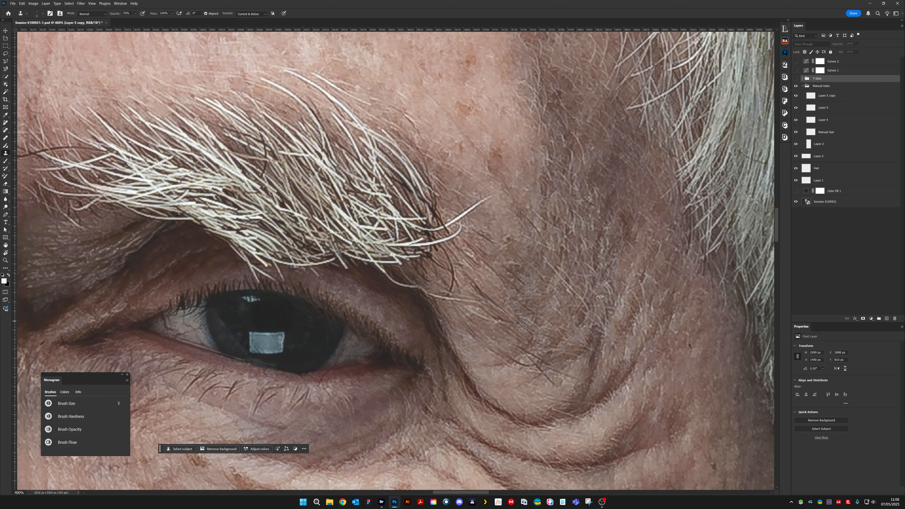
{"action": "left_click", "coordinate": [826, 96]}
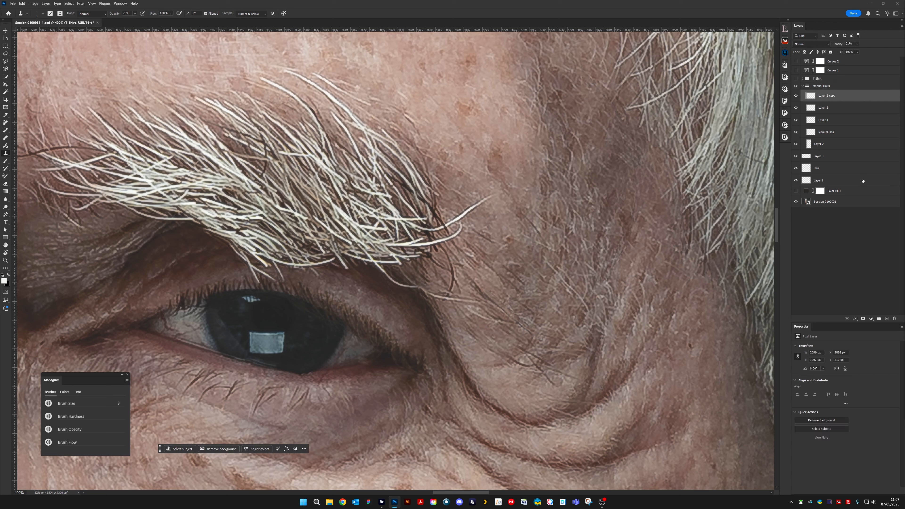
{"action": "left_click", "coordinate": [887, 318]}
{"action": "left_click_drag", "start_coordinate": [832, 96], "coordinate": [894, 319]}
- Collapse the manual hairs layer group and rename Layer 1 as Retouching
{"action": "left_click", "coordinate": [821, 168]}
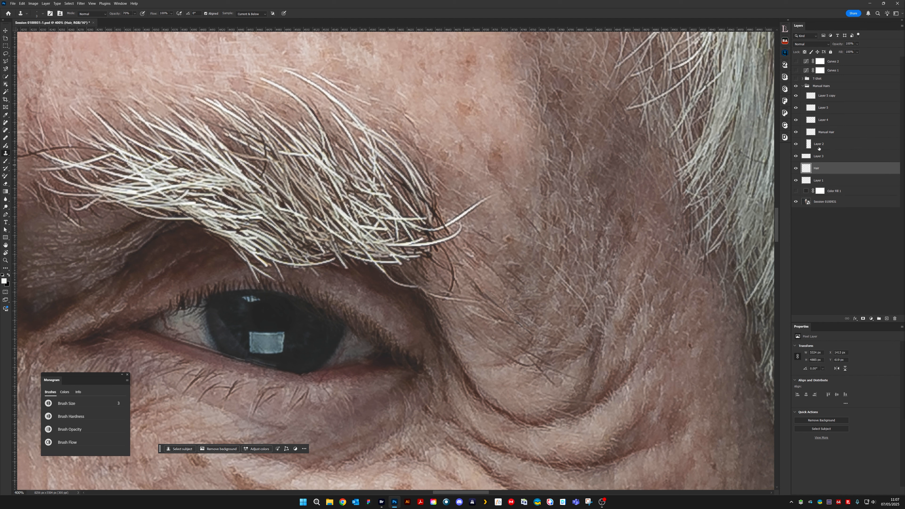
{"action": "left_click", "coordinate": [802, 86]}
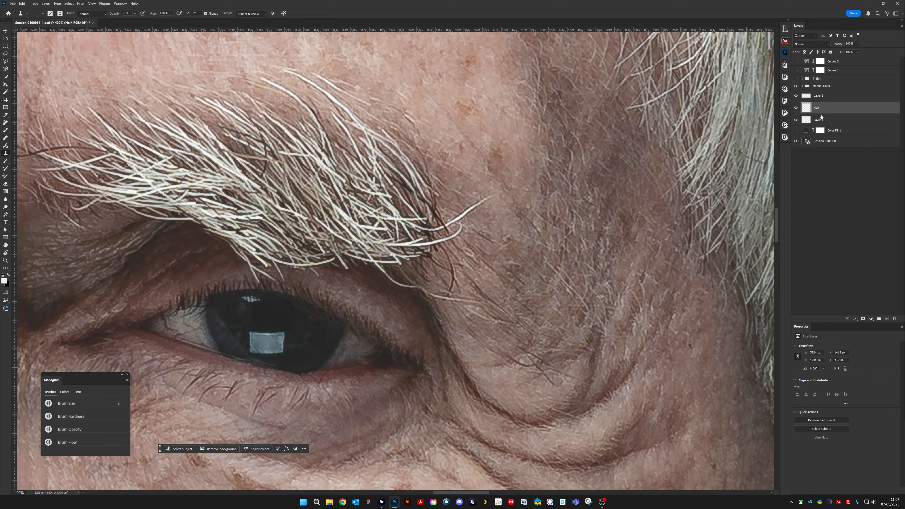
{"action": "left_click", "coordinate": [823, 121]}
{"action": "double_click", "coordinate": [821, 121]}
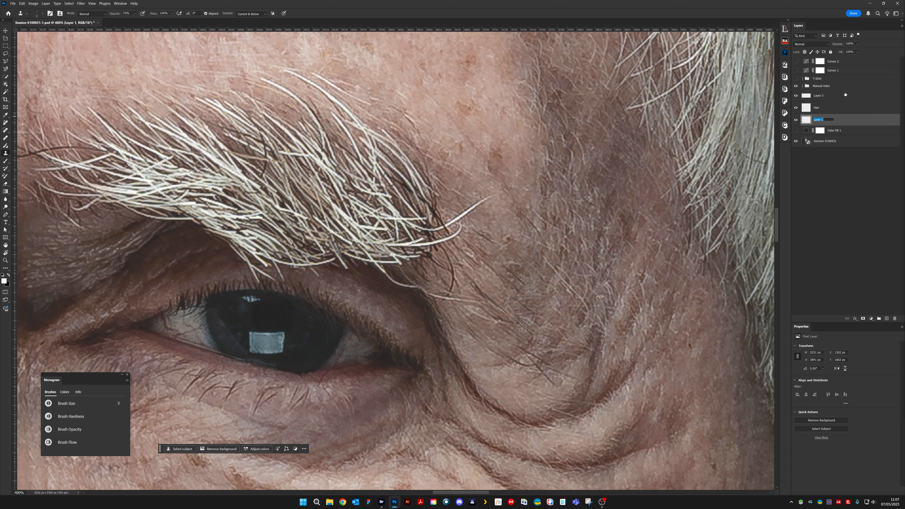
{"action": "type", "text": "Retouching"}
{"action": "double_click", "coordinate": [825, 119]}
{"action": "key", "text": "ctrl+c"}
- Rename the Hair layer and the layer directly above it as Retouching
{"action": "double_click", "coordinate": [817, 108]}
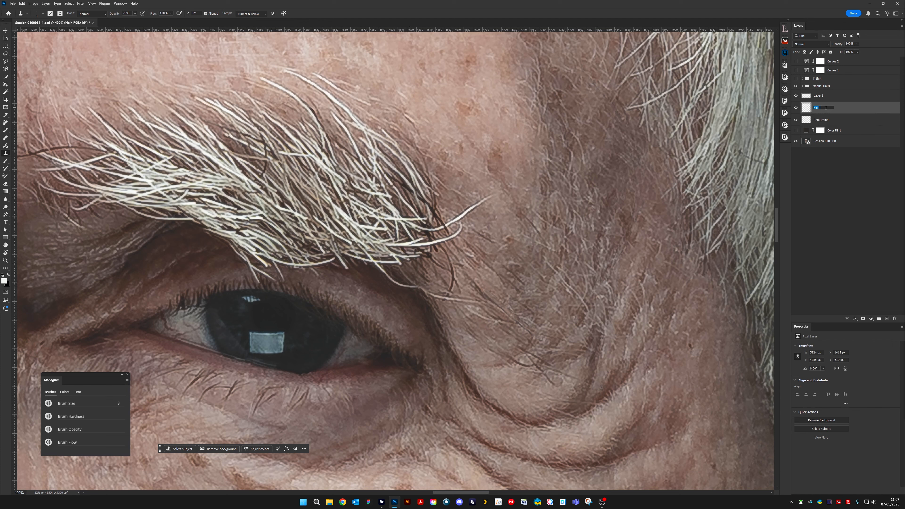
{"action": "key", "text": "ctrl+v"}
{"action": "left_click", "coordinate": [811, 97]}
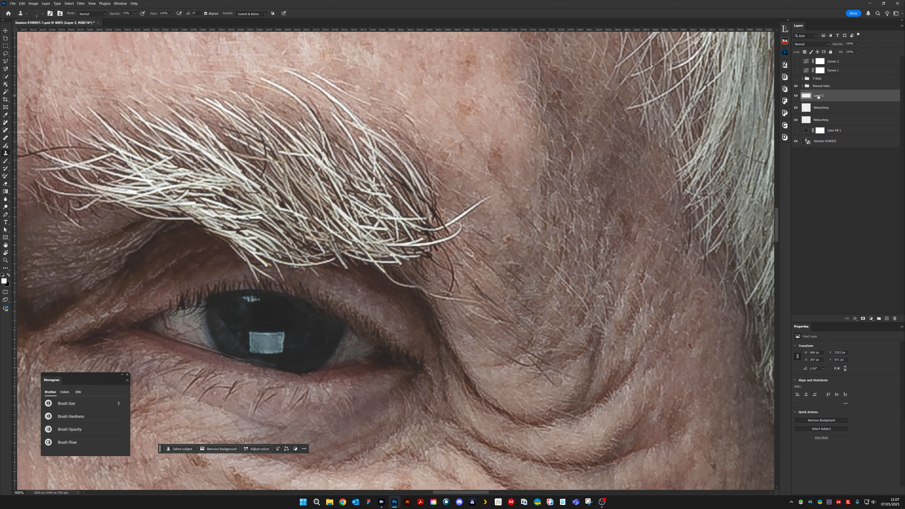
{"action": "double_click", "coordinate": [818, 96]}
{"action": "key", "text": "ctrl+v"}
{"action": "left_click", "coordinate": [838, 108]}
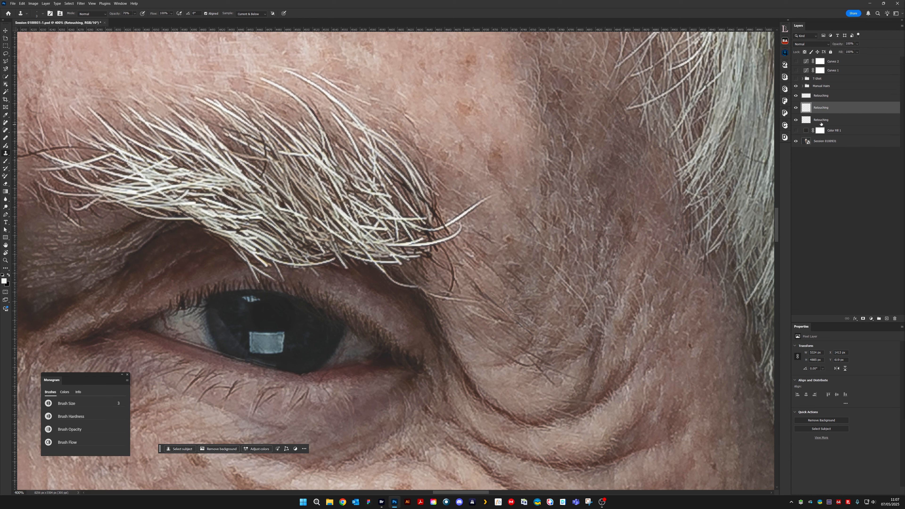
- On the topmost Retouching layer, clone out the light stray hair below the left eyebrow's outer end with a 2 px brush
{"action": "left_click", "coordinate": [825, 98]}
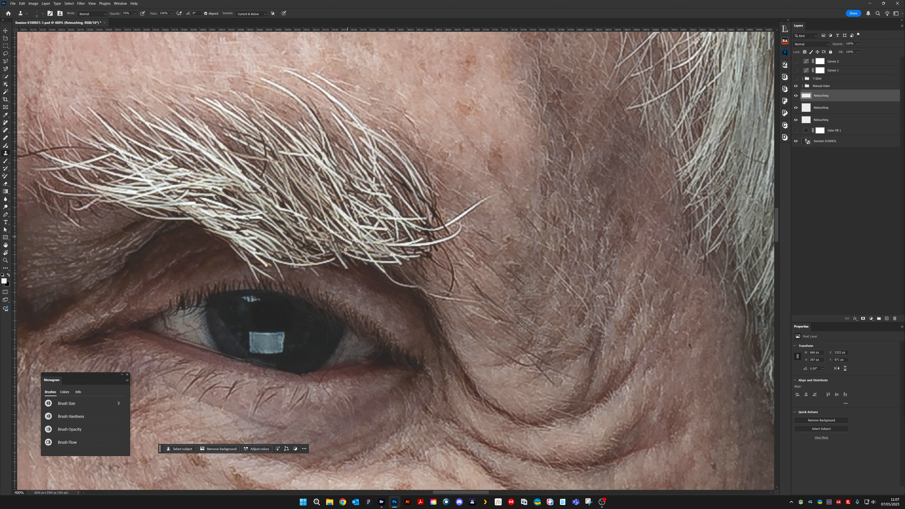
{"action": "left_click", "coordinate": [380, 276]}
{"action": "key", "text": "bracketleft"}
{"action": "left_click_drag", "start_coordinate": [401, 287], "coordinate": [413, 289]}
{"action": "left_click", "coordinate": [415, 293], "text": "alt"}
{"action": "left_click", "coordinate": [413, 294], "text": "alt"}
{"action": "left_click_drag", "start_coordinate": [401, 285], "coordinate": [409, 287]}
{"action": "key", "text": "alt"}
{"action": "left_click", "coordinate": [416, 264], "text": "alt"}
{"action": "left_click_drag", "start_coordinate": [413, 284], "coordinate": [418, 288]}
- Clone away the stray hair's remaining tip around the dark curled hair and touch up the skin beside the outer eye corner
{"action": "left_click_drag", "start_coordinate": [445, 299], "coordinate": [448, 298]}
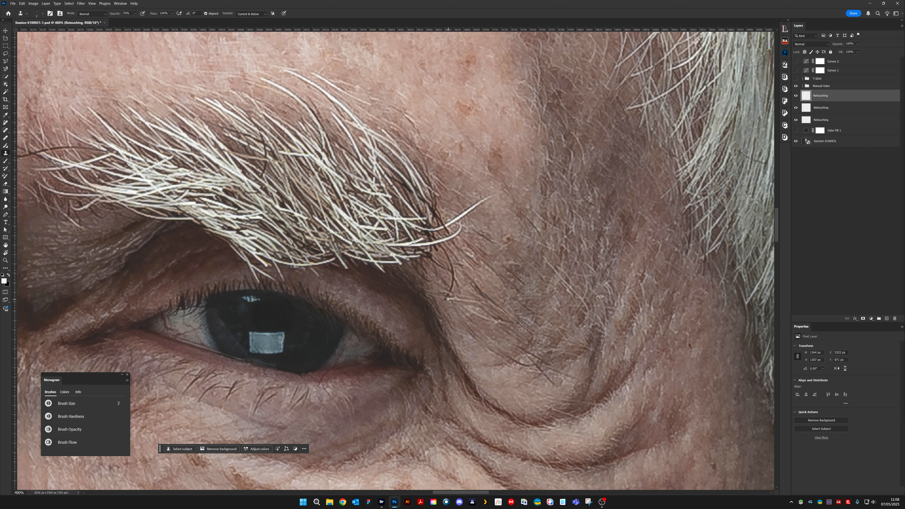
{"action": "left_click_drag", "start_coordinate": [452, 298], "coordinate": [464, 298]}
{"action": "left_click_drag", "start_coordinate": [450, 290], "coordinate": [448, 293]}
{"action": "scroll", "coordinate": [618, 152], "scroll_direction": "up", "scroll_amount": 2}
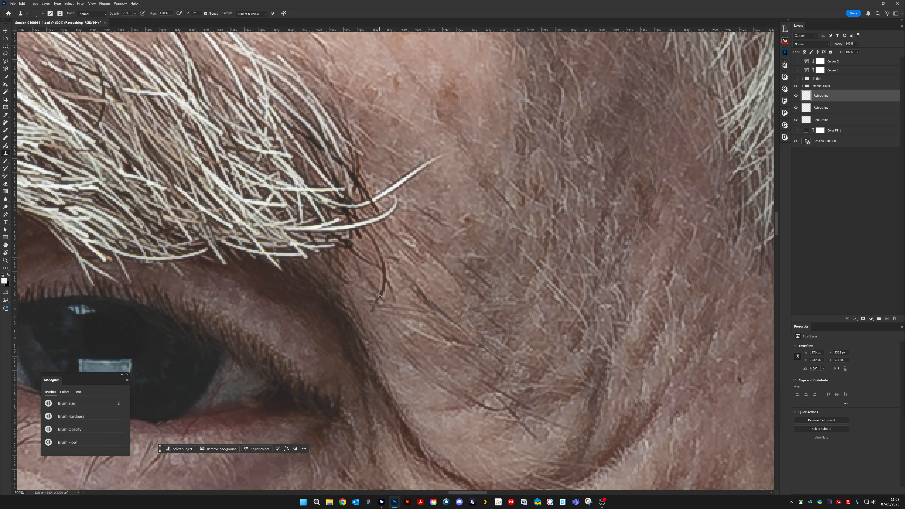
{"action": "left_click_drag", "start_coordinate": [377, 302], "coordinate": [378, 301]}
{"action": "left_click_drag", "start_coordinate": [409, 333], "coordinate": [454, 342]}
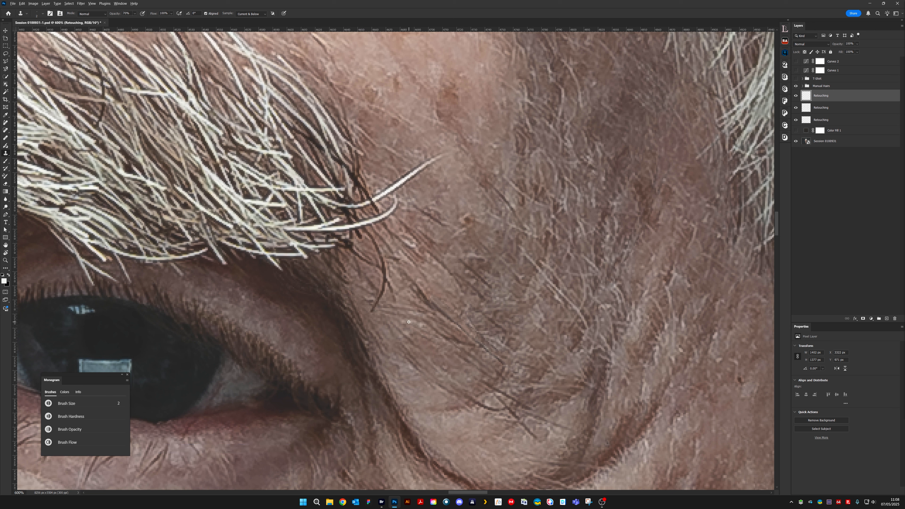
- Check the whole face, and clone away a small stray hair at the lower edge of the subject's left eyebrow
{"action": "key", "text": "ctrl+minus"}
{"action": "key", "text": "ctrl+minus"}
{"action": "key", "text": "ctrl+minus"}
{"action": "key", "text": "ctrl+minus"}
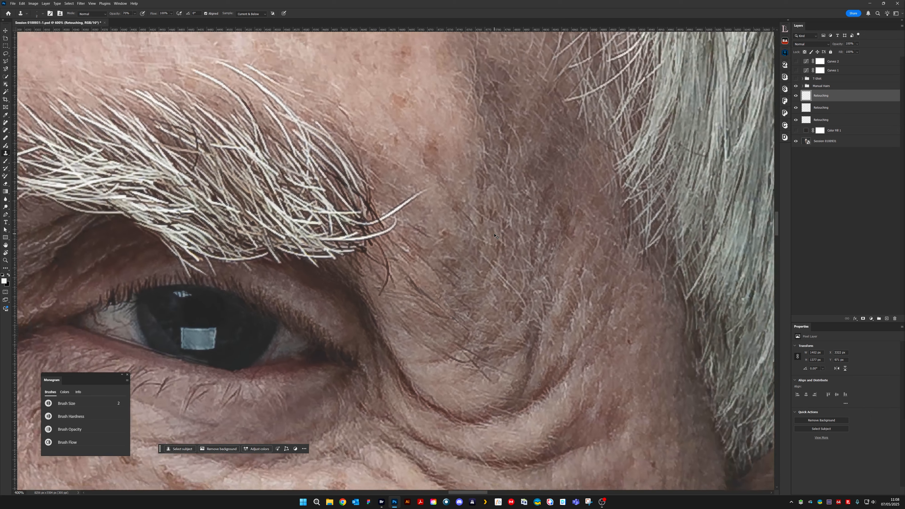
{"action": "key", "text": "ctrl+minus"}
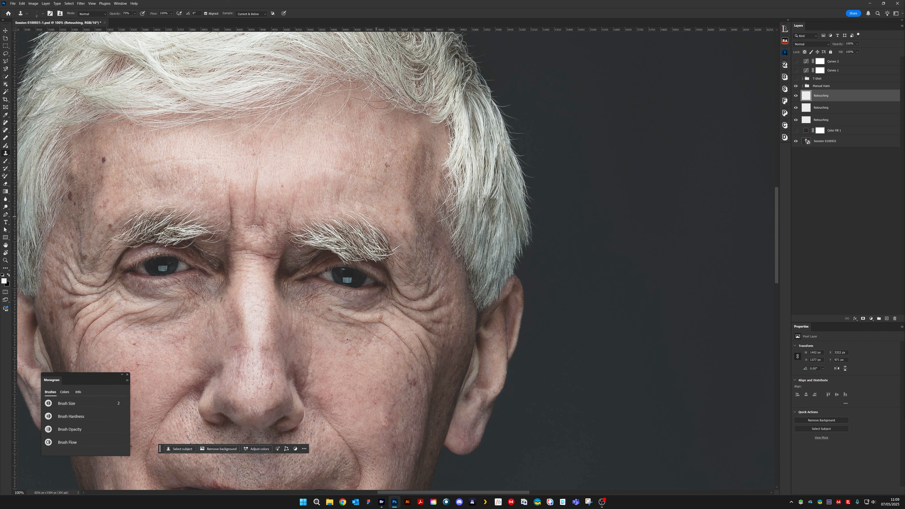
{"action": "key", "text": "ctrl+plus"}
{"action": "key", "text": "ctrl+plus"}
{"action": "key", "text": "ctrl+plus"}
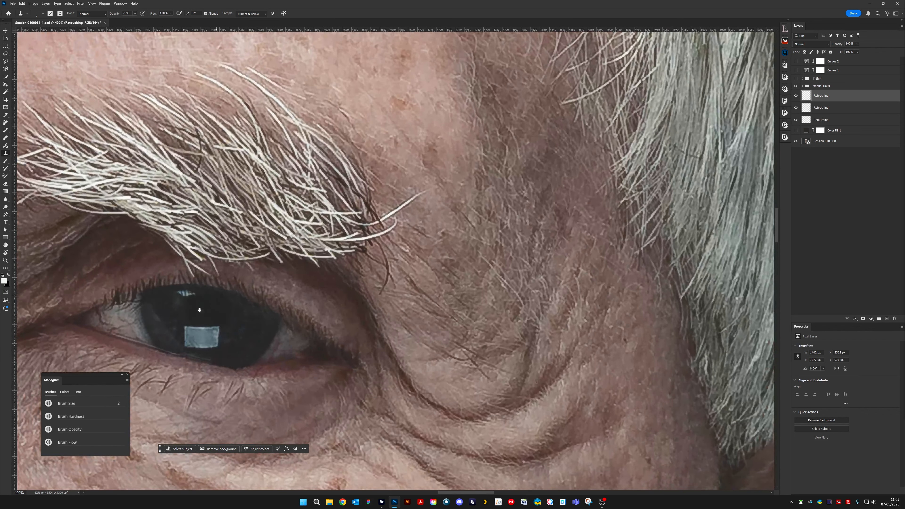
{"action": "left_click_drag", "start_coordinate": [177, 256], "coordinate": [400, 307]}
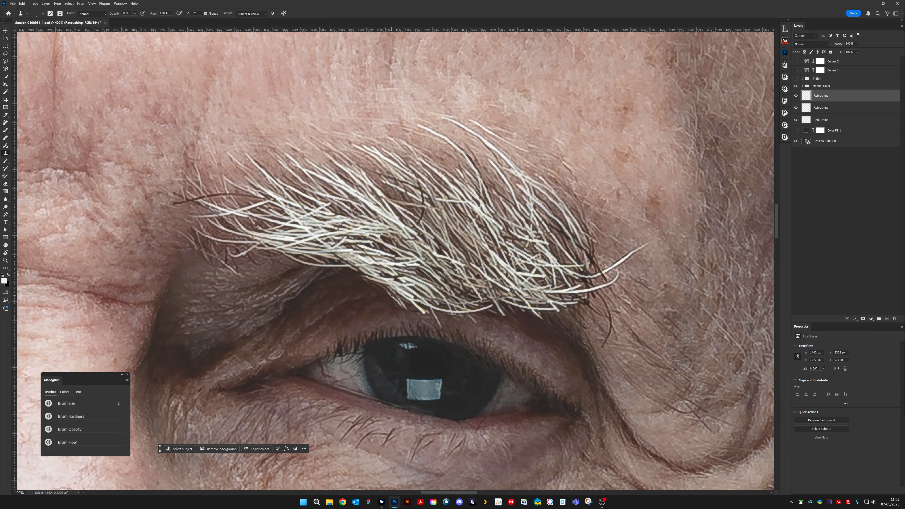
{"action": "left_click_drag", "start_coordinate": [398, 304], "coordinate": [404, 307]}
- Compare the face with the topmost Retouching layer hidden and shown
{"action": "scroll", "coordinate": [446, 277], "scroll_direction": "down", "scroll_amount": 4}
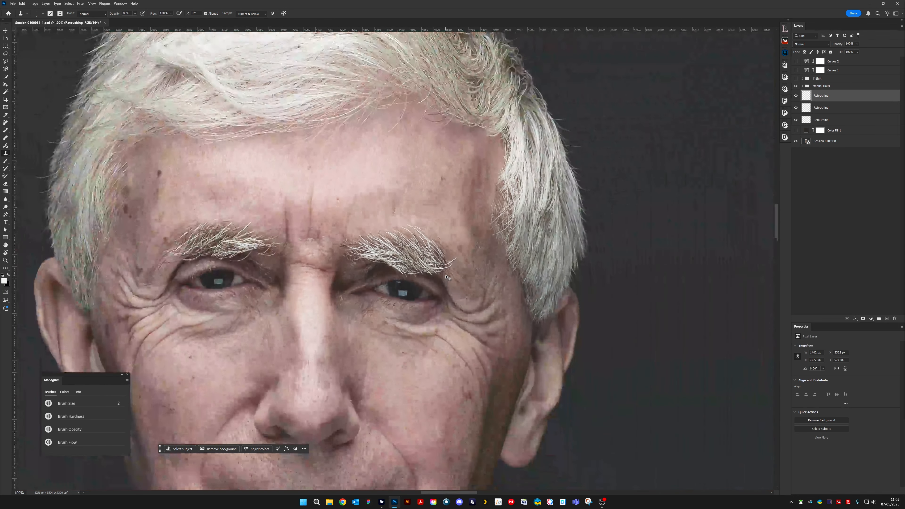
{"action": "left_click", "coordinate": [795, 96]}
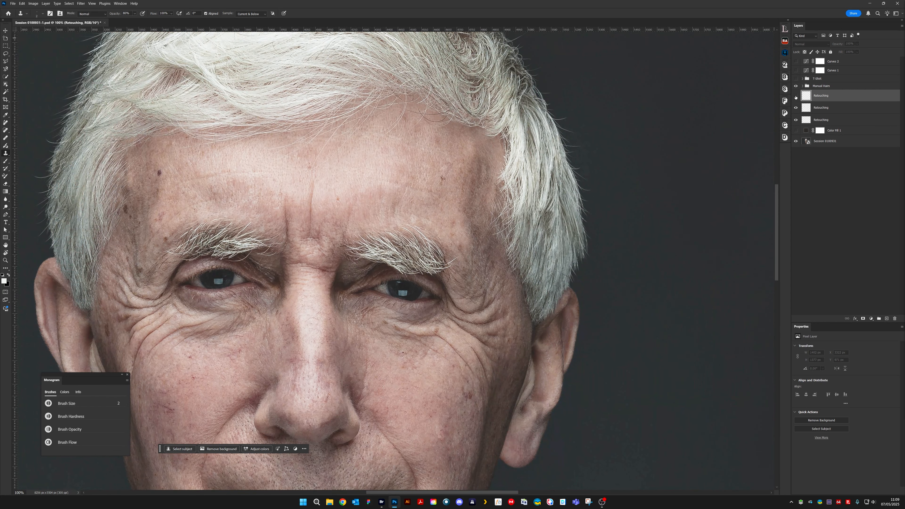
{"action": "left_click", "coordinate": [796, 96]}
{"action": "left_click", "coordinate": [795, 96]}
{"action": "left_click", "coordinate": [796, 96]}
{"action": "scroll", "coordinate": [457, 216], "scroll_direction": "up", "scroll_amount": 6}
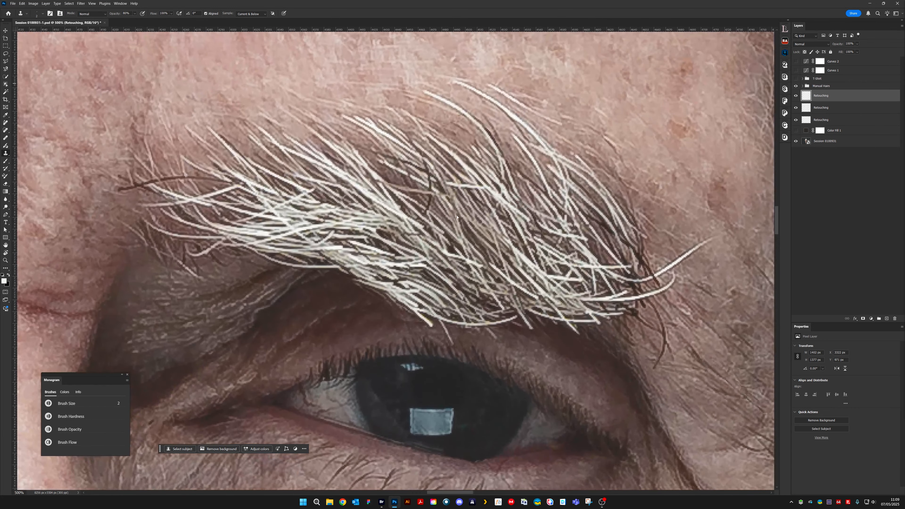
- Clone out the stray hairs hanging over the eyelid along the lower edge of the subject's left eyebrow
{"action": "left_click_drag", "start_coordinate": [456, 217], "coordinate": [411, 227]}
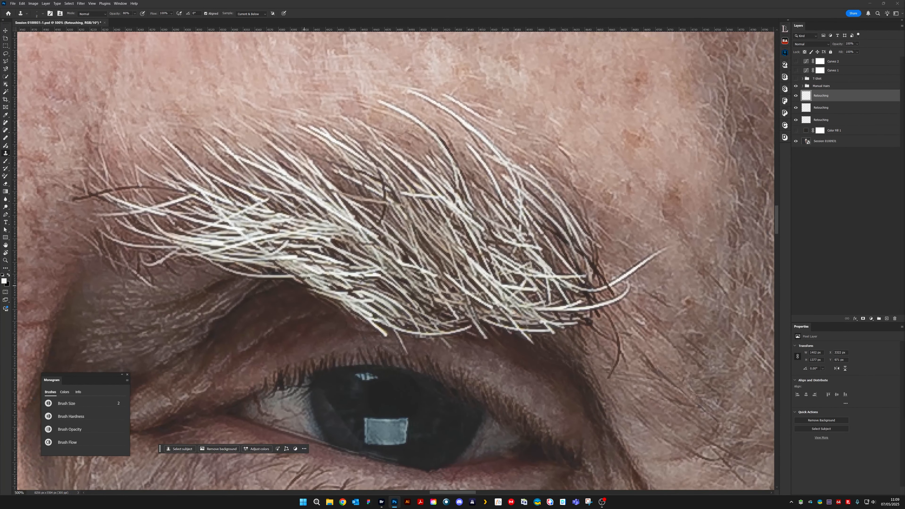
{"action": "left_click", "coordinate": [345, 331], "text": "alt"}
{"action": "left_click", "coordinate": [299, 298], "text": "alt"}
{"action": "left_click_drag", "start_coordinate": [316, 296], "coordinate": [349, 317]}
{"action": "left_click_drag", "start_coordinate": [324, 300], "coordinate": [331, 302]}
{"action": "left_click_drag", "start_coordinate": [362, 329], "coordinate": [370, 329]}
{"action": "left_click", "coordinate": [351, 311], "text": "alt"}
{"action": "left_click_drag", "start_coordinate": [346, 321], "coordinate": [373, 338]}
{"action": "left_click_drag", "start_coordinate": [387, 336], "coordinate": [385, 338]}
- Refine the left eyebrow's lower edge above the iris with fine 2 px and 1 px clone strokes
{"action": "key", "text": "ctrl+plus"}
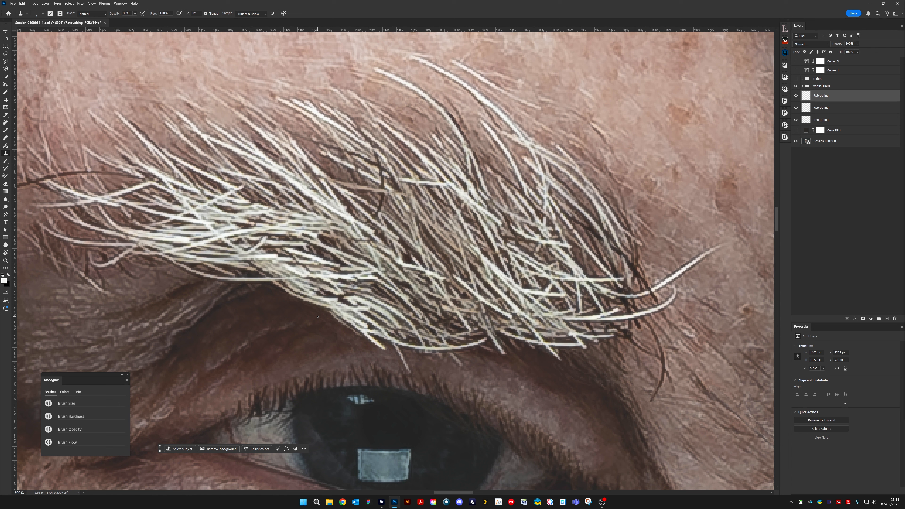
{"action": "key", "text": "]"}
{"action": "left_click_drag", "start_coordinate": [329, 316], "coordinate": [357, 333]}
{"action": "key", "text": "["}
{"action": "left_click_drag", "start_coordinate": [377, 340], "coordinate": [385, 348]}
- Examine the retouched left eyebrow close up and in the context of the whole face
{"action": "left_click_drag", "start_coordinate": [387, 308], "coordinate": [262, 262]}
{"action": "left_click_drag", "start_coordinate": [368, 176], "coordinate": [496, 320]}
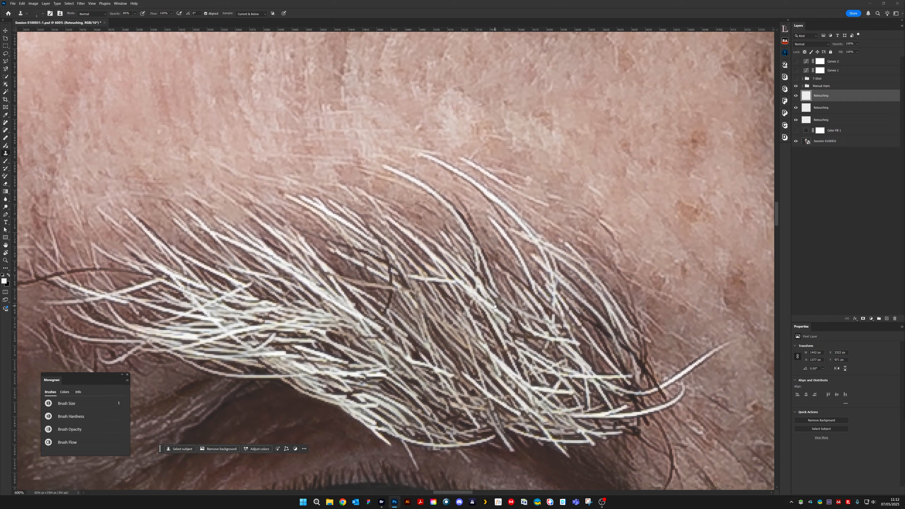
{"action": "left_click_drag", "start_coordinate": [234, 339], "coordinate": [518, 262]}
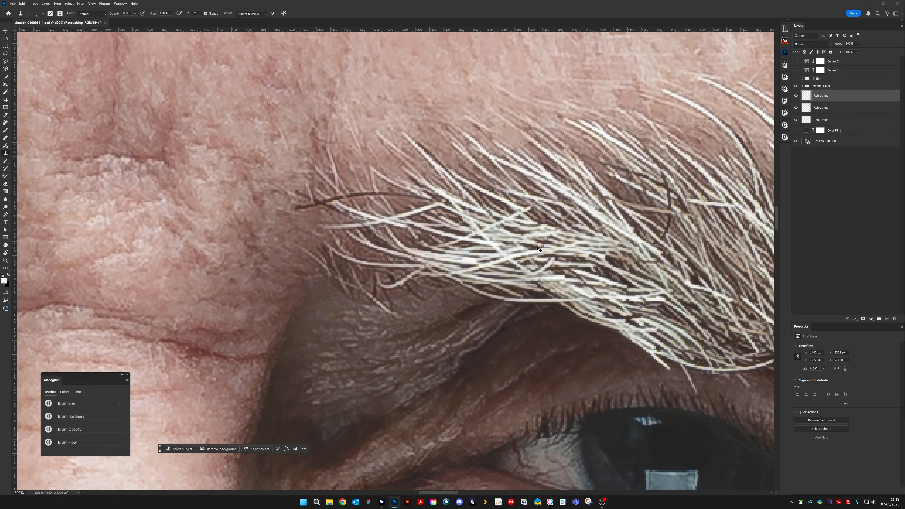
{"action": "key", "text": "ctrl+minus"}
{"action": "key", "text": "ctrl+minus"}
{"action": "key", "text": "ctrl+minus"}
{"action": "key", "text": "ctrl+minus"}
{"action": "key", "text": "ctrl+minus"}
{"action": "key", "text": "ctrl+minus"}
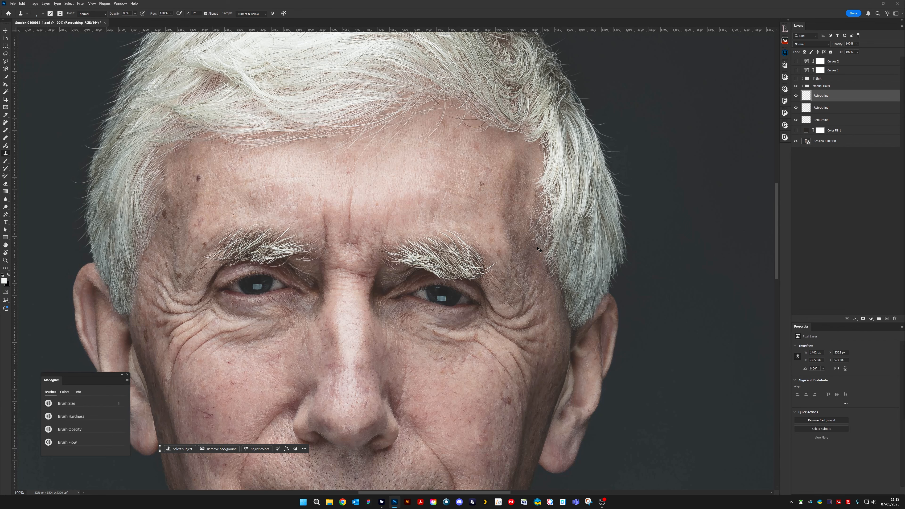
{"action": "key", "text": "ctrl+plus"}
{"action": "key", "text": "ctrl+plus"}
{"action": "key", "text": "ctrl+plus"}
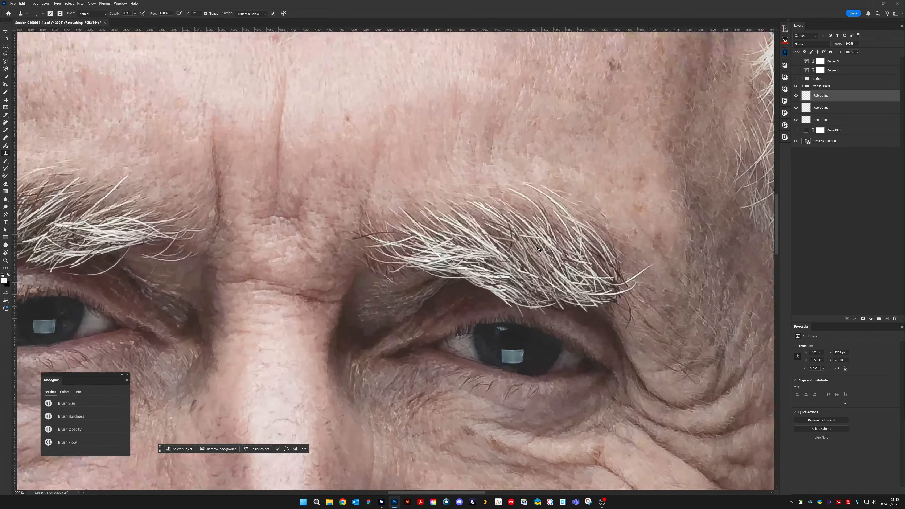
{"action": "key", "text": "ctrl+plus"}
- Clone out the upper end of the long curved stray hair beneath the subject's right eyebrow with a 2 px brush
{"action": "scroll", "coordinate": [545, 231], "scroll_direction": "left", "scroll_amount": 10}
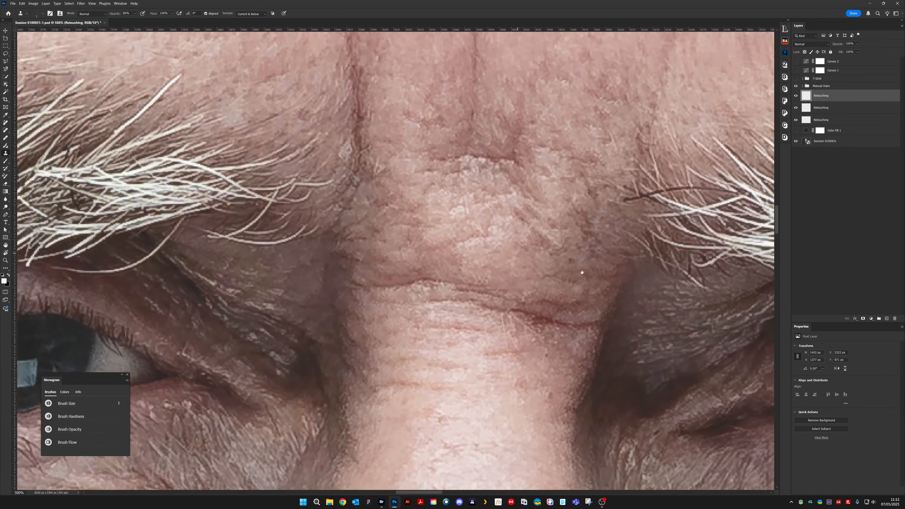
{"action": "key", "text": "ctrl+plus"}
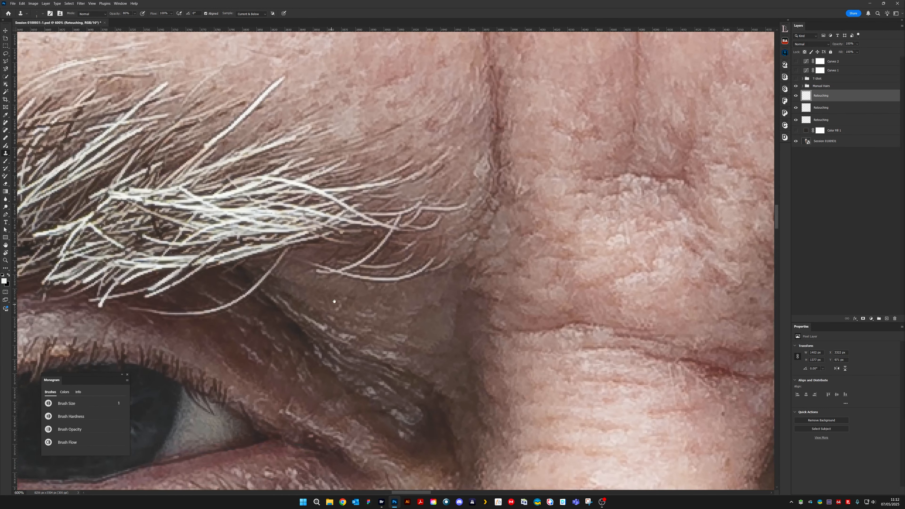
{"action": "left_click_drag", "start_coordinate": [335, 301], "coordinate": [500, 292]}
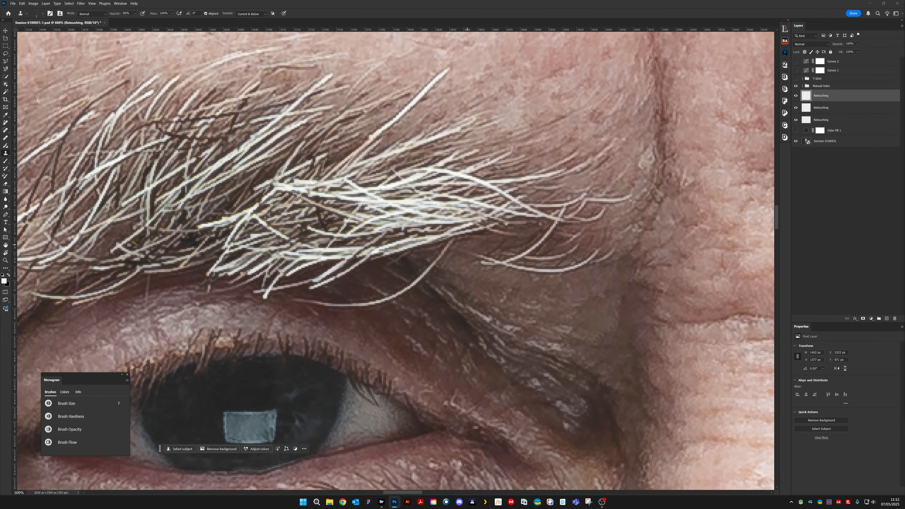
{"action": "key", "text": "bracketright"}
{"action": "left_click", "coordinate": [440, 246], "text": "alt"}
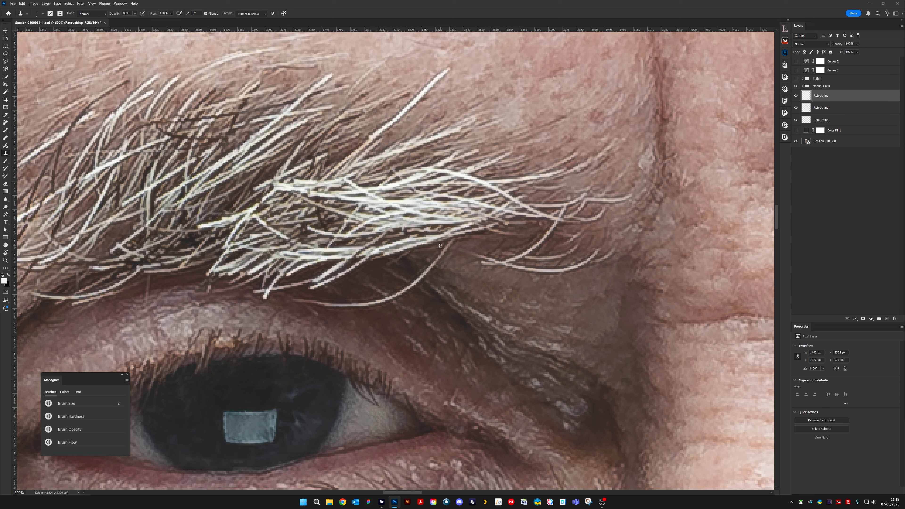
{"action": "left_click_drag", "start_coordinate": [446, 243], "coordinate": [453, 243]}
{"action": "left_click", "coordinate": [444, 246], "text": "alt"}
{"action": "left_click", "coordinate": [450, 245]}
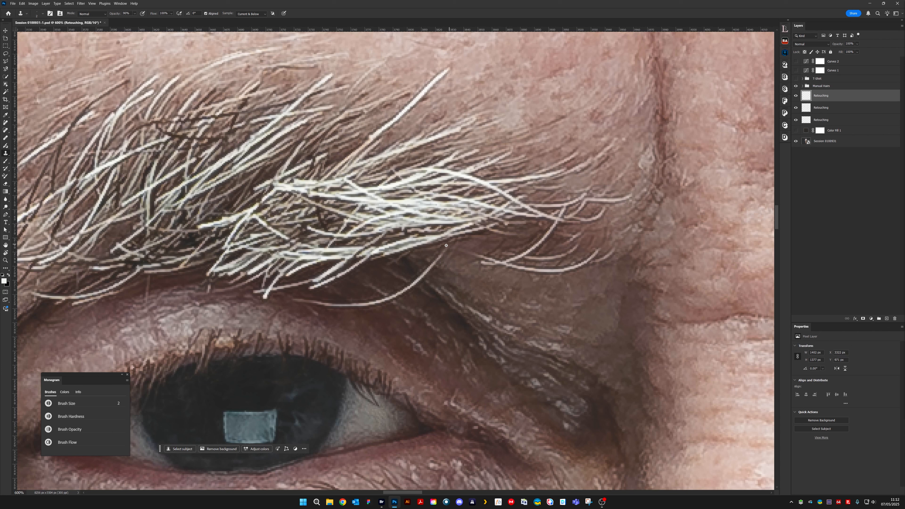
- Remove the middle stretch of the long curved hair under the right eyebrow by cloning the surrounding eyelid skin
{"action": "left_click", "coordinate": [442, 268], "text": "alt"}
{"action": "left_click_drag", "start_coordinate": [429, 267], "coordinate": [444, 253]}
{"action": "left_click", "coordinate": [442, 267], "text": "alt"}
{"action": "left_click", "coordinate": [420, 289], "text": "alt"}
{"action": "left_click_drag", "start_coordinate": [421, 281], "coordinate": [417, 277]}
- Enlarge the clone brush to 3 px and remove the remaining lower part of the curved hair across the right eyelid
{"action": "key", "text": "bracketright"}
{"action": "left_click", "coordinate": [413, 291], "text": "alt"}
{"action": "left_click_drag", "start_coordinate": [420, 290], "coordinate": [416, 286]}
{"action": "mouse_move", "coordinate": [399, 288]}
{"action": "left_mouse_down"}
{"action": "mouse_move", "coordinate": [371, 299]}
{"action": "mouse_move", "coordinate": [390, 304]}
{"action": "left_mouse_up"}
{"action": "left_click", "coordinate": [385, 303], "text": "alt"}
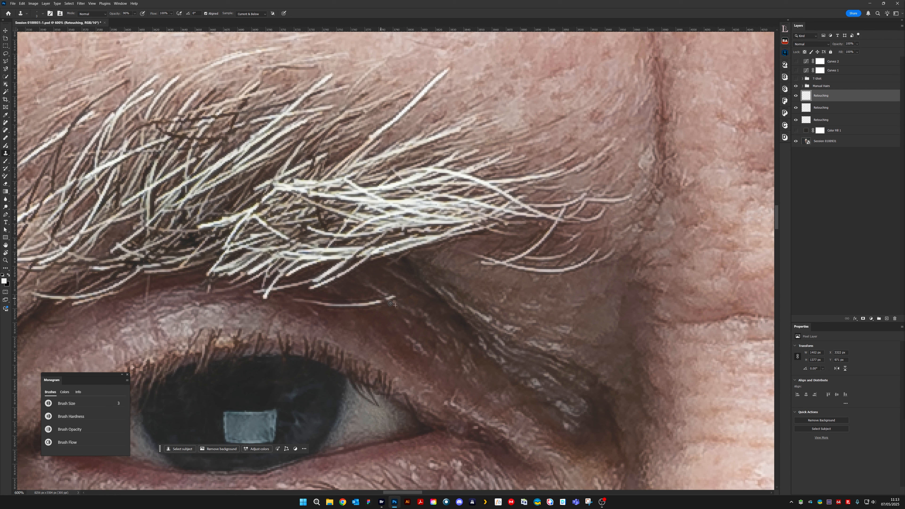
{"action": "left_click", "coordinate": [403, 302], "text": "alt"}
{"action": "left_click_drag", "start_coordinate": [393, 296], "coordinate": [396, 299]}
{"action": "mouse_move", "coordinate": [382, 299]}
{"action": "left_mouse_down"}
{"action": "mouse_move", "coordinate": [362, 301]}
{"action": "mouse_move", "coordinate": [374, 299]}
{"action": "mouse_move", "coordinate": [363, 309]}
{"action": "mouse_move", "coordinate": [377, 303]}
{"action": "mouse_move", "coordinate": [310, 303]}
{"action": "mouse_move", "coordinate": [327, 313]}
{"action": "mouse_move", "coordinate": [295, 300]}
{"action": "mouse_move", "coordinate": [341, 304]}
{"action": "left_mouse_up"}
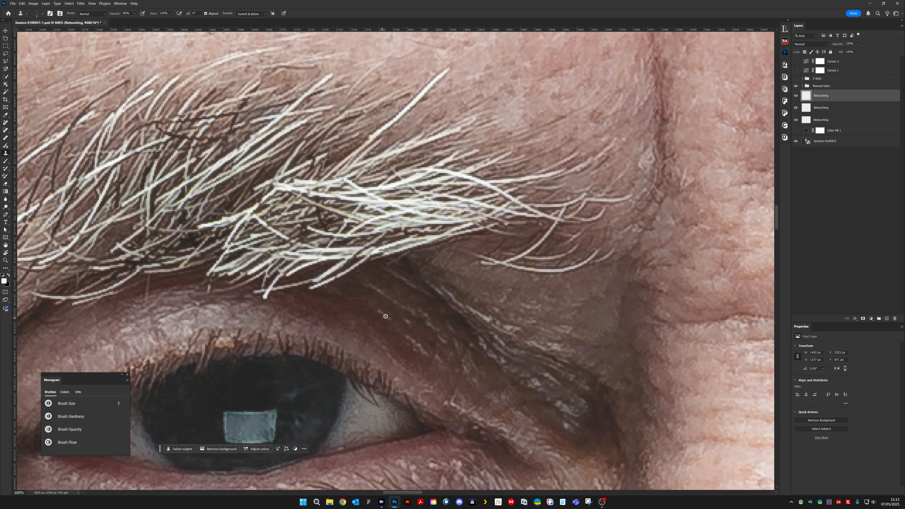
- Blend the remaining traces of the removed hair on the right upper eyelid with the Clone Stamp at 20% opacity
{"action": "left_click", "coordinate": [412, 339], "text": "alt"}
{"action": "mouse_move", "coordinate": [380, 310]}
{"action": "left_mouse_down"}
{"action": "mouse_move", "coordinate": [371, 305]}
{"action": "mouse_move", "coordinate": [393, 321]}
{"action": "mouse_move", "coordinate": [371, 305]}
{"action": "left_mouse_up"}
{"action": "key", "text": "2"}
{"action": "left_click", "coordinate": [356, 308], "text": "alt"}
- Clone out small stray hairs below the inner end and middle of the right eyebrow at 80% opacity
{"action": "key", "text": "8"}
{"action": "key", "text": "bracketright"}
{"action": "mouse_move", "coordinate": [401, 259]}
{"action": "left_mouse_down"}
{"action": "mouse_move", "coordinate": [409, 254]}
{"action": "mouse_move", "coordinate": [395, 265]}
{"action": "left_mouse_up"}
{"action": "left_click", "coordinate": [410, 272], "text": "alt"}
{"action": "mouse_move", "coordinate": [289, 309]}
{"action": "left_mouse_down"}
{"action": "mouse_move", "coordinate": [456, 283]}
{"action": "mouse_move", "coordinate": [447, 284]}
{"action": "left_mouse_up"}
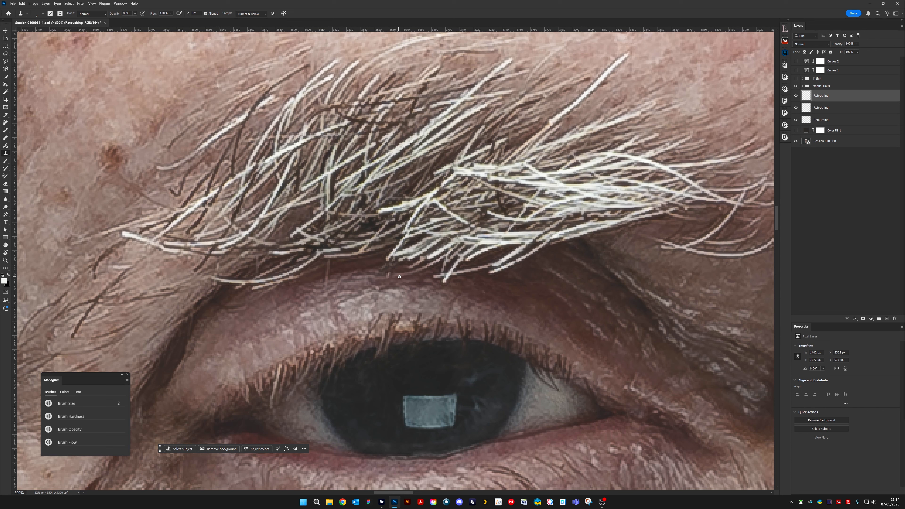
{"action": "mouse_move", "coordinate": [389, 276]}
{"action": "left_mouse_down"}
{"action": "mouse_move", "coordinate": [399, 275]}
{"action": "mouse_move", "coordinate": [390, 277]}
{"action": "left_mouse_up"}
{"action": "left_click", "coordinate": [413, 274], "text": "alt"}
- Remove the fine stray hairs between the outer half of the right eyebrow and the eyelid by cloning nearby skin
{"action": "left_click_drag", "start_coordinate": [378, 263], "coordinate": [474, 242]}
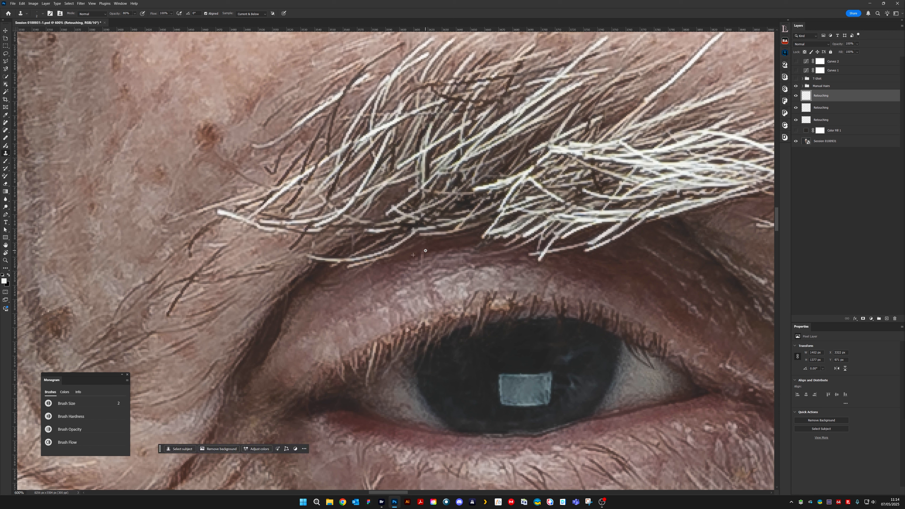
{"action": "left_click", "coordinate": [433, 250], "text": "alt"}
{"action": "left_click_drag", "start_coordinate": [423, 255], "coordinate": [421, 263]}
{"action": "left_click", "coordinate": [419, 266], "text": "alt"}
{"action": "left_click_drag", "start_coordinate": [586, 266], "coordinate": [537, 231]}
{"action": "left_click_drag", "start_coordinate": [462, 237], "coordinate": [474, 287]}
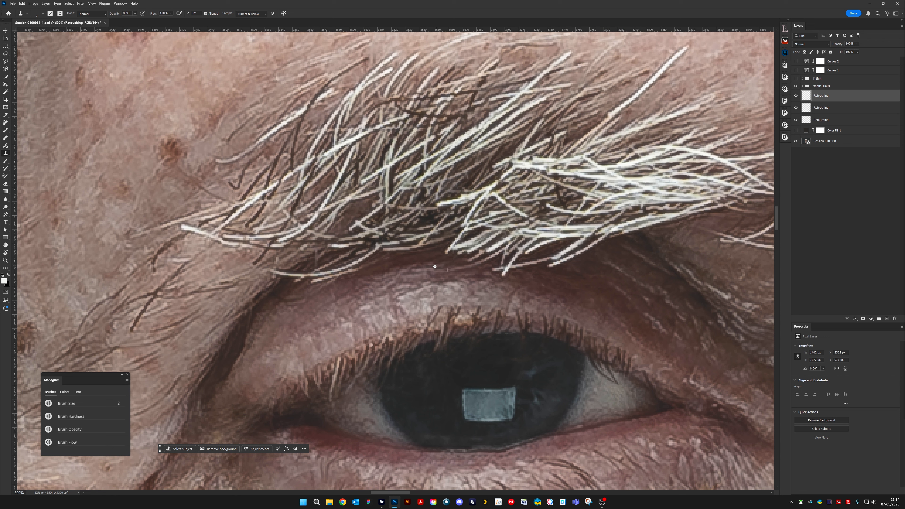
- Soften the skin in the fold beneath the inner end of the right eyebrow by cloning at 20% opacity
{"action": "left_click_drag", "start_coordinate": [433, 278], "coordinate": [519, 230]}
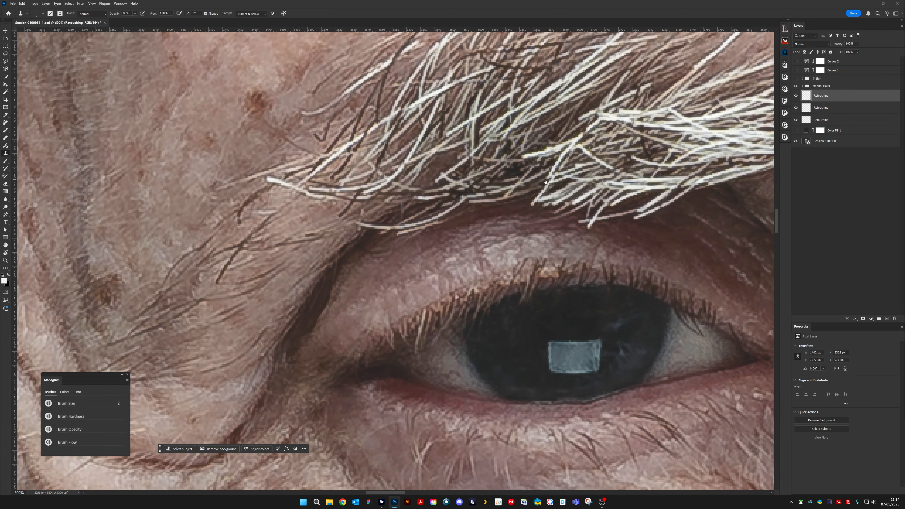
{"action": "mouse_move", "coordinate": [545, 183]}
{"action": "left_mouse_down"}
{"action": "mouse_move", "coordinate": [487, 204]}
{"action": "mouse_move", "coordinate": [460, 263]}
{"action": "mouse_move", "coordinate": [442, 264]}
{"action": "mouse_move", "coordinate": [423, 286]}
{"action": "left_mouse_up"}
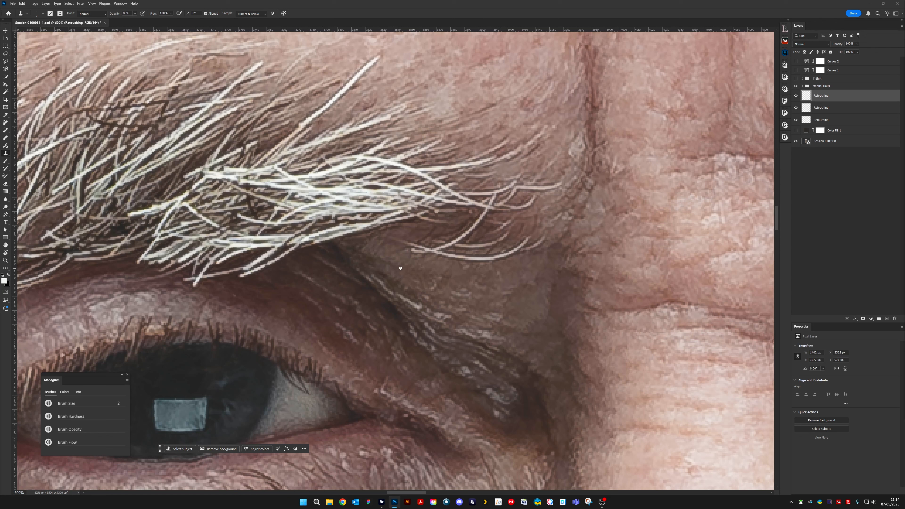
{"action": "key", "text": "2"}
{"action": "left_click_drag", "start_coordinate": [384, 288], "coordinate": [393, 293]}
{"action": "mouse_move", "coordinate": [411, 303]}
{"action": "left_mouse_down"}
{"action": "mouse_move", "coordinate": [444, 316]}
{"action": "mouse_move", "coordinate": [420, 304]}
{"action": "left_mouse_up"}
- Examine the retouched right eyelid and eyebrow close up and in the context of the whole face
{"action": "left_click_drag", "start_coordinate": [478, 385], "coordinate": [495, 284]}
{"action": "scroll", "coordinate": [402, 281], "scroll_direction": "up", "scroll_amount": 5}
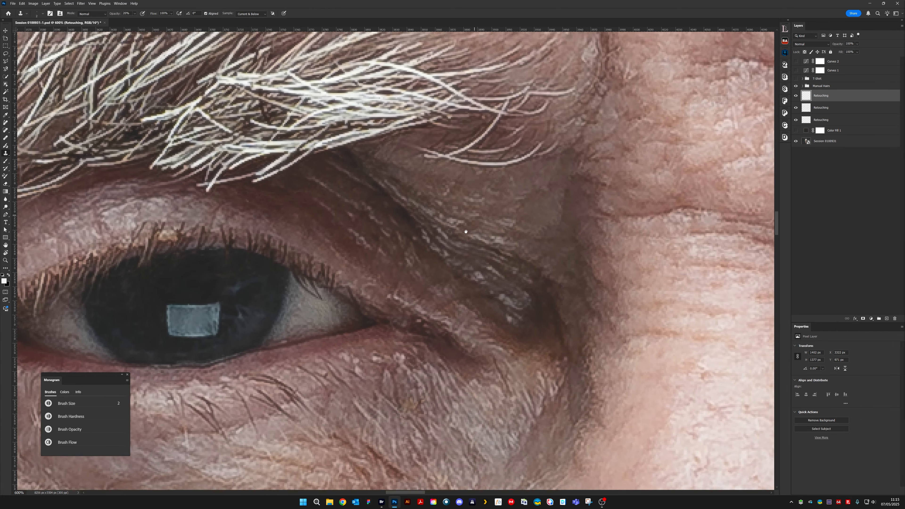
{"action": "key", "text": "ctrl+minus"}
{"action": "key", "text": "ctrl+minus"}
{"action": "key", "text": "ctrl+minus"}
{"action": "key", "text": "ctrl+minus"}
{"action": "key", "text": "ctrl+minus"}
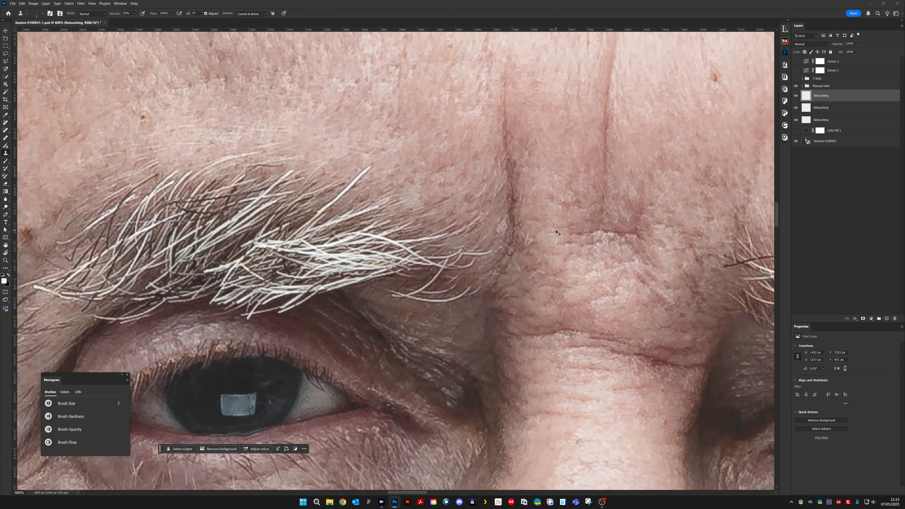
{"action": "key", "text": "ctrl+minus"}
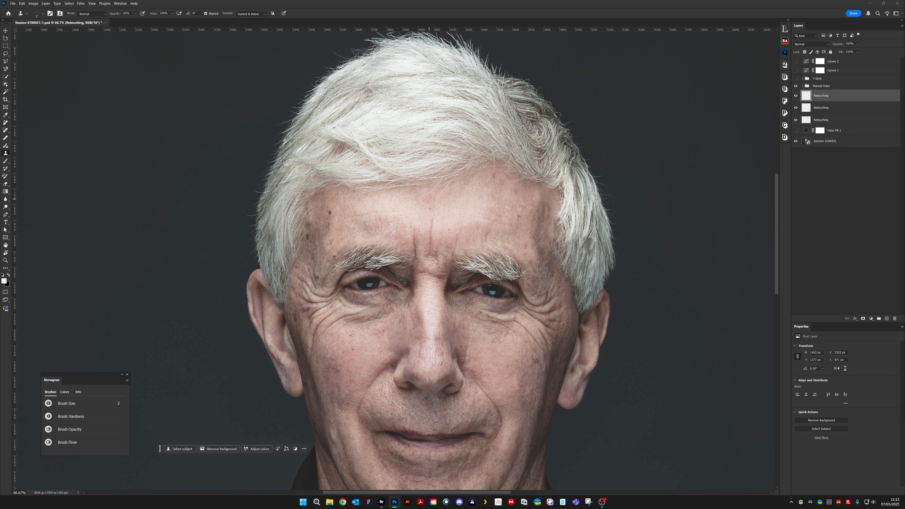
{"action": "scroll", "coordinate": [406, 226], "scroll_direction": "up", "scroll_amount": 3}
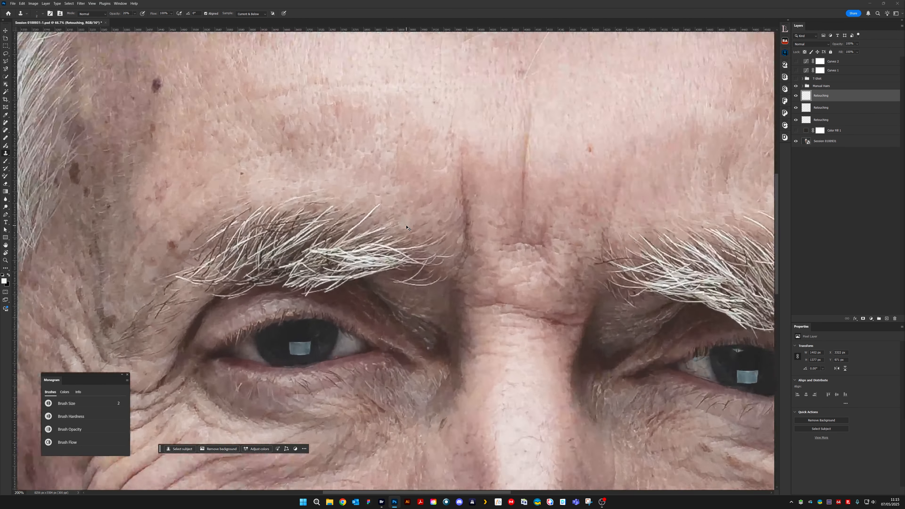
{"action": "key", "text": "ctrl+plus"}
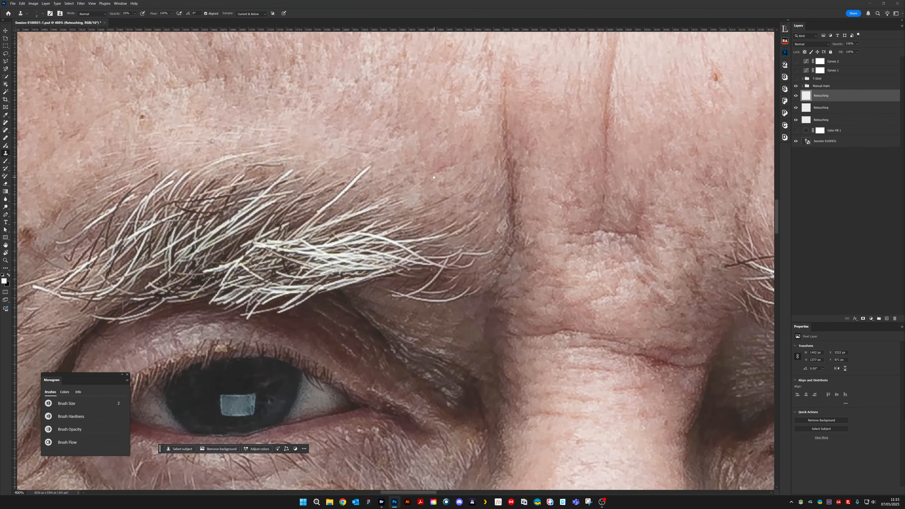
- Try to clone out the long straight white hair rising above the right eyebrow with a 2 px brush
{"action": "left_click_drag", "start_coordinate": [345, 177], "coordinate": [394, 240]}
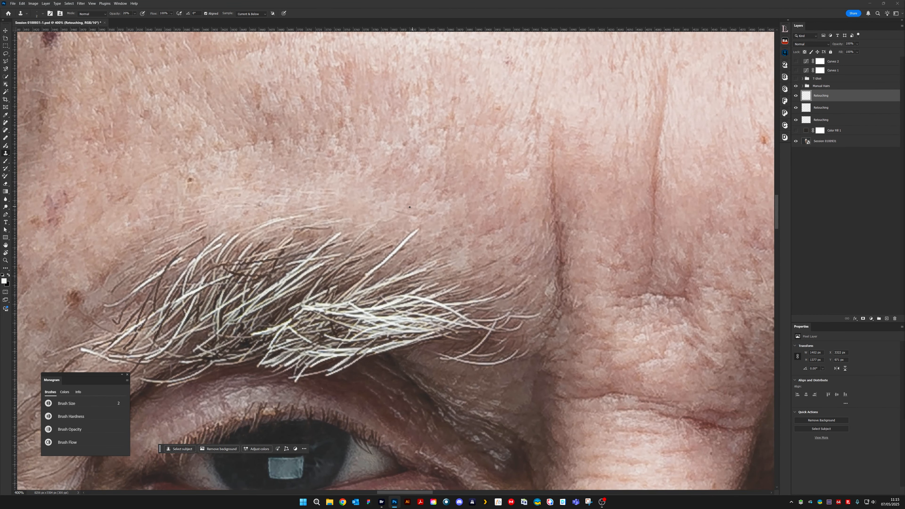
{"action": "key", "text": "bracketright"}
{"action": "key", "text": "bracketleft"}
{"action": "scroll", "coordinate": [493, 225], "scroll_direction": "down", "scroll_amount": 2}
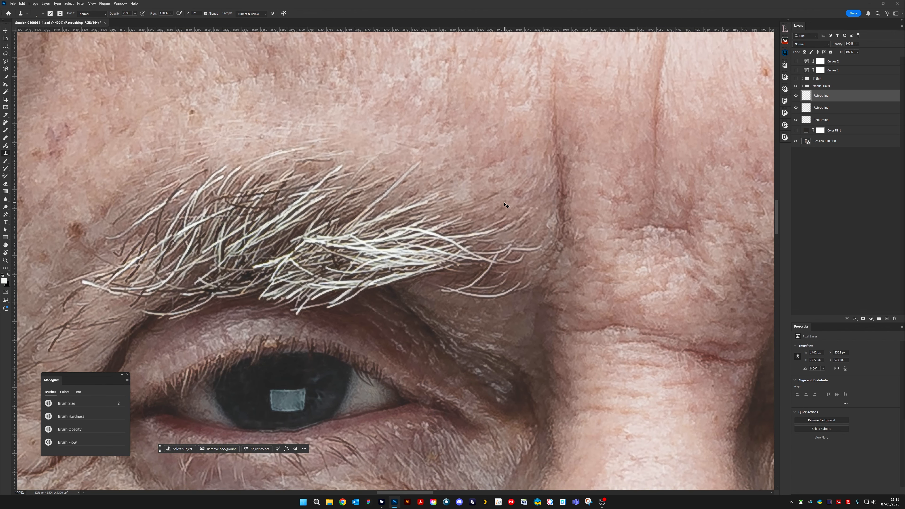
{"action": "key", "text": "ctrl+1"}
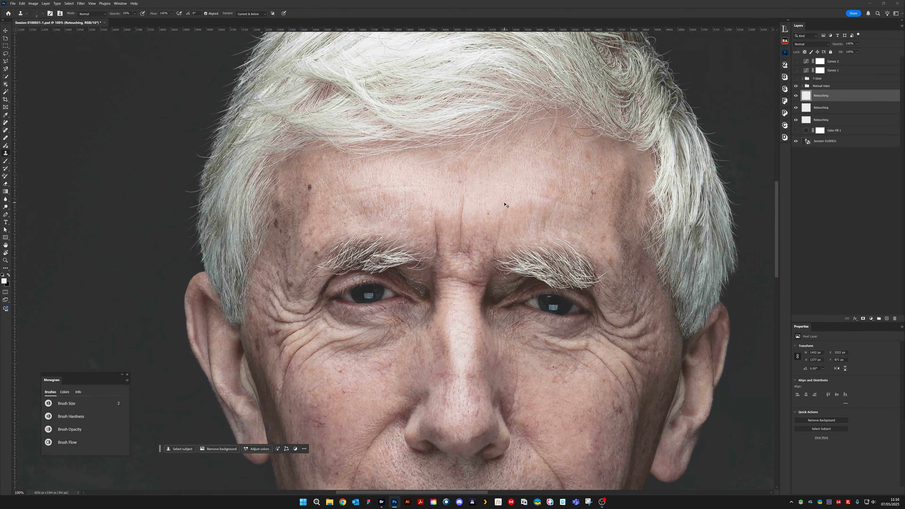
{"action": "key", "text": "ctrl+plus"}
{"action": "key", "text": "ctrl+plus"}
{"action": "key", "text": "ctrl+plus"}
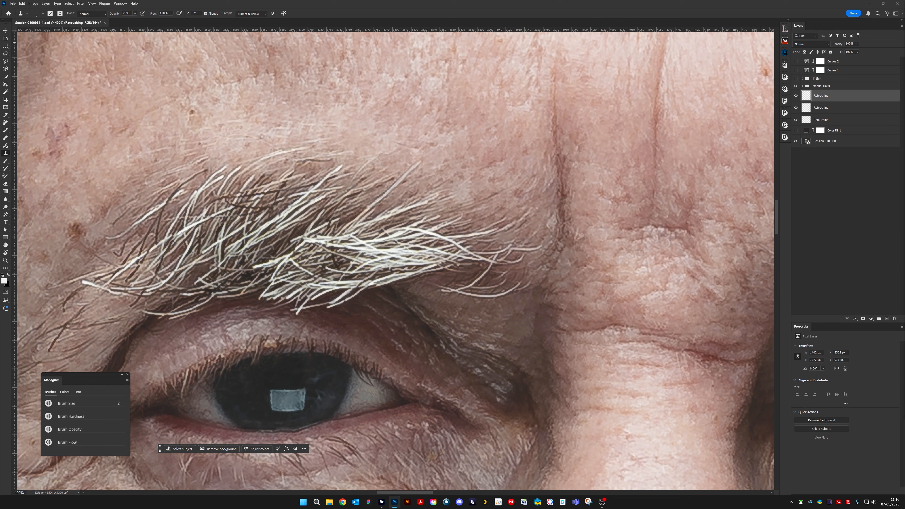
- Erase the cloned skin over the long straight hair above the right eyebrow to bring the hair back
{"action": "left_click", "coordinate": [7, 187]}
{"action": "left_click_drag", "start_coordinate": [418, 160], "coordinate": [359, 202]}
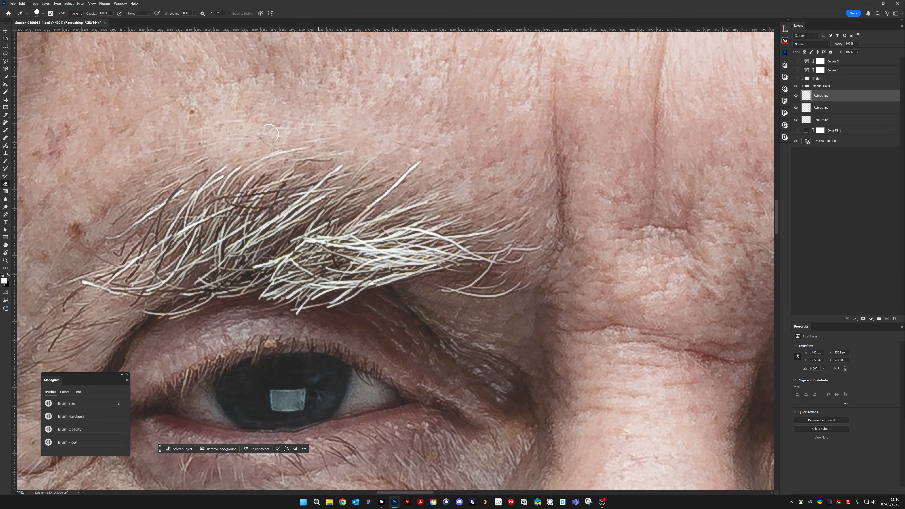
- Tone down the long white hair above the right eyebrow by painting over it with a small Brush at low opacity
{"action": "left_click", "coordinate": [6, 161]}
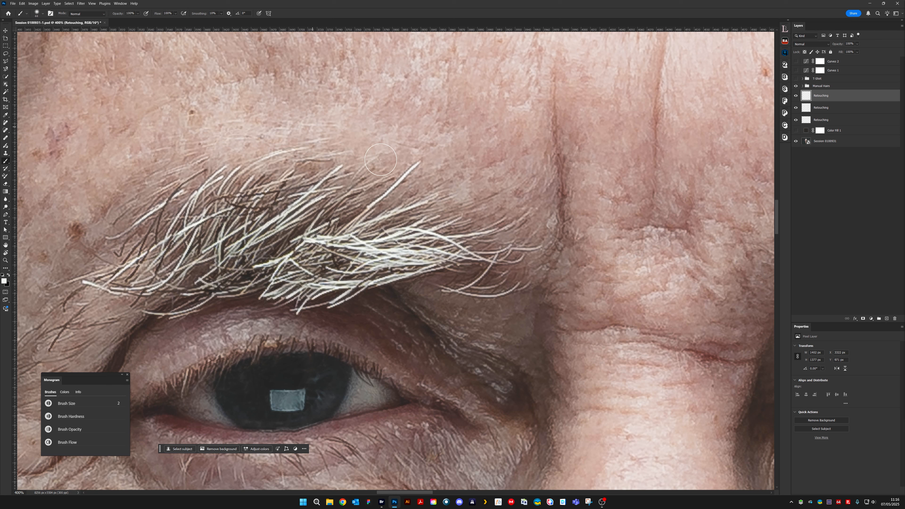
{"action": "key", "text": "bracketright"}
{"action": "key", "text": "bracketright"}
{"action": "left_click", "coordinate": [418, 194], "text": "alt"}
{"action": "key", "text": "bracketleft"}
{"action": "key", "text": "1"}
- Compare the portrait with the top Retouching layer hidden and shown, viewing the eyebrow in the whole face
{"action": "left_click", "coordinate": [795, 96]}
{"action": "left_click", "coordinate": [795, 96]}
{"action": "key", "text": "ctrl+1"}
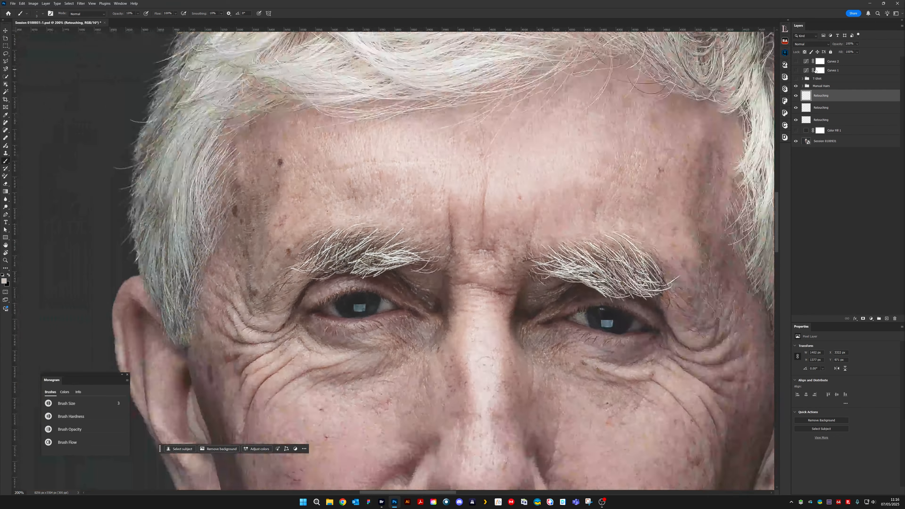
{"action": "key", "text": "ctrl+minus"}
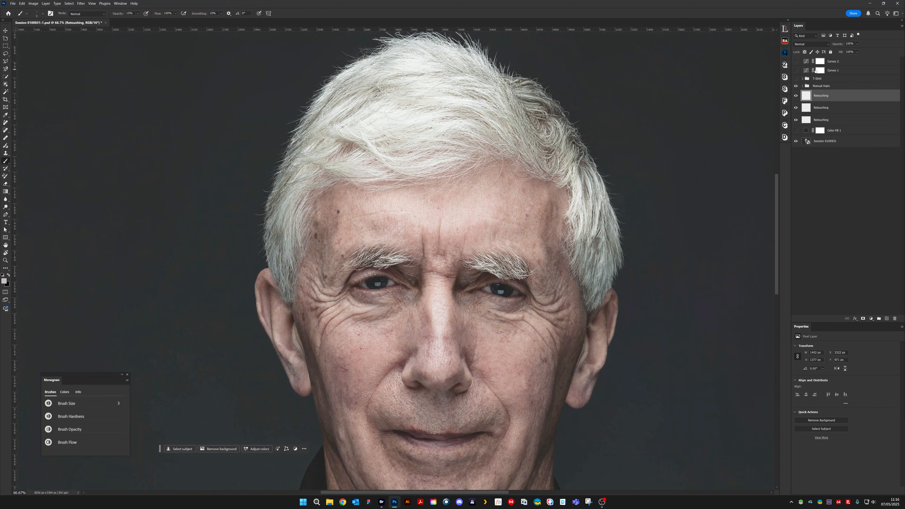
{"action": "key", "text": "ctrl+plus"}
{"action": "key", "text": "ctrl+plus"}
{"action": "key", "text": "ctrl+plus"}
{"action": "key", "text": "ctrl+plus"}
{"action": "key", "text": "ctrl+plus"}
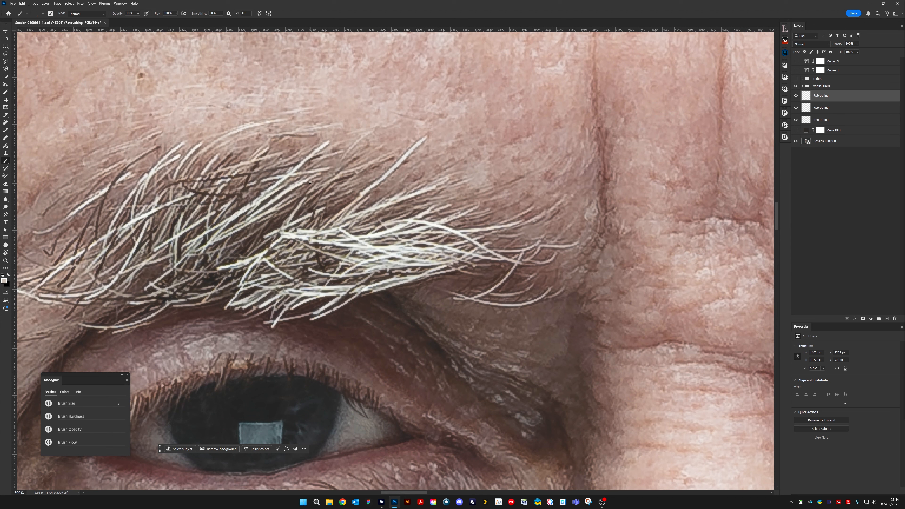
- Darken the long hair above the right eyebrow further with grey paint and shorten its tip with the Clone Stamp
{"action": "key", "text": "bracketleft"}
{"action": "key", "text": "bracketleft"}
{"action": "left_click", "coordinate": [8, 157]}
{"action": "key", "text": "s"}
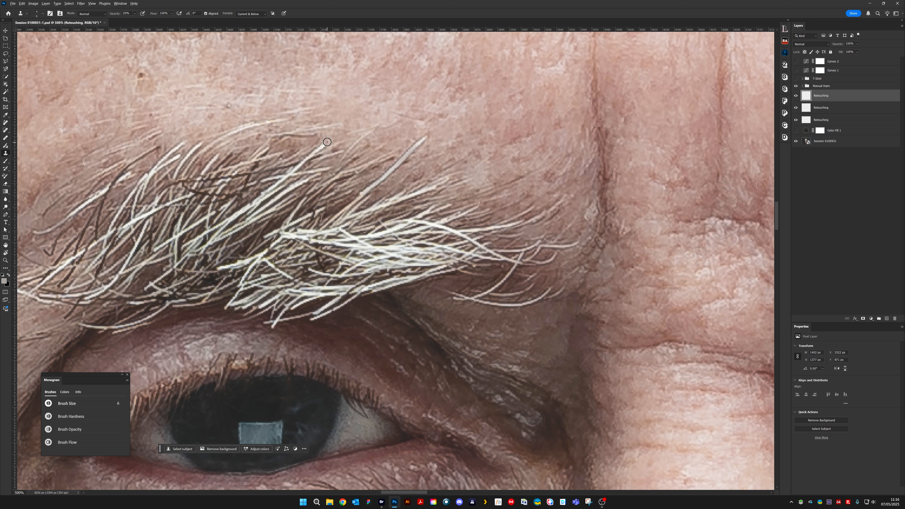
{"action": "key", "text": "bracketright"}
{"action": "left_click", "coordinate": [328, 143], "text": "alt"}
{"action": "left_click_drag", "start_coordinate": [419, 145], "coordinate": [425, 139]}
{"action": "key", "text": "["}
{"action": "key", "text": "["}
{"action": "key", "text": "["}
{"action": "key", "text": "["}
{"action": "key", "text": "["}
- Partly erase the retouching along the long hair above the right eyebrow with a 9 px Eraser at low opacity
{"action": "left_click", "coordinate": [6, 184]}
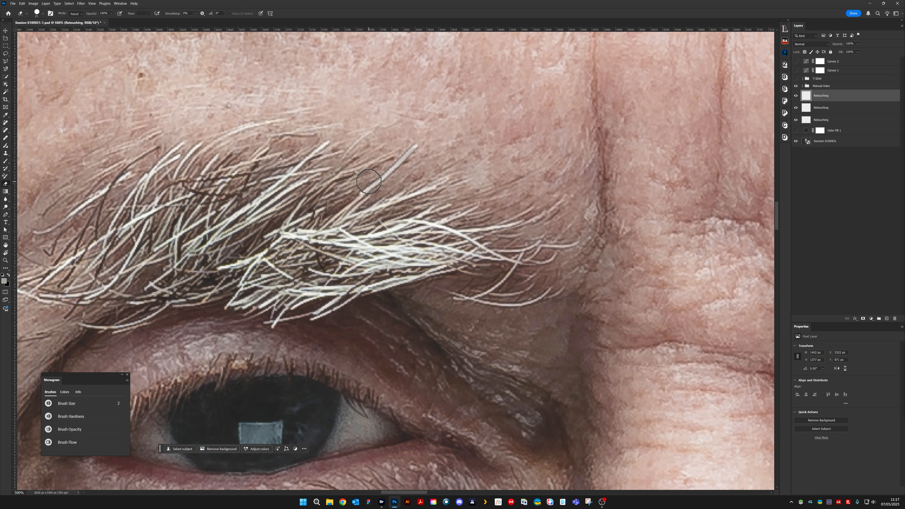
{"action": "key", "text": "bracketleft"}
{"action": "key", "text": "bracketleft"}
{"action": "key", "text": "bracketleft"}
{"action": "key", "text": "bracketleft"}
{"action": "key", "text": "bracketleft"}
{"action": "key", "text": "bracketleft"}
{"action": "key", "text": "bracketleft"}
{"action": "key", "text": "bracketleft"}
{"action": "key", "text": "bracketleft"}
{"action": "key", "text": "bracketleft"}
{"action": "key", "text": "bracketleft"}
{"action": "key", "text": "bracketleft"}
{"action": "mouse_move", "coordinate": [386, 176]}
{"action": "left_mouse_down"}
{"action": "mouse_move", "coordinate": [400, 160]}
{"action": "mouse_move", "coordinate": [371, 185]}
{"action": "left_mouse_up"}
- Check the toned-down eyebrow hair on the whole face by hiding and showing the top Retouching layer
{"action": "key", "text": "ctrl+minus"}
{"action": "key", "text": "ctrl+minus"}
{"action": "key", "text": "ctrl+minus"}
{"action": "key", "text": "ctrl+minus"}
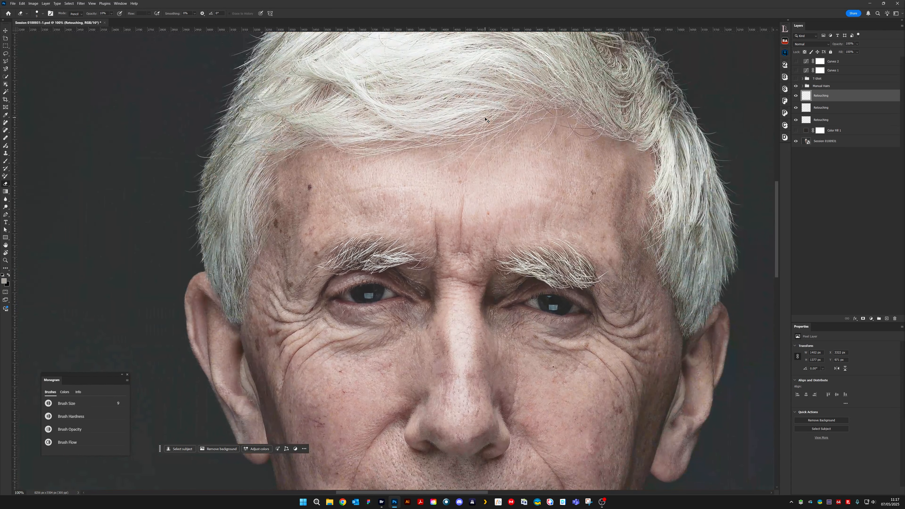
{"action": "key", "text": "ctrl+minus"}
{"action": "left_click", "coordinate": [797, 96]}
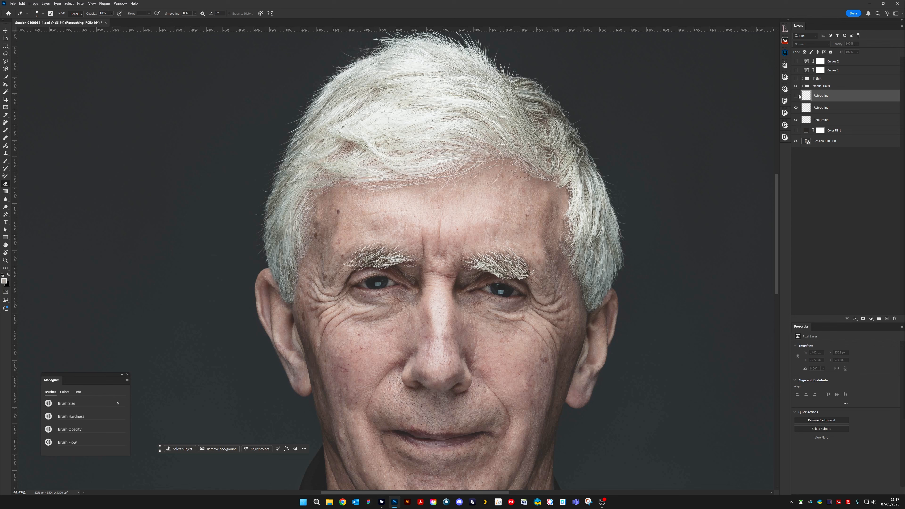
{"action": "left_click", "coordinate": [797, 95]}
{"action": "scroll", "coordinate": [417, 262], "scroll_direction": "up", "scroll_amount": 10}
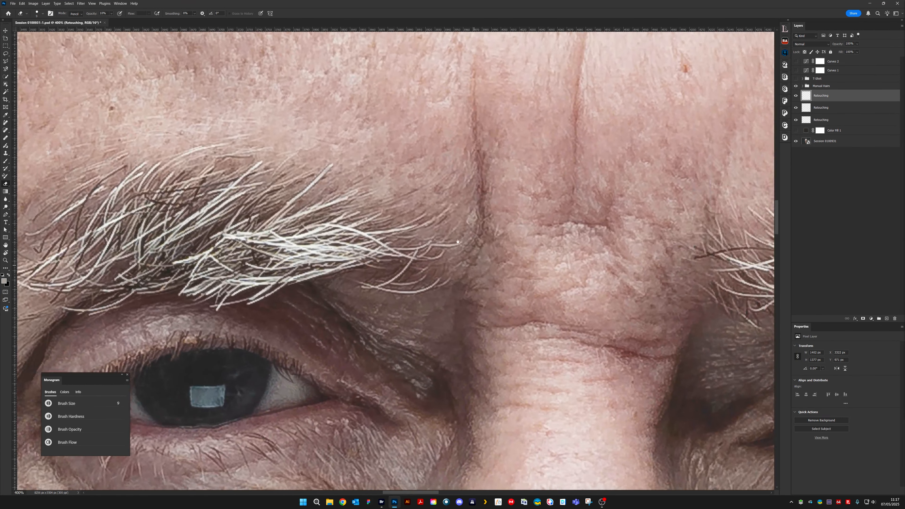
- Add a new layer above the Retouching layers and clone out parts of the curved hairs below the right eyebrow's inner end at 2 px
{"action": "mouse_move", "coordinate": [458, 242]}
{"action": "left_mouse_down"}
{"action": "mouse_move", "coordinate": [446, 205]}
{"action": "mouse_move", "coordinate": [467, 252]}
{"action": "mouse_move", "coordinate": [449, 257]}
{"action": "left_mouse_up"}
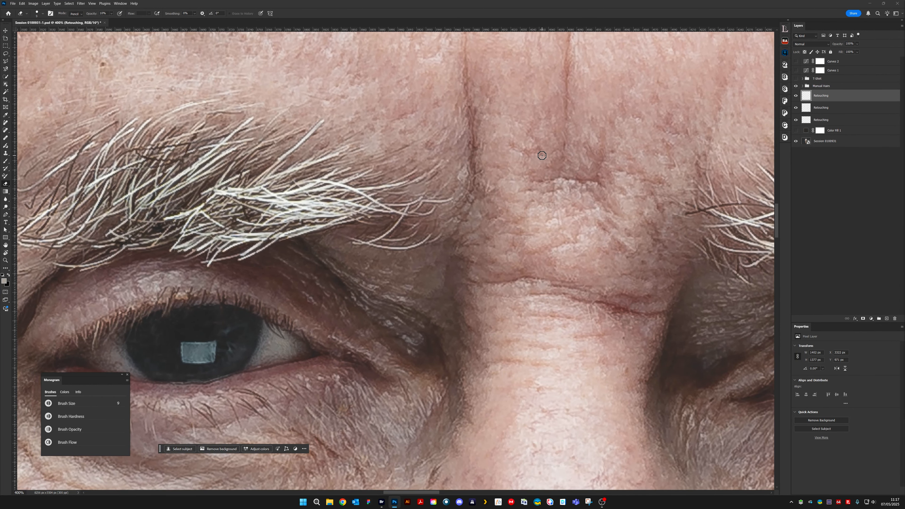
{"action": "scroll", "coordinate": [541, 155], "scroll_direction": "up", "scroll_amount": 1}
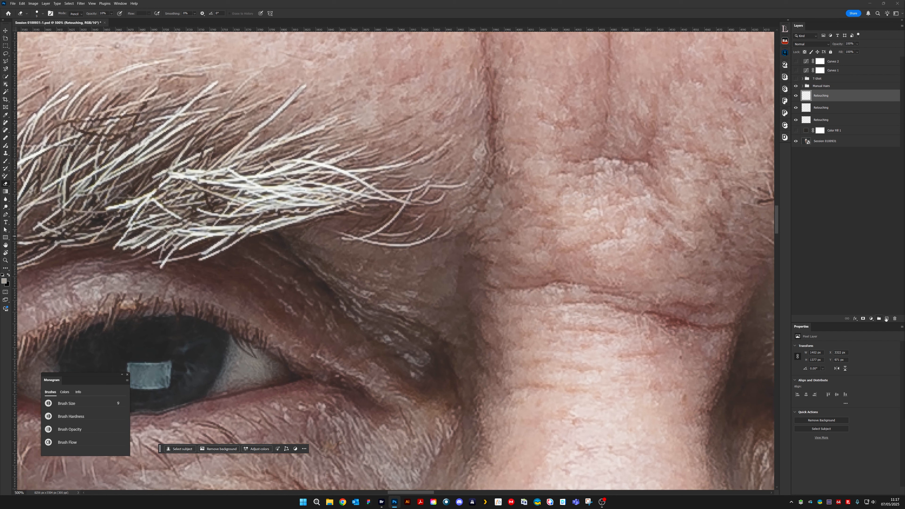
{"action": "key", "text": "ctrl+shift+alt+n"}
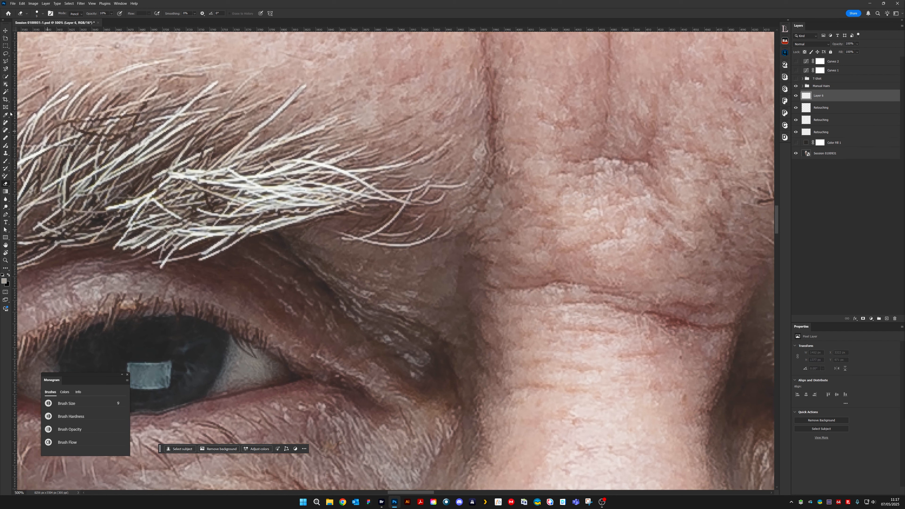
{"action": "left_click", "coordinate": [5, 153]}
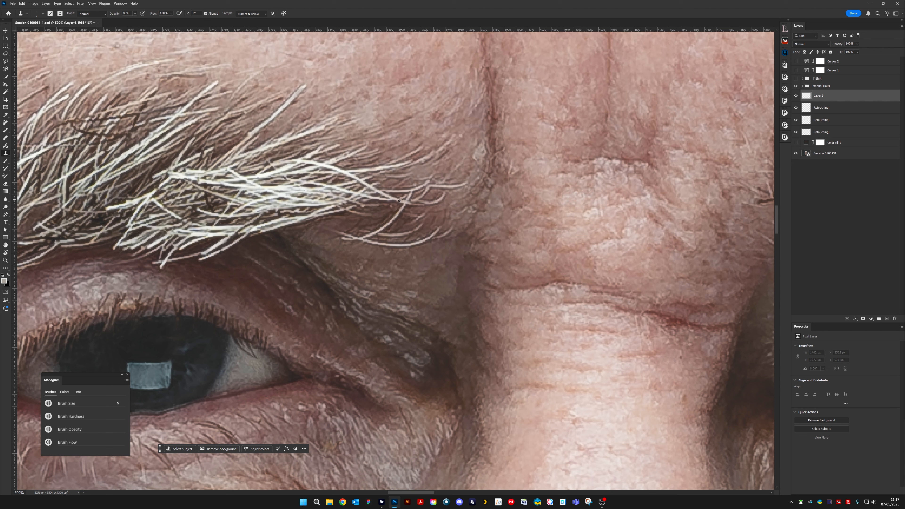
{"action": "key", "text": "bracketleft"}
{"action": "key", "text": "bracketleft"}
{"action": "key", "text": "bracketleft"}
{"action": "key", "text": "bracketleft"}
{"action": "key", "text": "bracketleft"}
{"action": "key", "text": "bracketleft"}
{"action": "key", "text": "bracketleft"}
{"action": "mouse_move", "coordinate": [384, 241]}
{"action": "left_mouse_down"}
{"action": "mouse_move", "coordinate": [367, 228]}
{"action": "mouse_move", "coordinate": [342, 234]}
{"action": "left_mouse_up"}
{"action": "key", "text": "bracketleft"}
{"action": "left_click_drag", "start_coordinate": [355, 233], "coordinate": [337, 240]}
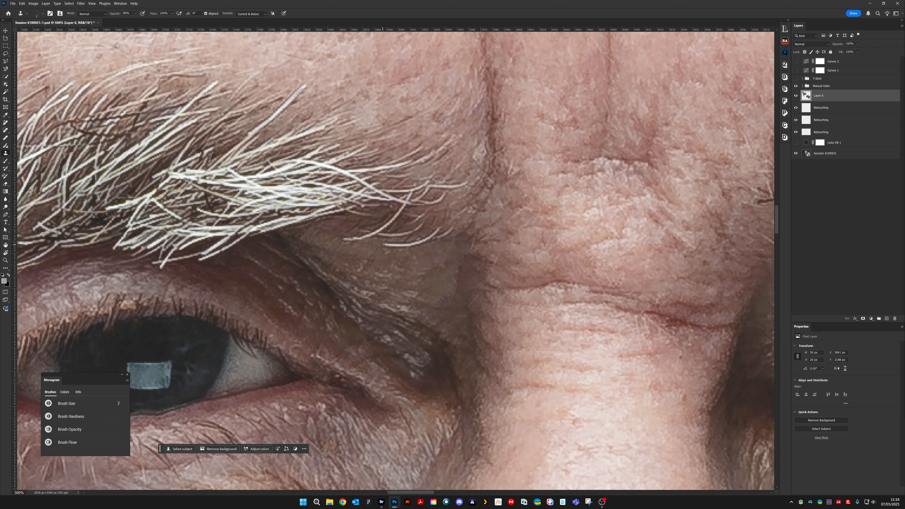
{"action": "mouse_move", "coordinate": [391, 244]}
{"action": "left_mouse_down"}
{"action": "mouse_move", "coordinate": [415, 243]}
{"action": "mouse_move", "coordinate": [396, 245]}
{"action": "left_mouse_up"}
- Tone down the curved white hairs at the right eyebrow's inner end using a 2 px Brush with a sampled skin colour
{"action": "left_click", "coordinate": [5, 161]}
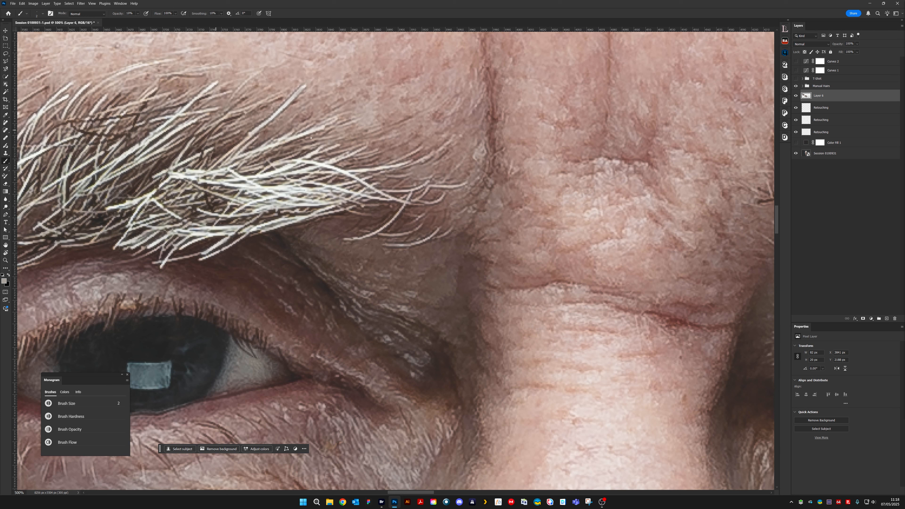
{"action": "left_click", "coordinate": [386, 225], "text": "alt"}
{"action": "key", "text": "bracketleft"}
{"action": "key", "text": "bracketright"}
{"action": "mouse_move", "coordinate": [545, 269]}
{"action": "left_mouse_down"}
{"action": "mouse_move", "coordinate": [468, 212]}
{"action": "mouse_move", "coordinate": [527, 188]}
{"action": "left_mouse_up"}
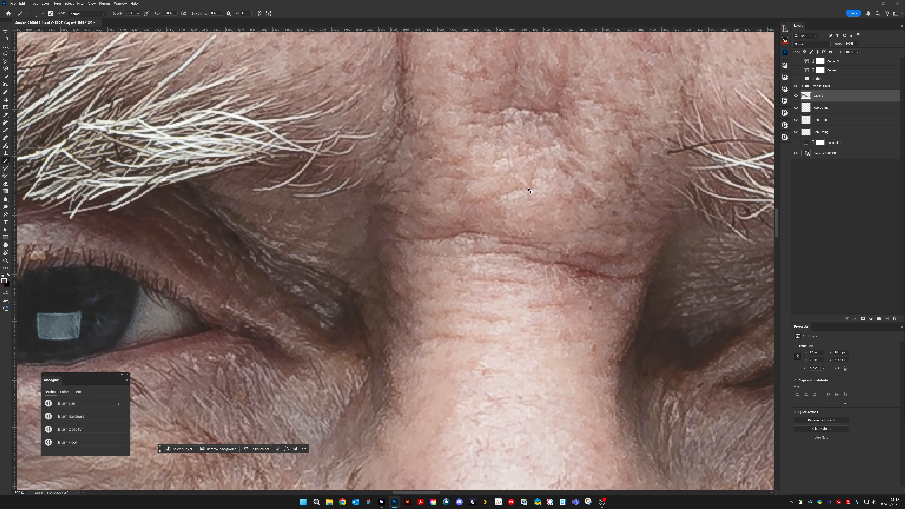
- Review both eyebrows at full-face view and inspect the inner end of the right eyebrow up close
{"action": "key", "text": "ctrl+minus"}
{"action": "key", "text": "ctrl+minus"}
{"action": "key", "text": "ctrl+minus"}
{"action": "key", "text": "ctrl+minus"}
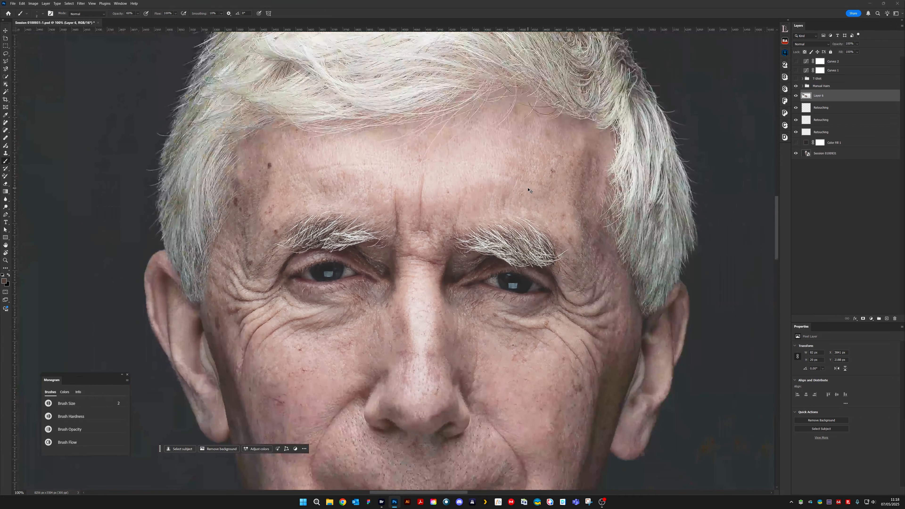
{"action": "key", "text": "ctrl+plus"}
{"action": "key", "text": "ctrl+plus"}
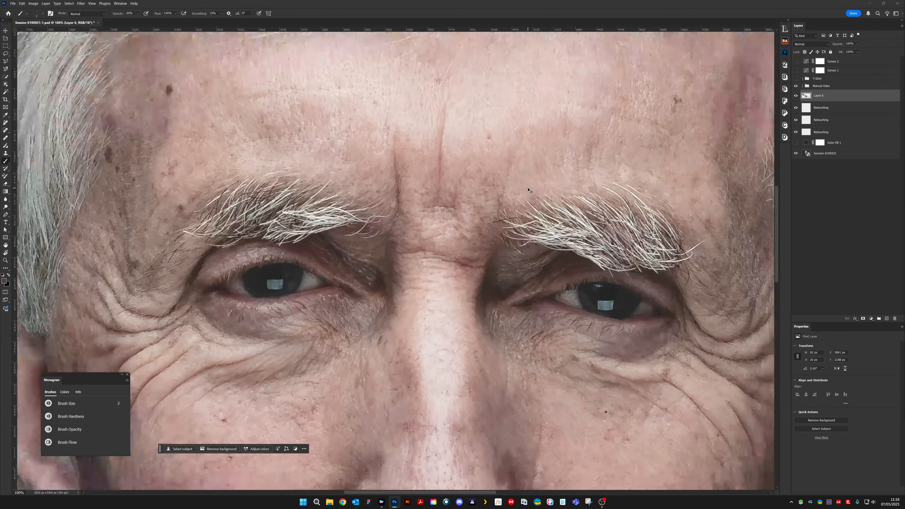
{"action": "key", "text": "ctrl+plus"}
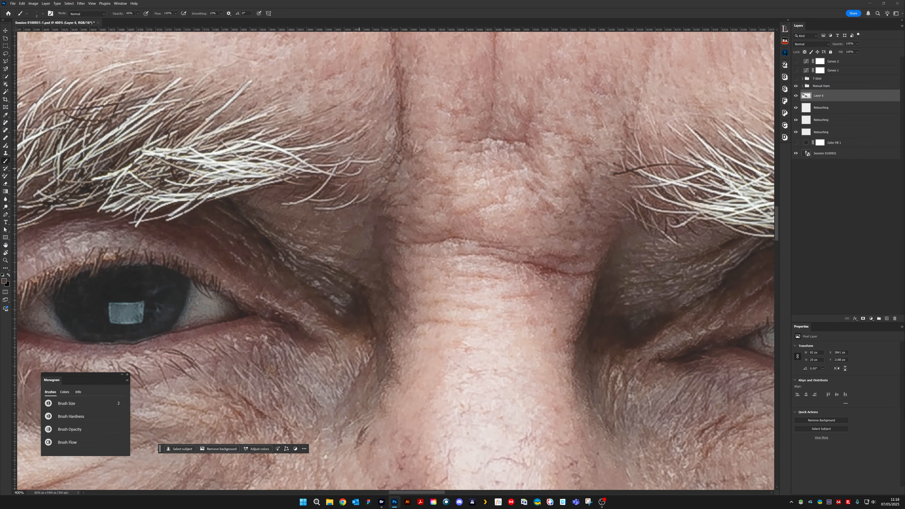
{"action": "key", "text": "ctrl+plus"}
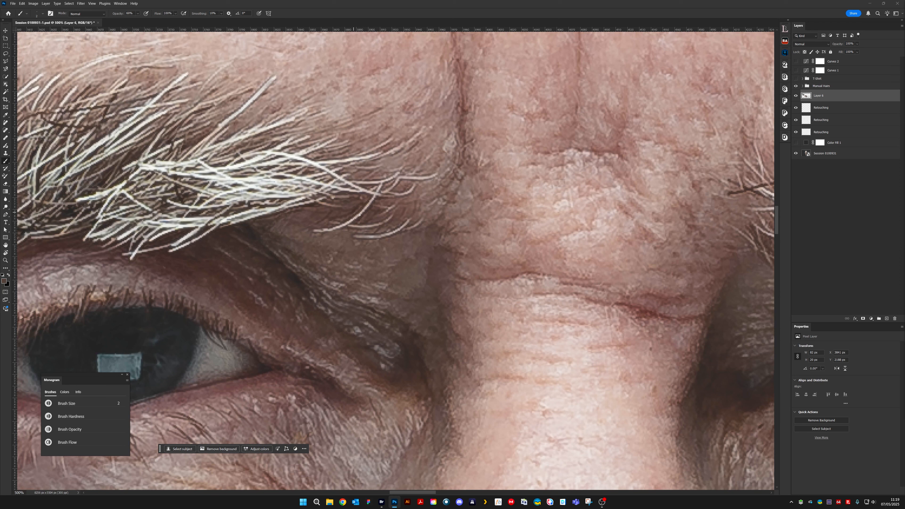
- Clone out part of the low curved hair below the man's right eyebrow's inner end with a 2 px Clone Stamp
{"action": "left_click", "coordinate": [6, 153]}
{"action": "key", "text": "s"}
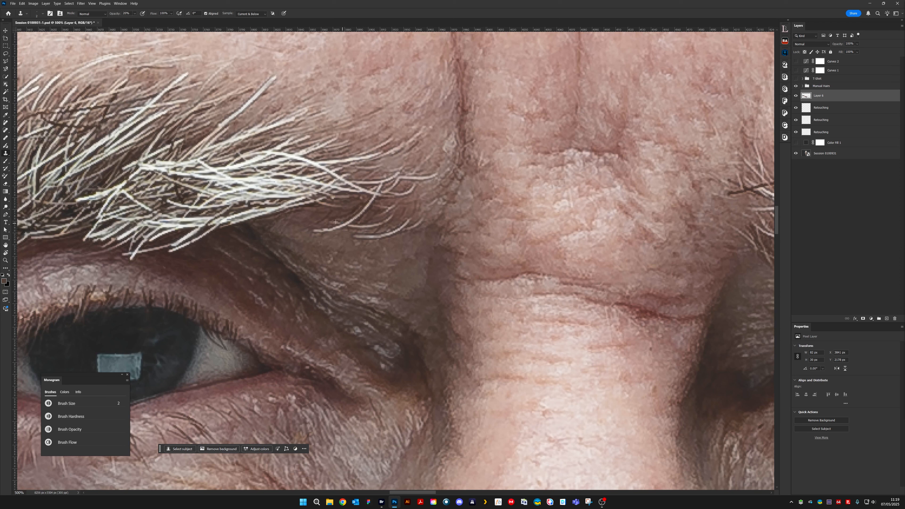
{"action": "left_click_drag", "start_coordinate": [323, 230], "coordinate": [331, 227]}
- Stamp a merged layer above Manual Hairs, copy the left eyebrow's lower inner hairs onto their own layer, and delete the merged layer
{"action": "scroll", "coordinate": [568, 240], "scroll_direction": "right", "scroll_amount": 5}
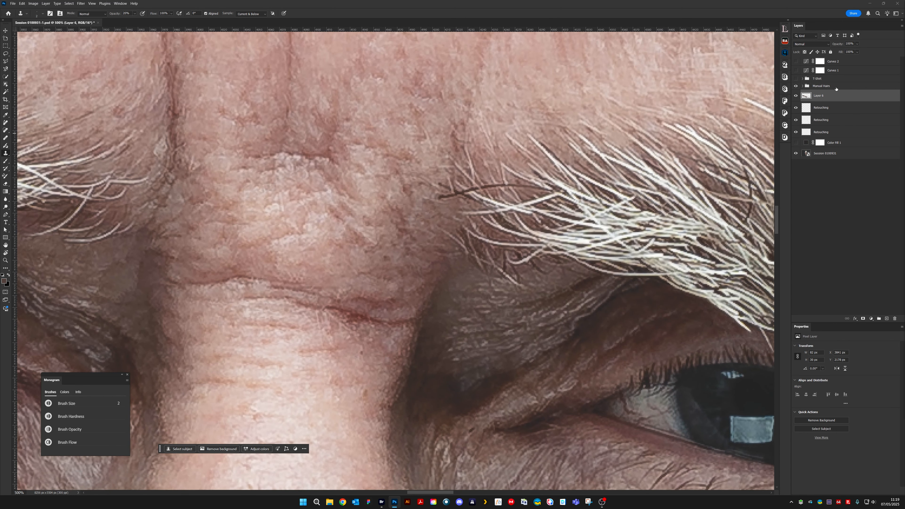
{"action": "key", "text": "ctrl+shift+alt+e"}
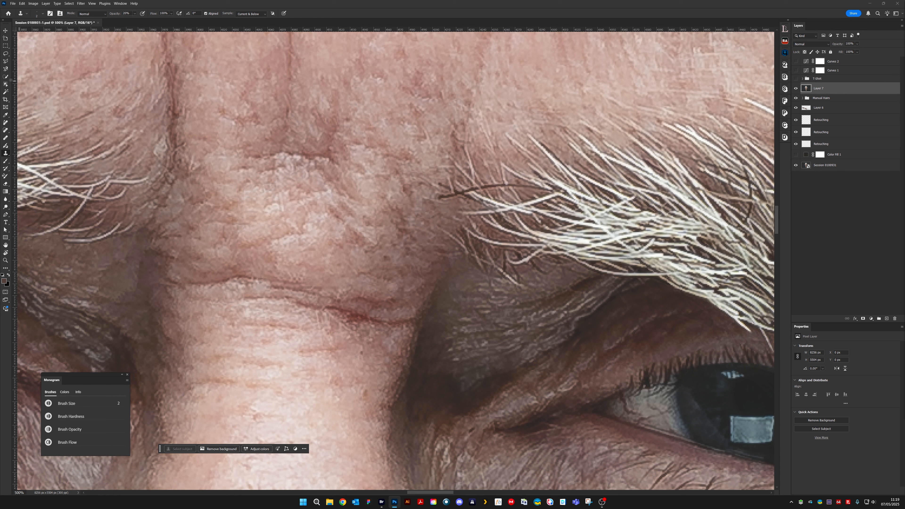
{"action": "left_click", "coordinate": [5, 54]}
{"action": "mouse_move", "coordinate": [459, 227]}
{"action": "left_mouse_down"}
{"action": "mouse_move", "coordinate": [526, 289]}
{"action": "mouse_move", "coordinate": [439, 261]}
{"action": "mouse_move", "coordinate": [436, 235]}
{"action": "mouse_move", "coordinate": [458, 224]}
{"action": "left_mouse_up"}
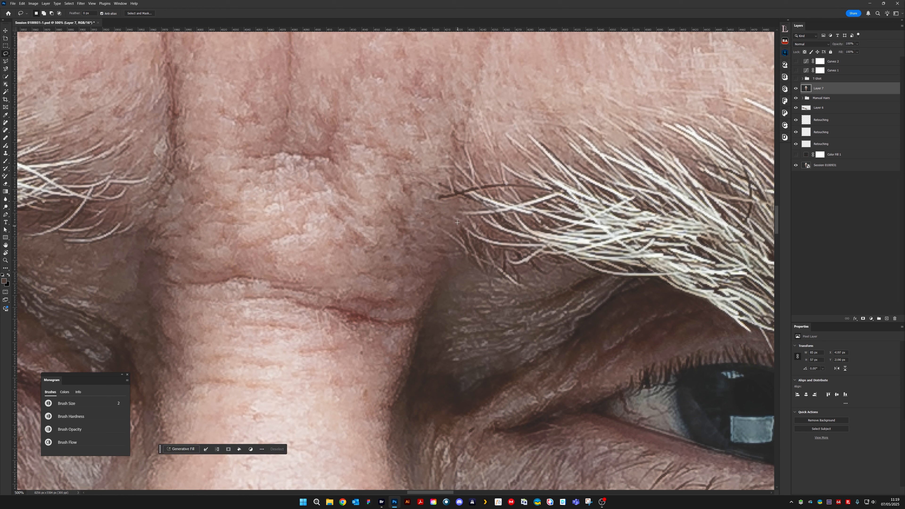
{"action": "key", "text": "ctrl+j"}
{"action": "left_click_drag", "start_coordinate": [827, 100], "coordinate": [893, 318]}
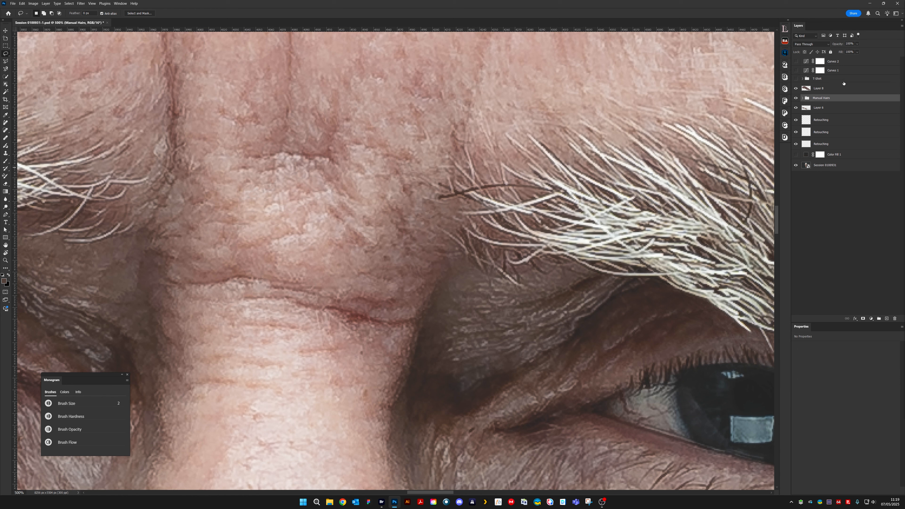
- Flip the copied hair patch horizontally and move it below the inner end of the man's right eyebrow
{"action": "left_click", "coordinate": [20, 4]}
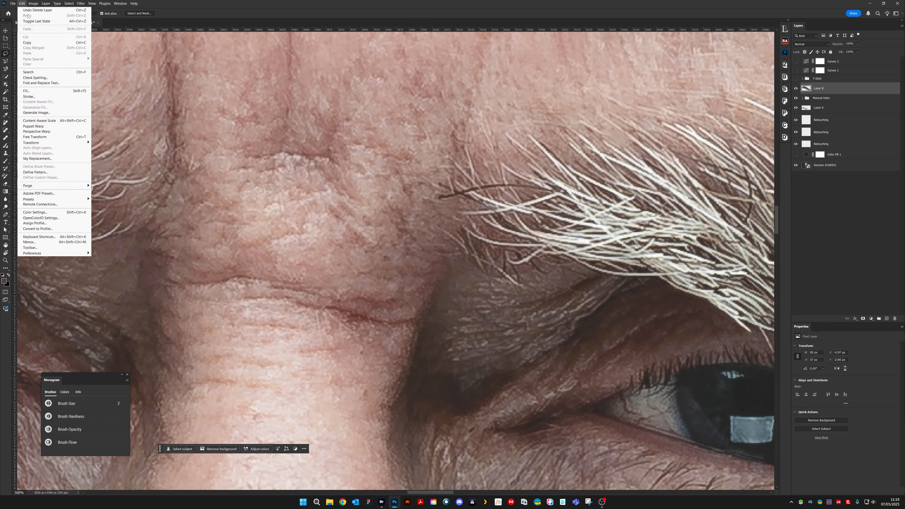
{"action": "mouse_move", "coordinate": [70, 142]}
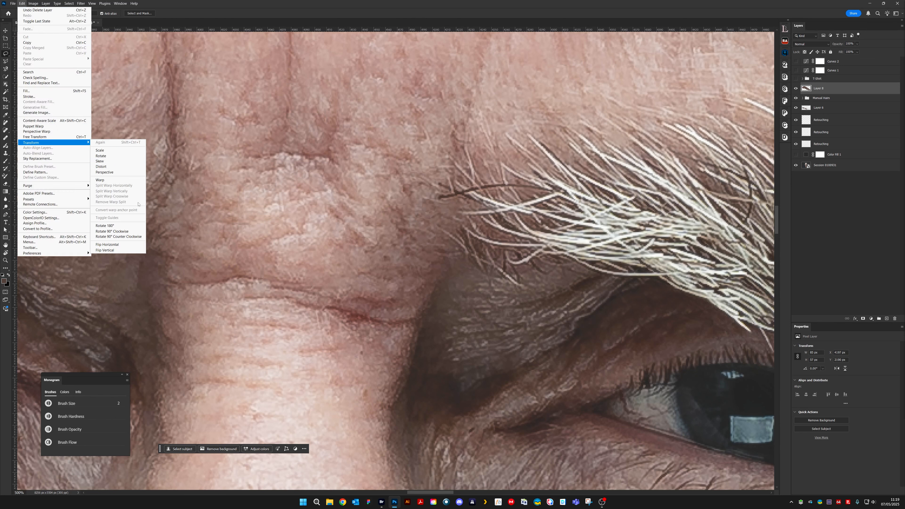
{"action": "left_click", "coordinate": [110, 245]}
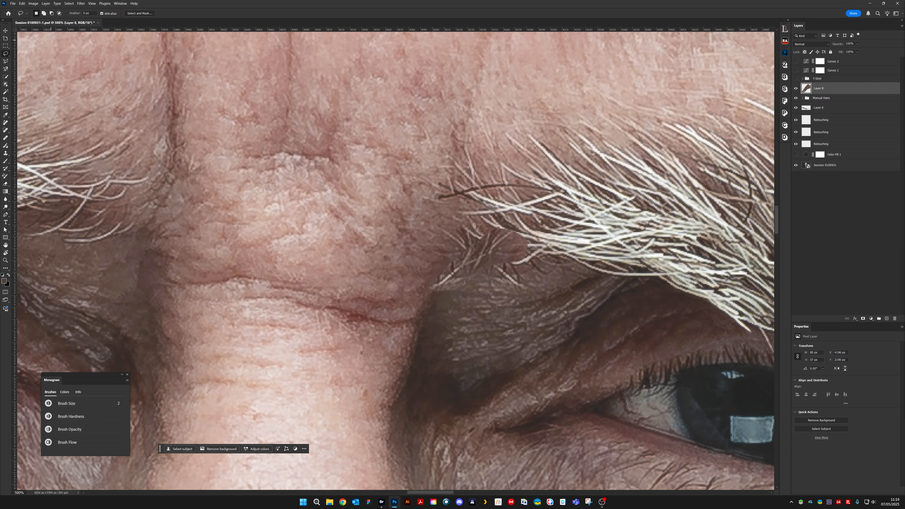
{"action": "left_click", "coordinate": [6, 30]}
{"action": "mouse_move", "coordinate": [483, 236]}
{"action": "left_mouse_down"}
{"action": "mouse_move", "coordinate": [211, 236]}
{"action": "mouse_move", "coordinate": [169, 219]}
{"action": "mouse_move", "coordinate": [535, 269]}
{"action": "mouse_move", "coordinate": [481, 289]}
{"action": "mouse_move", "coordinate": [474, 282]}
{"action": "mouse_move", "coordinate": [498, 290]}
{"action": "mouse_move", "coordinate": [464, 295]}
{"action": "left_mouse_up"}
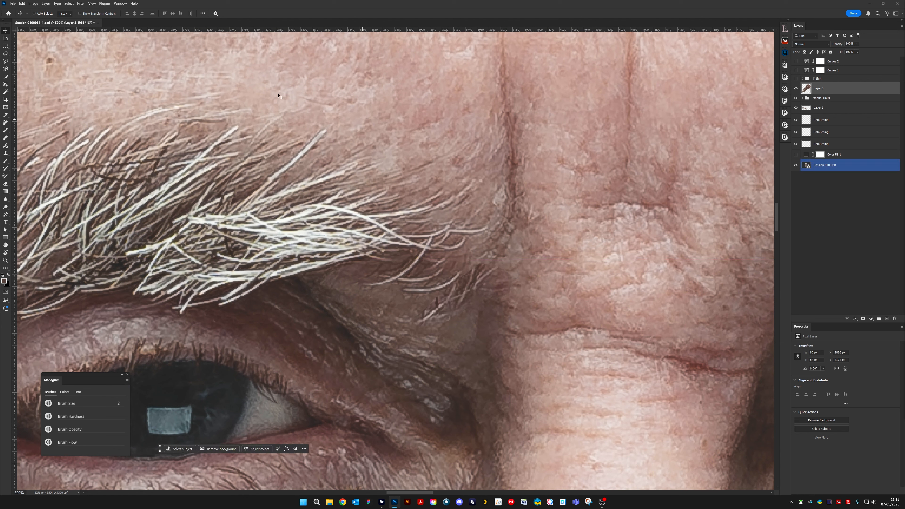
- Warp the hair patch so its corners follow the curved hairs below the right eyebrow's inner end
{"action": "left_click", "coordinate": [21, 3]}
{"action": "mouse_move", "coordinate": [75, 144]}
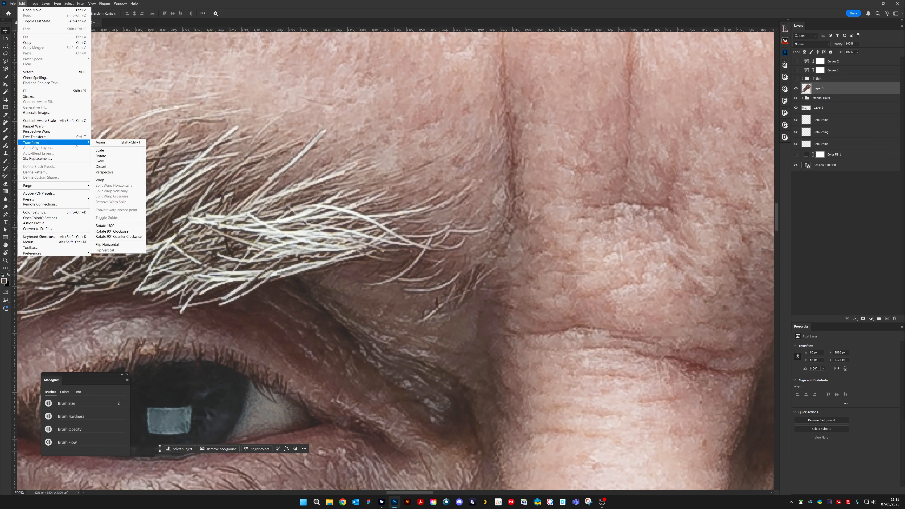
{"action": "left_click", "coordinate": [100, 179]}
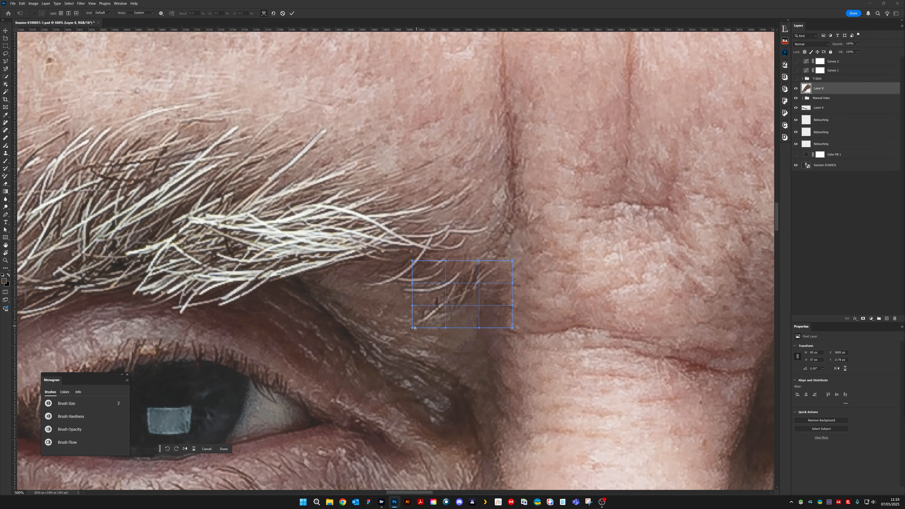
{"action": "left_click_drag", "start_coordinate": [413, 327], "coordinate": [476, 284]}
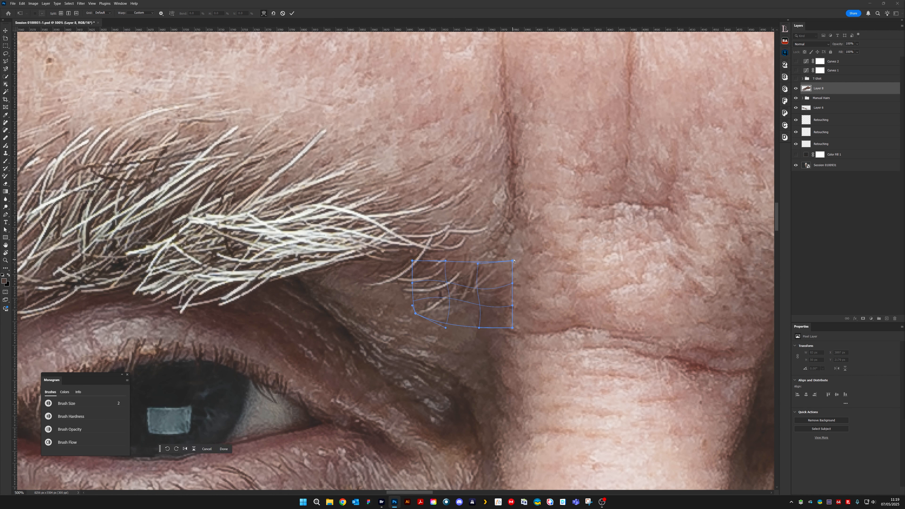
{"action": "left_click_drag", "start_coordinate": [514, 261], "coordinate": [445, 262]}
{"action": "key", "text": "Return"}
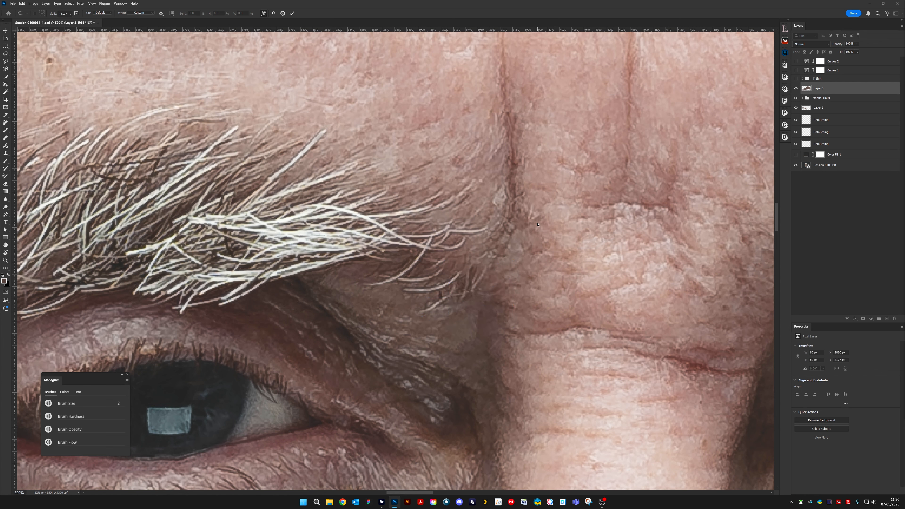
- Nudge the hair patch slightly towards the nose bridge and warp it again to fit under the eyebrow
{"action": "key", "text": "ctrl+minus"}
{"action": "key", "text": "ctrl+minus"}
{"action": "key", "text": "ctrl+minus"}
{"action": "key", "text": "ctrl+minus"}
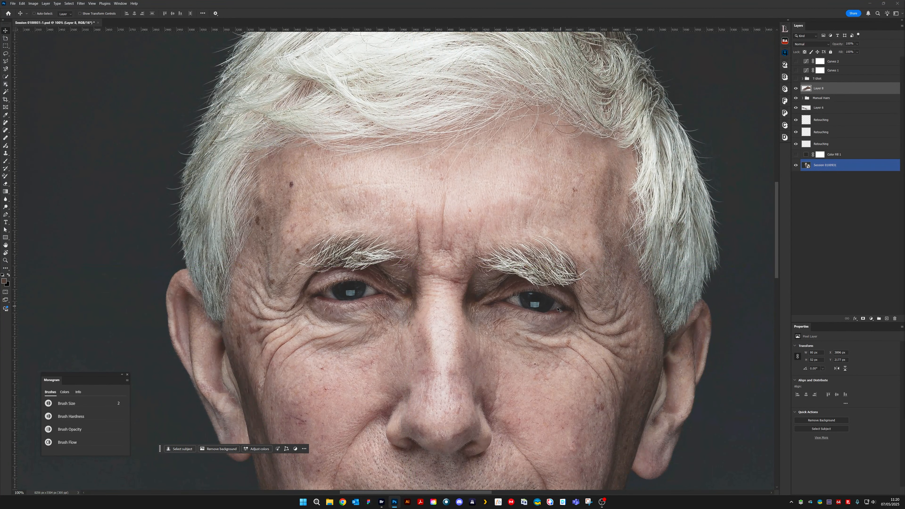
{"action": "scroll", "coordinate": [399, 281], "scroll_direction": "up", "scroll_amount": 4}
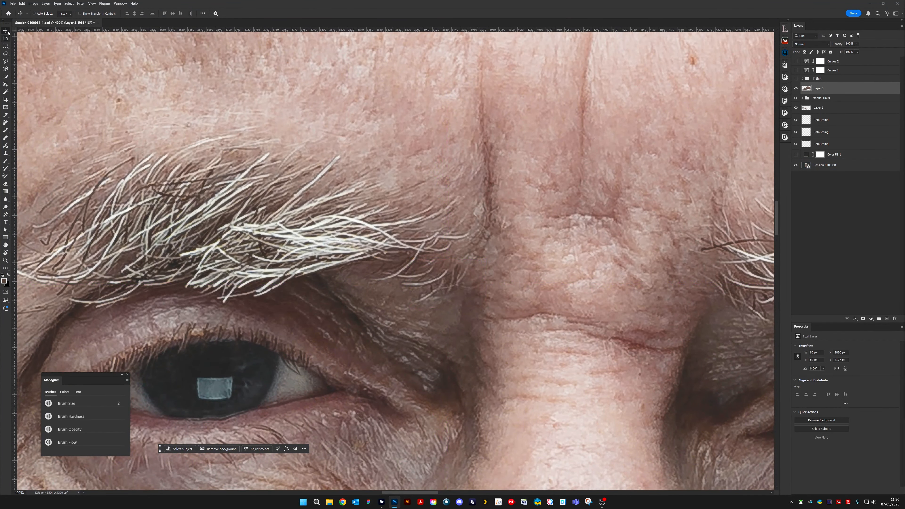
{"action": "left_click_drag", "start_coordinate": [444, 284], "coordinate": [466, 280]}
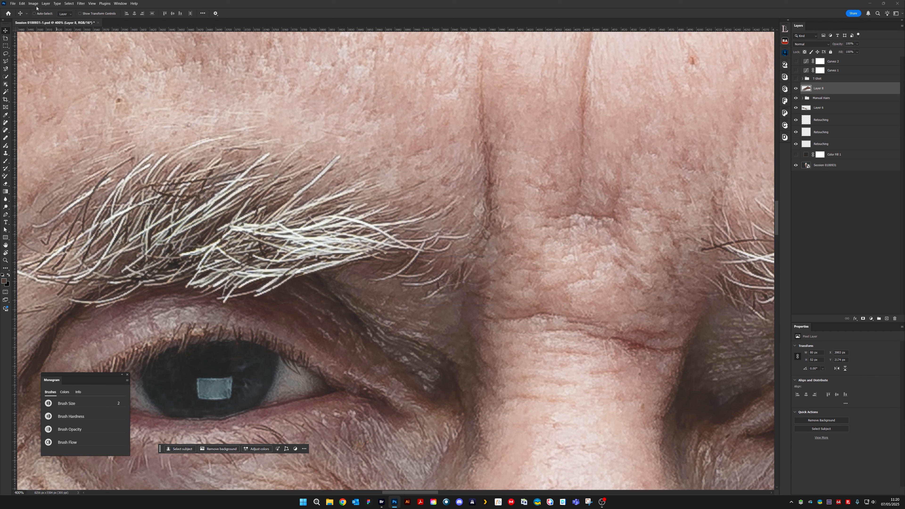
{"action": "left_click", "coordinate": [22, 4]}
{"action": "mouse_move", "coordinate": [56, 143]}
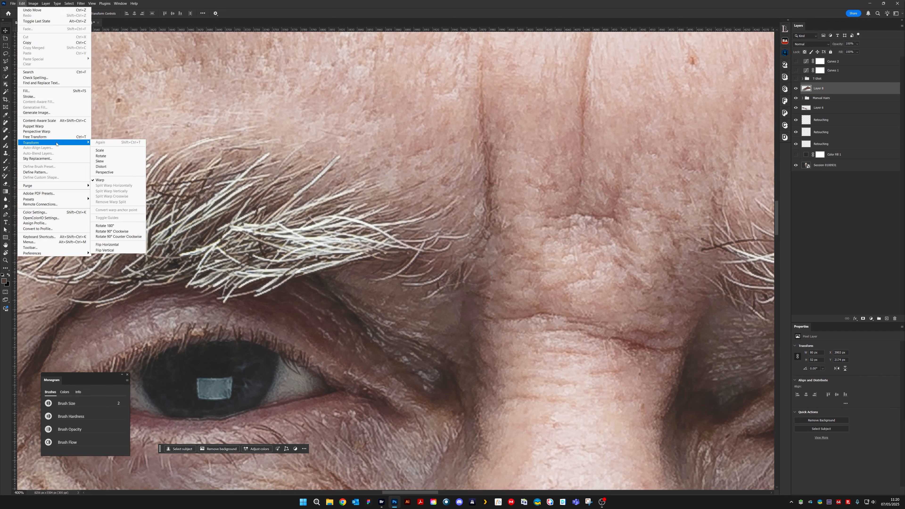
{"action": "left_click", "coordinate": [116, 180]}
{"action": "left_click_drag", "start_coordinate": [489, 262], "coordinate": [482, 280]}
{"action": "key", "text": "Return"}
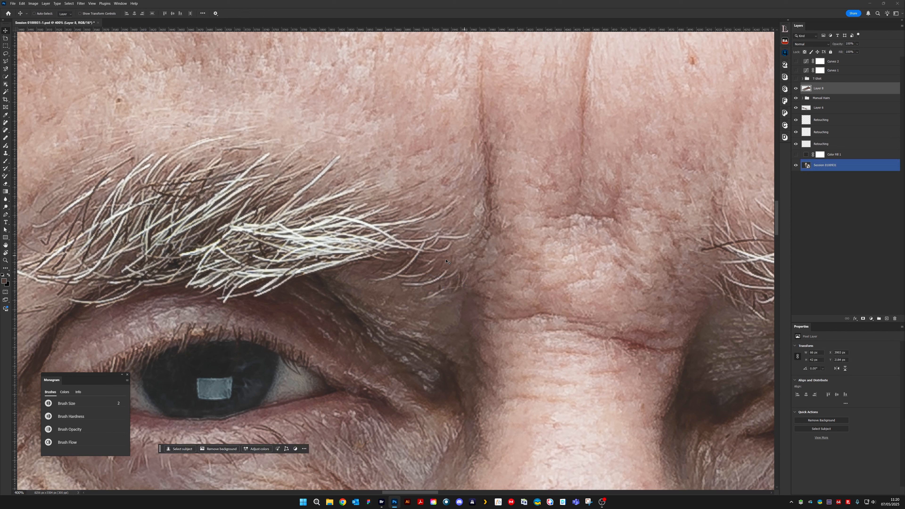
- Compare the right eyebrow with and without the warped hair patch by hiding and showing its layer
{"action": "left_click", "coordinate": [796, 89]}
{"action": "left_click", "coordinate": [796, 89]}
{"action": "left_click", "coordinate": [796, 89]}
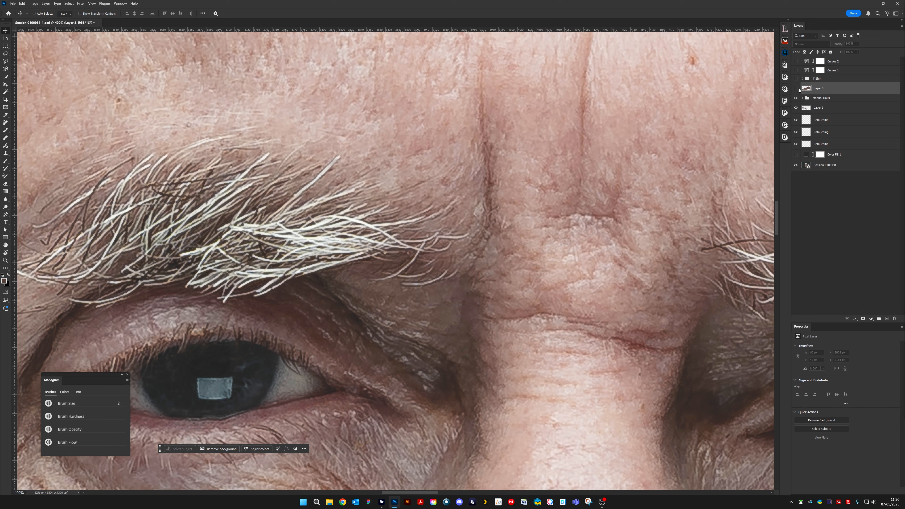
{"action": "left_click", "coordinate": [797, 90]}
- Add a layer mask to the hair patch and blend it into the skin using a 5 px black Brush, lowering the opacity to 20%
{"action": "left_click", "coordinate": [862, 319]}
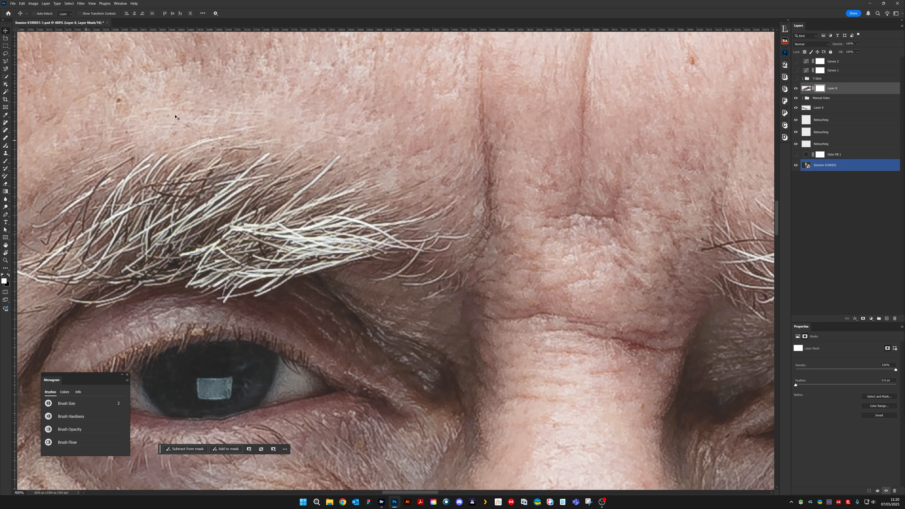
{"action": "scroll", "coordinate": [406, 203], "scroll_direction": "up", "scroll_amount": 3}
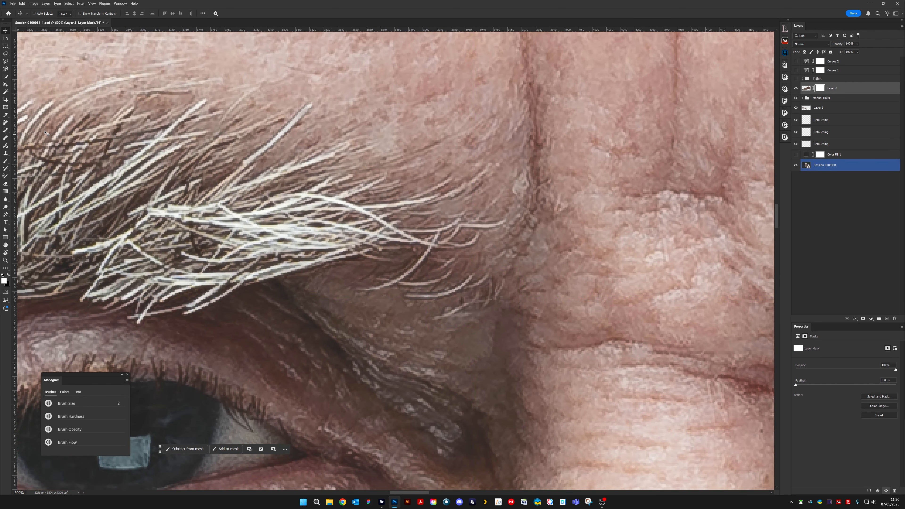
{"action": "key", "text": "b"}
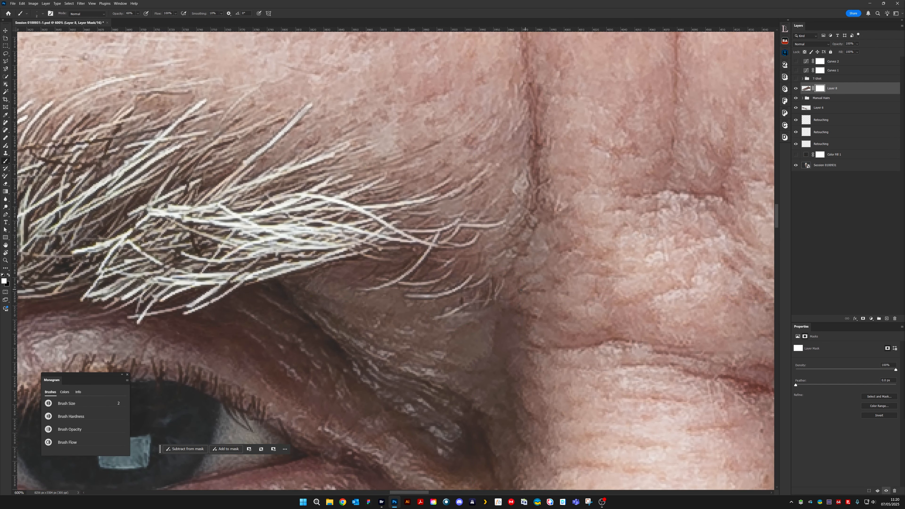
{"action": "key", "text": "bracketright"}
{"action": "key", "text": "bracketright"}
{"action": "key", "text": "bracketright"}
{"action": "key", "text": "bracketright"}
{"action": "key", "text": "bracketright"}
{"action": "key", "text": "bracketright"}
{"action": "key", "text": "bracketright"}
{"action": "key", "text": "bracketright"}
{"action": "key", "text": "bracketright"}
{"action": "key", "text": "bracketright"}
{"action": "key", "text": "bracketright"}
{"action": "key", "text": "x"}
{"action": "key", "text": "bracketleft"}
{"action": "key", "text": "bracketleft"}
{"action": "key", "text": "bracketleft"}
{"action": "key", "text": "bracketleft"}
{"action": "key", "text": "bracketleft"}
{"action": "key", "text": "bracketleft"}
{"action": "key", "text": "bracketleft"}
{"action": "key", "text": "bracketleft"}
{"action": "key", "text": "bracketleft"}
{"action": "key", "text": "0"}
{"action": "key", "text": "bracketright"}
{"action": "left_click", "coordinate": [462, 299]}
{"action": "key", "text": "2"}
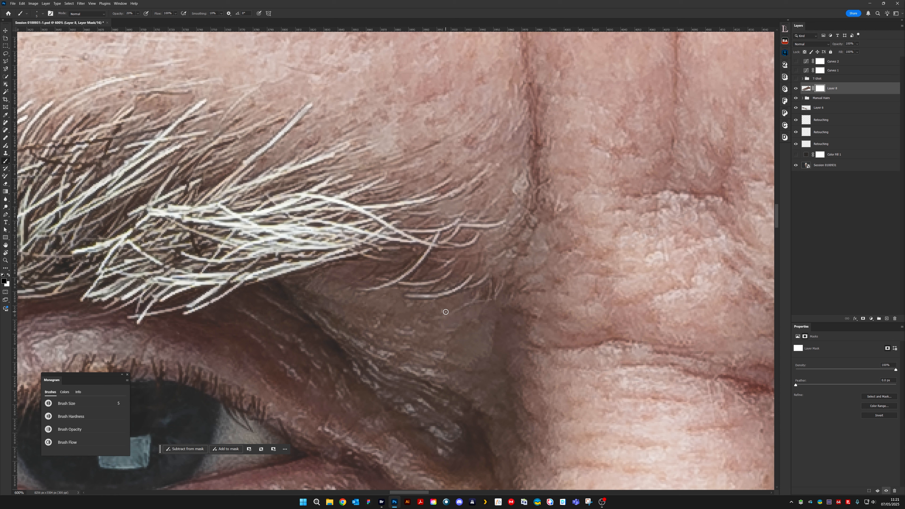
- Compare the masked hair patch by hiding and showing it, and move its layer below the Manual Hairs group
{"action": "left_click", "coordinate": [796, 88]}
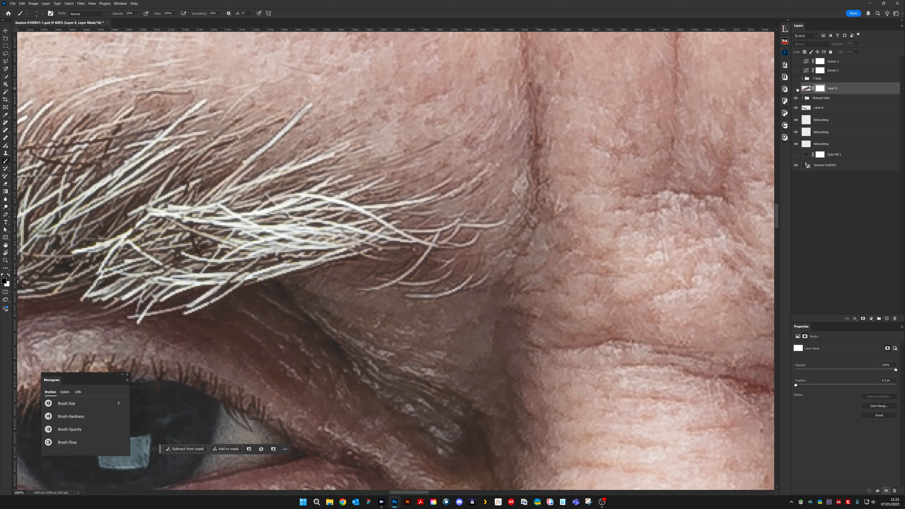
{"action": "left_click", "coordinate": [796, 89]}
{"action": "key", "text": "bracketright"}
{"action": "key", "text": "bracketright"}
{"action": "key", "text": "bracketright"}
{"action": "key", "text": "bracketright"}
{"action": "key", "text": "bracketright"}
{"action": "key", "text": "bracketright"}
{"action": "key", "text": "bracketright"}
{"action": "key", "text": "bracketright"}
{"action": "key", "text": "bracketright"}
{"action": "key", "text": "bracketright"}
{"action": "key", "text": "bracketright"}
{"action": "key", "text": "bracketright"}
{"action": "key", "text": "bracketright"}
{"action": "left_click_drag", "start_coordinate": [829, 93], "coordinate": [850, 107]}
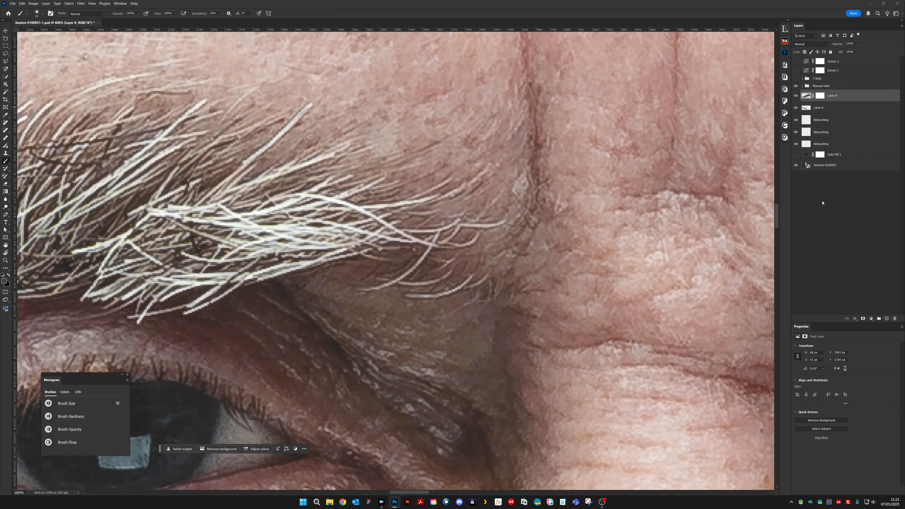
- Add a new layer above the hair patch and clone out faint hair traces beneath the patch with a 2 px Clone Stamp
{"action": "left_click", "coordinate": [887, 318]}
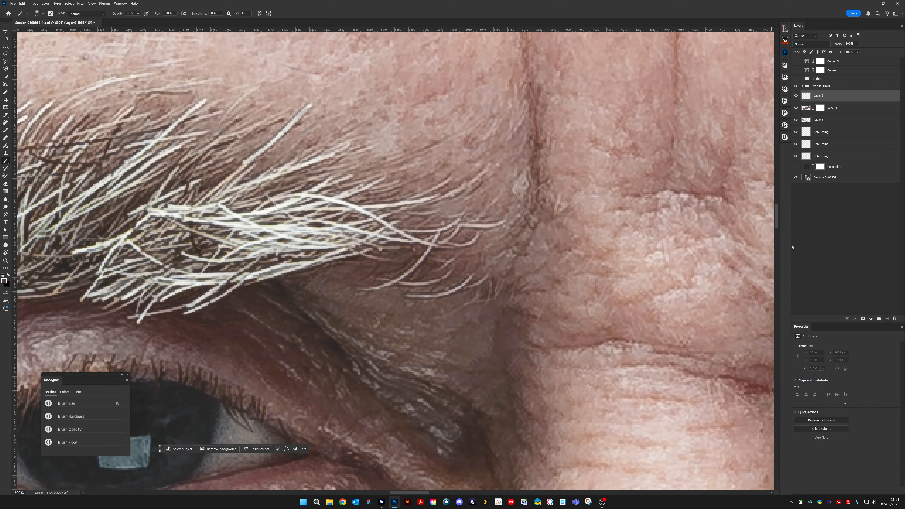
{"action": "left_click", "coordinate": [5, 153]}
{"action": "key", "text": "s"}
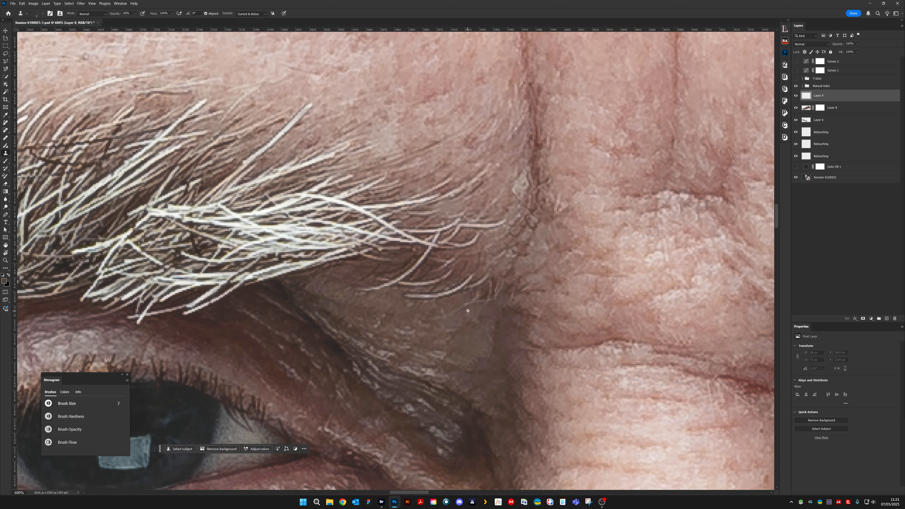
{"action": "left_click", "coordinate": [467, 304]}
{"action": "left_click_drag", "start_coordinate": [467, 303], "coordinate": [458, 310]}
{"action": "left_click_drag", "start_coordinate": [468, 303], "coordinate": [459, 309]}
- Clone over small hair fragments around the curved hairs and at the patch's edge near the nose bridge
{"action": "left_click", "coordinate": [497, 282], "text": "alt"}
{"action": "left_click_drag", "start_coordinate": [466, 271], "coordinate": [458, 272]}
{"action": "left_click_drag", "start_coordinate": [437, 268], "coordinate": [425, 267]}
{"action": "left_click_drag", "start_coordinate": [492, 306], "coordinate": [475, 302]}
{"action": "left_click", "coordinate": [483, 301], "text": "alt"}
- Clone over small spots in the skin below the hair patch and check the result at 100% view
{"action": "left_click", "coordinate": [471, 316], "text": "alt"}
{"action": "left_click", "coordinate": [441, 352], "text": "alt"}
{"action": "left_click_drag", "start_coordinate": [475, 346], "coordinate": [477, 353]}
{"action": "left_click", "coordinate": [435, 324], "text": "alt"}
{"action": "left_click", "coordinate": [450, 326], "text": "alt"}
{"action": "left_click_drag", "start_coordinate": [464, 312], "coordinate": [459, 307]}
{"action": "left_click", "coordinate": [470, 335], "text": "alt"}
{"action": "key", "text": "ctrl+1"}
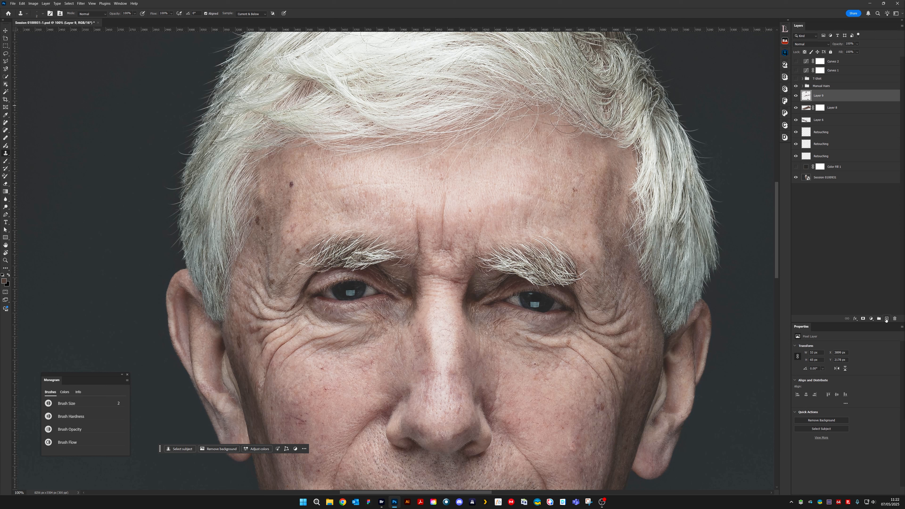
- Add two new layers below the Manual Hairs group and set up the 2 px Brush near the right eyebrow's inner end
{"action": "left_click", "coordinate": [886, 319]}
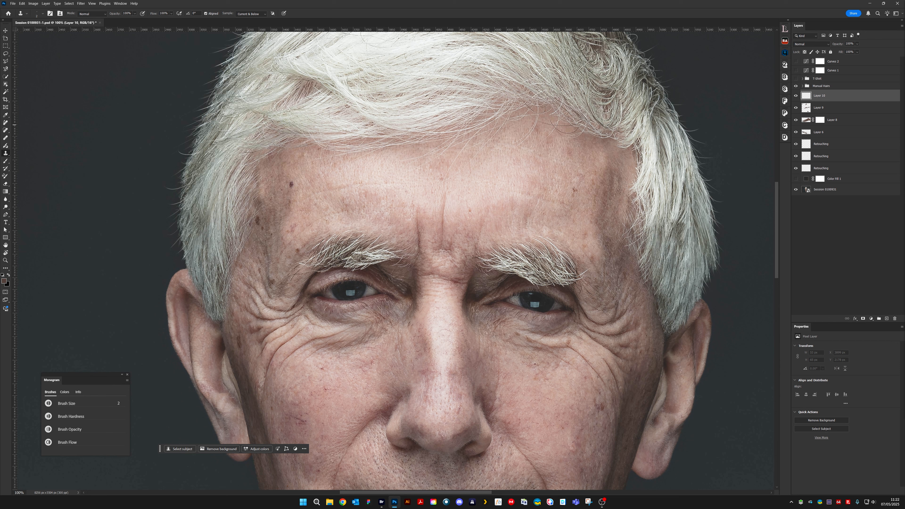
{"action": "key", "text": "b"}
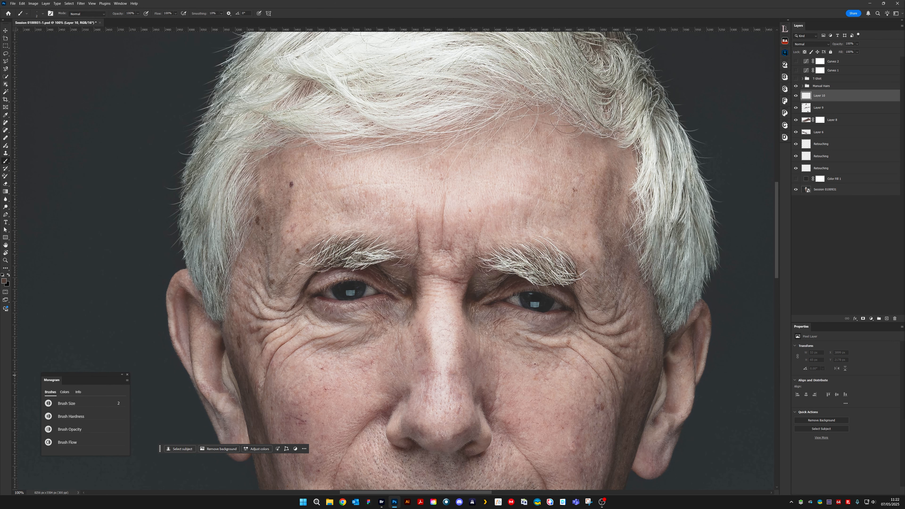
{"action": "key", "text": "ctrl+plus"}
{"action": "key", "text": "ctrl+plus"}
{"action": "key", "text": "ctrl+plus"}
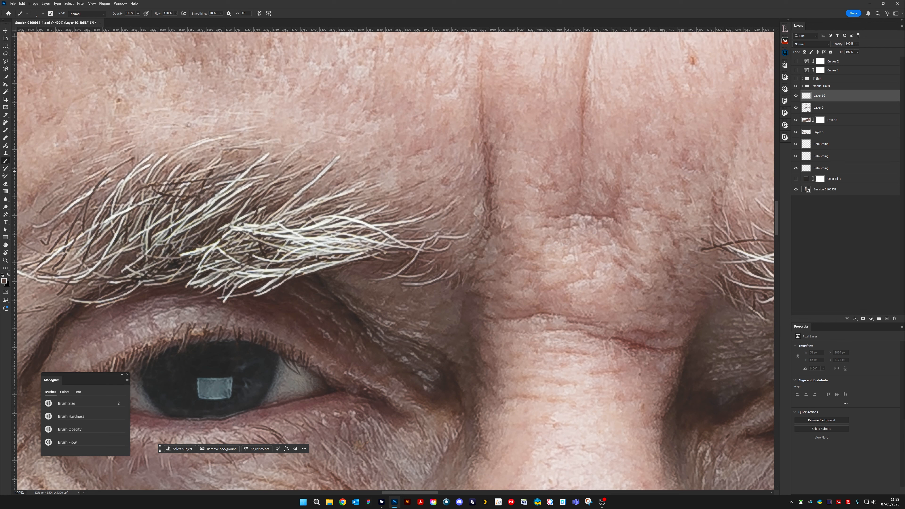
{"action": "left_click", "coordinate": [887, 318]}
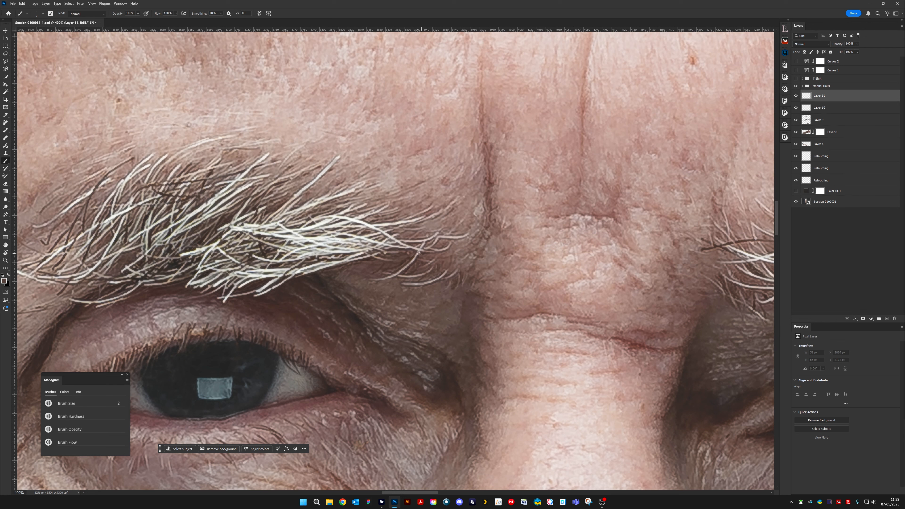
- Paint fine light hairs below the right eyebrow's inner end with a small Brush, undoing the first stroke
{"action": "left_click_drag", "start_coordinate": [432, 262], "coordinate": [428, 261]}
{"action": "key", "text": "ctrl+z"}
{"action": "left_click", "coordinate": [466, 279], "text": "alt"}
{"action": "mouse_move", "coordinate": [437, 263]}
{"action": "left_mouse_down"}
{"action": "mouse_move", "coordinate": [422, 271]}
{"action": "mouse_move", "coordinate": [450, 279]}
{"action": "left_mouse_up"}
{"action": "key", "text": "["}
{"action": "left_click_drag", "start_coordinate": [445, 292], "coordinate": [451, 283]}
{"action": "left_click_drag", "start_coordinate": [416, 270], "coordinate": [432, 260]}
{"action": "left_click_drag", "start_coordinate": [388, 259], "coordinate": [398, 258]}
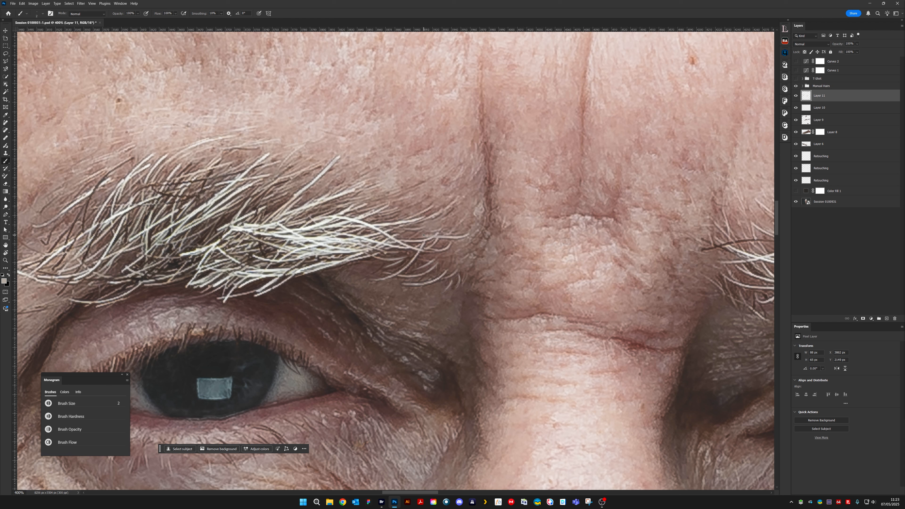
- Sample a light hair tone from the right eyebrow as the foreground color and confirm it with the picker in saturation view
{"action": "key", "text": "bracketleft"}
{"action": "left_click", "coordinate": [312, 226], "text": "alt"}
{"action": "left_click", "coordinate": [319, 239], "text": "alt"}
{"action": "left_click", "coordinate": [240, 230], "text": "alt"}
{"action": "left_click", "coordinate": [4, 280]}
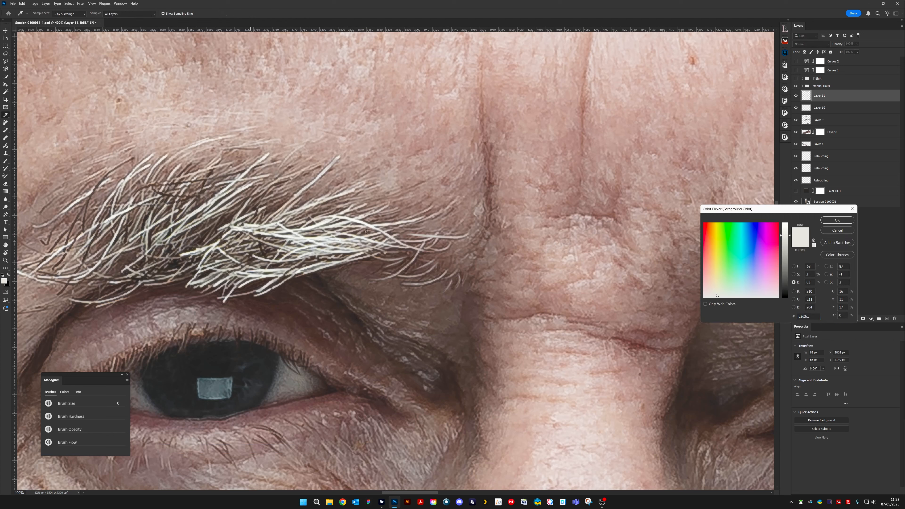
{"action": "left_click", "coordinate": [794, 274]}
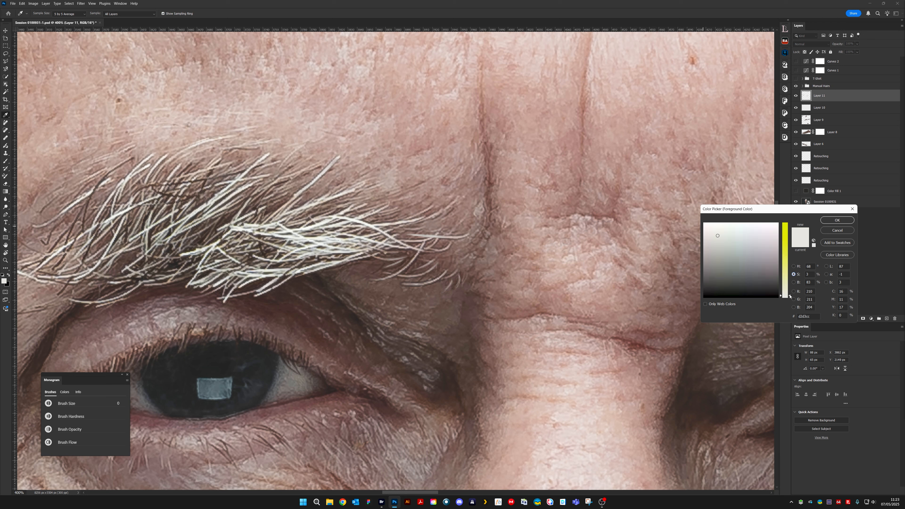
{"action": "left_click", "coordinate": [837, 220]}
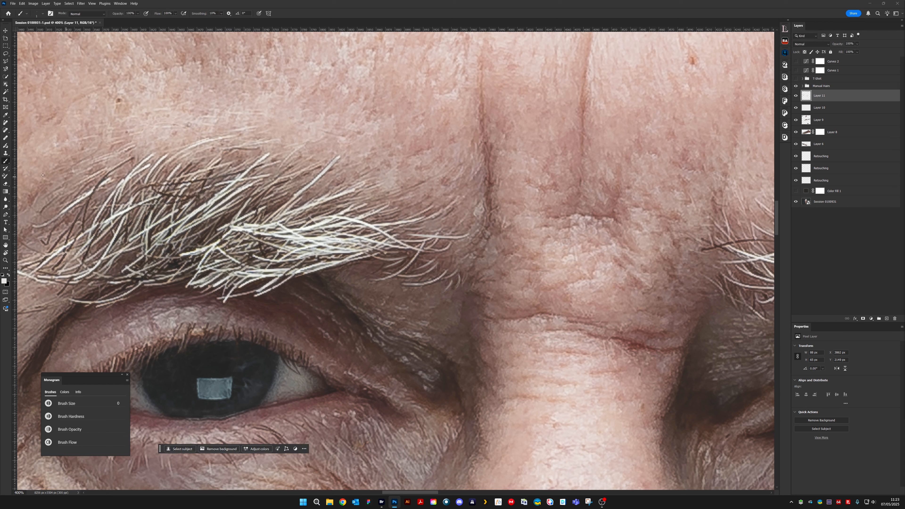
- Erase part of the painted hair at the right eyebrow's inner end with the Eraser at 100% opacity
{"action": "key", "text": "s"}
{"action": "key", "text": "s"}
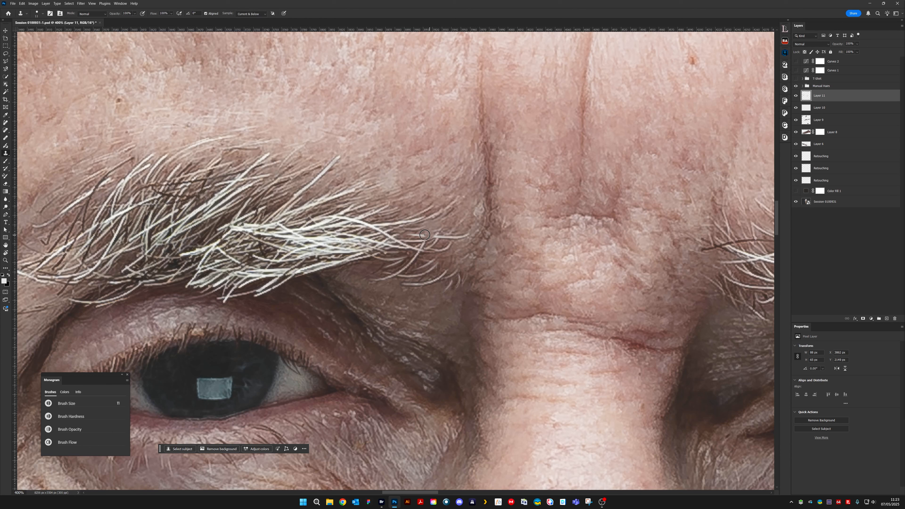
{"action": "left_click", "coordinate": [6, 184]}
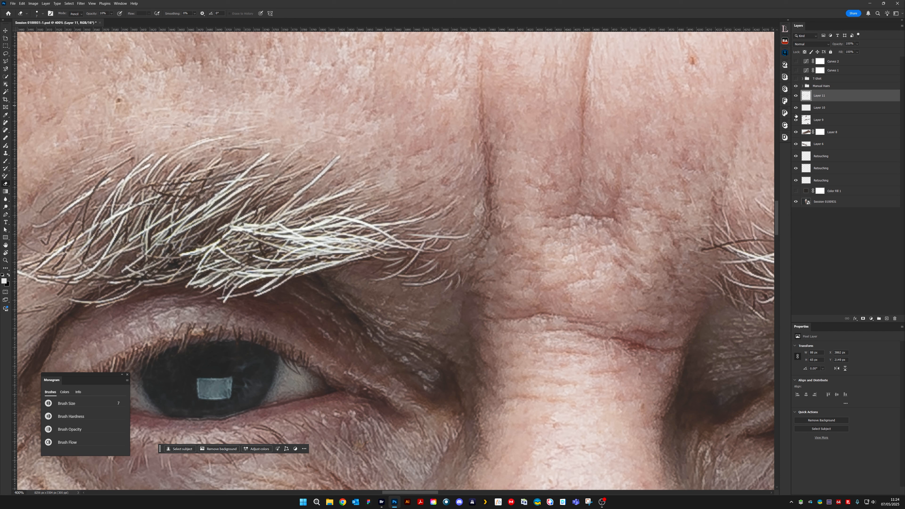
{"action": "key", "text": "0"}
{"action": "left_click_drag", "start_coordinate": [438, 232], "coordinate": [410, 236]}
{"action": "left_click", "coordinate": [5, 162]}
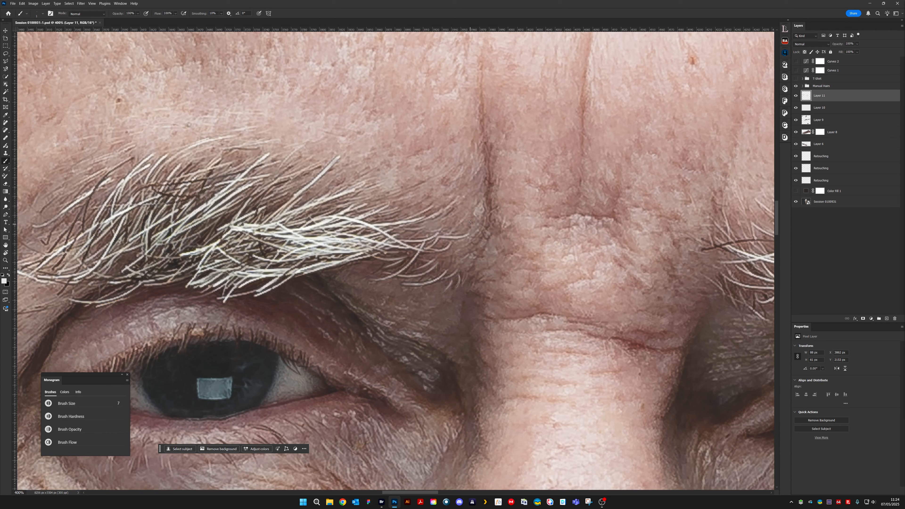
- Touch up the hair gap at the right eyebrow's inner end with a brush dab and a 4 px Clone Stamp
{"action": "left_click", "coordinate": [434, 235], "text": "alt"}
{"action": "key", "text": "alt"}
{"action": "key", "text": "s"}
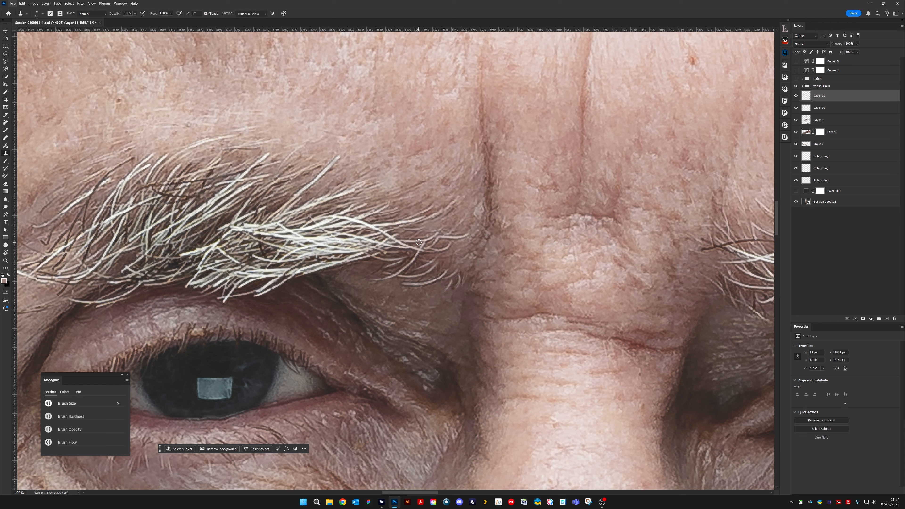
{"action": "key", "text": "bracketleft"}
{"action": "key", "text": "bracketleft"}
{"action": "left_click_drag", "start_coordinate": [426, 236], "coordinate": [428, 235]}
{"action": "left_click_drag", "start_coordinate": [432, 236], "coordinate": [432, 236]}
- Sample skin beside the other eyebrow's inner end and preview it with a 50 px Clone Stamp at the right eyebrow's inner end
{"action": "left_click_drag", "start_coordinate": [689, 273], "coordinate": [516, 261]}
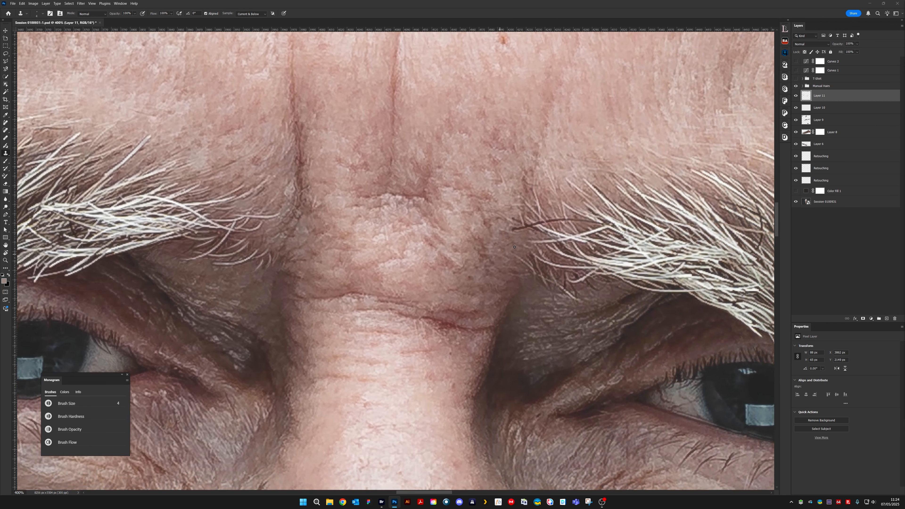
{"action": "key", "text": "bracketright"}
{"action": "key", "text": "bracketright"}
{"action": "key", "text": "bracketright"}
{"action": "key", "text": "bracketright"}
{"action": "key", "text": "bracketright"}
{"action": "key", "text": "bracketright"}
{"action": "key", "text": "bracketright"}
{"action": "key", "text": "bracketright"}
{"action": "key", "text": "bracketright"}
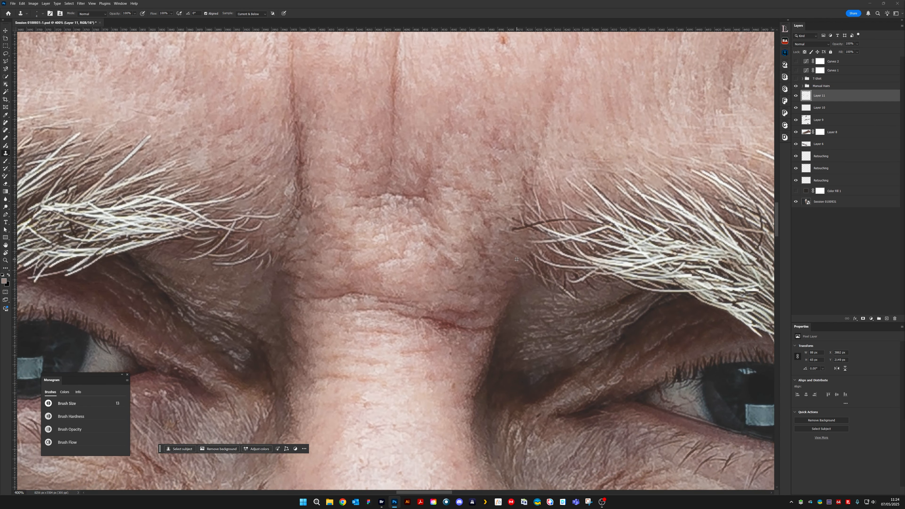
{"action": "left_click", "coordinate": [511, 251], "text": "alt"}
{"action": "key", "text": "bracketright"}
{"action": "key", "text": "bracketright"}
{"action": "key", "text": "bracketright"}
{"action": "key", "text": "bracketright"}
{"action": "key", "text": "bracketright"}
{"action": "key", "text": "bracketright"}
{"action": "key", "text": "bracketright"}
{"action": "key", "text": "bracketright"}
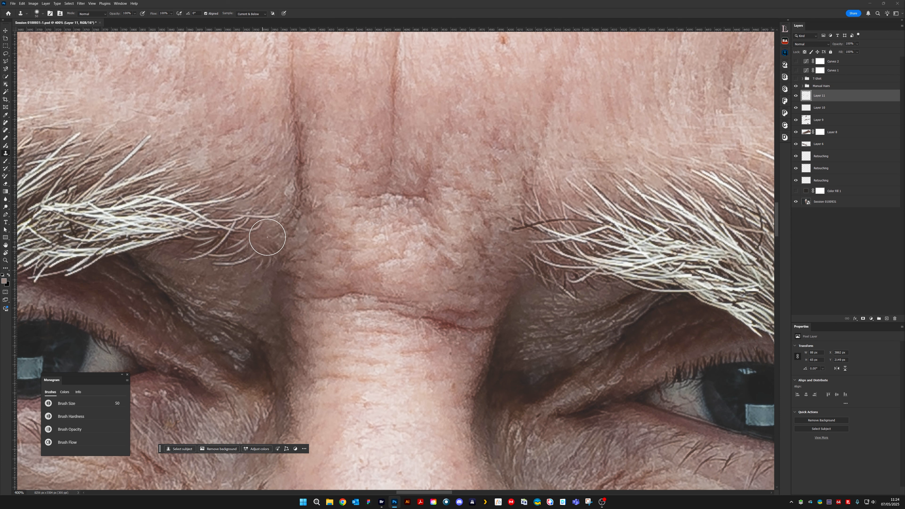
{"action": "key", "text": "bracketleft"}
{"action": "key", "text": "bracketleft"}
{"action": "key", "text": "bracketleft"}
{"action": "key", "text": "bracketleft"}
{"action": "key", "text": "bracketleft"}
{"action": "key", "text": "bracketleft"}
{"action": "key", "text": "bracketleft"}
{"action": "key", "text": "bracketleft"}
{"action": "key", "text": "bracketleft"}
{"action": "key", "text": "bracketleft"}
{"action": "key", "text": "bracketleft"}
{"action": "key", "text": "bracketleft"}
{"action": "key", "text": "bracketleft"}
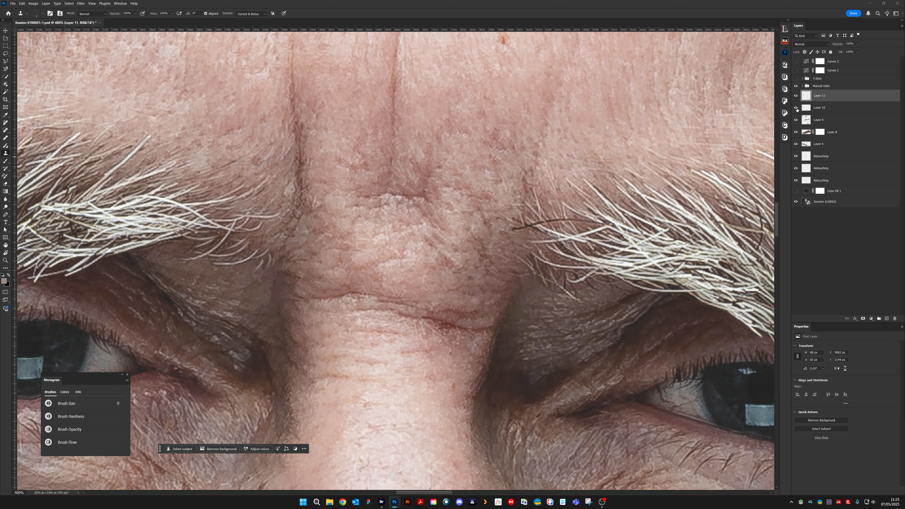
- Compare the image with and without Layer 11, leave it hidden, and add a new layer above Layer 10
{"action": "left_click", "coordinate": [796, 96]}
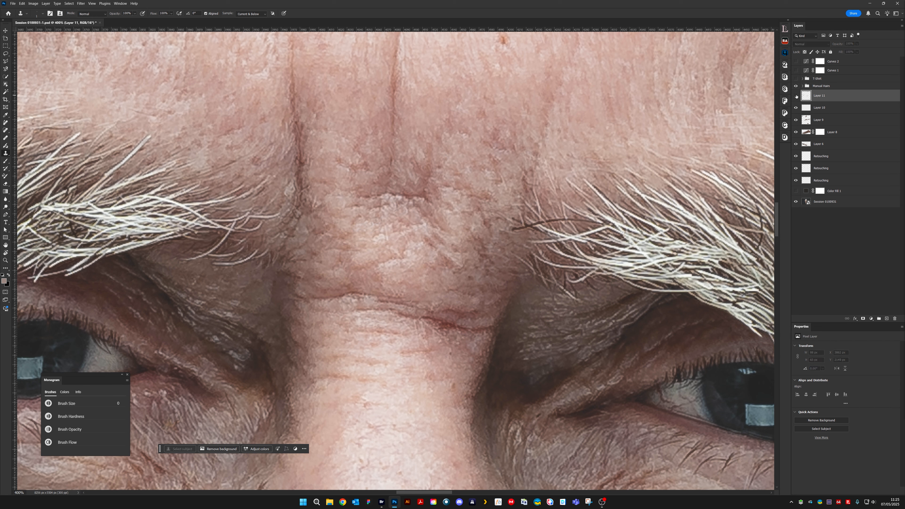
{"action": "left_click", "coordinate": [796, 96]}
{"action": "left_click", "coordinate": [796, 96]}
{"action": "left_click", "coordinate": [796, 96]}
{"action": "left_click", "coordinate": [796, 96]}
{"action": "left_click", "coordinate": [832, 108]}
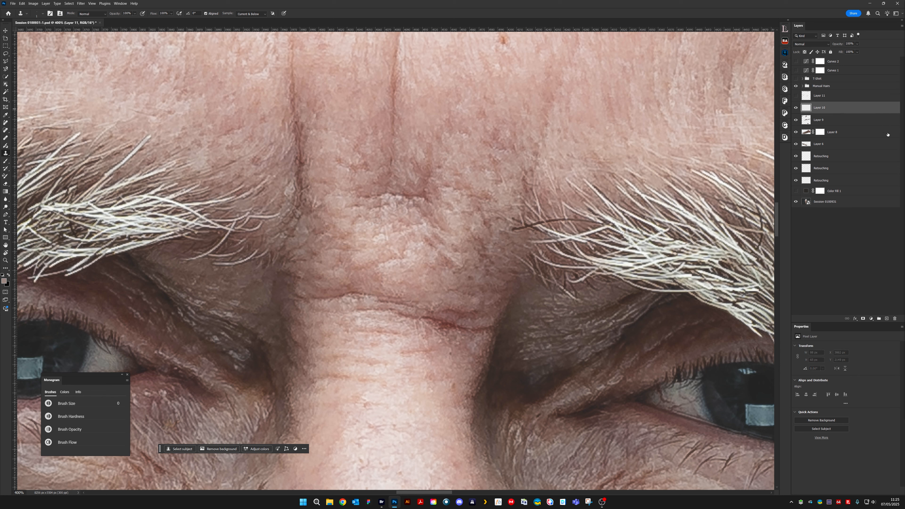
{"action": "left_click", "coordinate": [887, 319]}
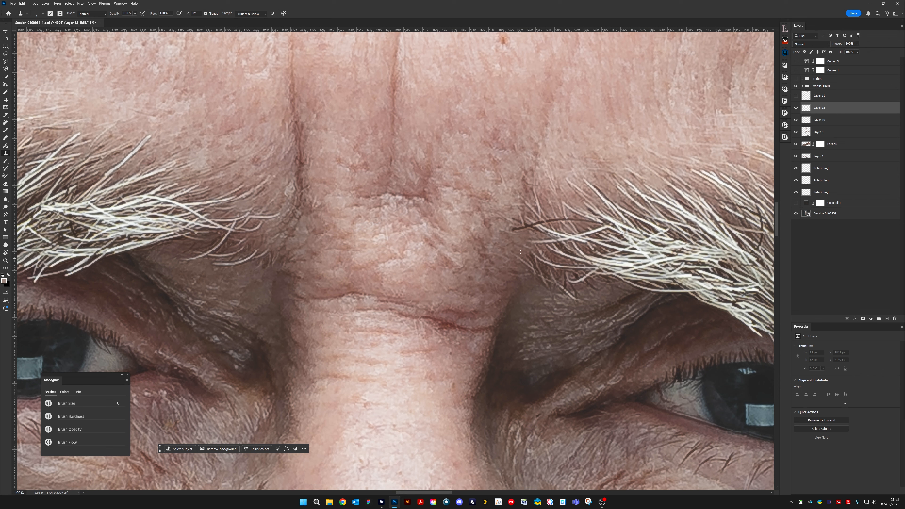
- Sample skin beside the other eyebrow's inner end as the clone source and enlarge the Clone Stamp to 24 px
{"action": "key", "text": "bracketright"}
{"action": "key", "text": "bracketright"}
{"action": "key", "text": "bracketright"}
{"action": "key", "text": "bracketright"}
{"action": "key", "text": "bracketright"}
{"action": "key", "text": "bracketright"}
{"action": "key", "text": "bracketright"}
{"action": "key", "text": "bracketright"}
{"action": "key", "text": "bracketright"}
{"action": "key", "text": "bracketright"}
{"action": "key", "text": "bracketright"}
{"action": "key", "text": "bracketright"}
{"action": "key", "text": "bracketright"}
{"action": "key", "text": "bracketright"}
{"action": "key", "text": "bracketright"}
{"action": "left_click_drag", "start_coordinate": [511, 260], "coordinate": [518, 256]}
{"action": "key", "text": "bracketright"}
{"action": "key", "text": "bracketright"}
{"action": "key", "text": "bracketright"}
{"action": "key", "text": "bracketright"}
{"action": "key", "text": "bracketright"}
{"action": "key", "text": "bracketright"}
{"action": "key", "text": "bracketright"}
{"action": "key", "text": "bracketright"}
{"action": "key", "text": "bracketright"}
{"action": "key", "text": "bracketright"}
{"action": "key", "text": "bracketright"}
{"action": "key", "text": "bracketright"}
{"action": "key", "text": "bracketright"}
{"action": "key", "text": "bracketright"}
{"action": "key", "text": "bracketright"}
{"action": "key", "text": "bracketright"}
{"action": "key", "text": "bracketright"}
{"action": "key", "text": "bracketright"}
{"action": "key", "text": "bracketright"}
{"action": "key", "text": "bracketright"}
{"action": "key", "text": "bracketright"}
{"action": "key", "text": "bracketright"}
{"action": "key", "text": "bracketright"}
{"action": "key", "text": "bracketright"}
{"action": "key", "text": "bracketright"}
{"action": "key", "text": "bracketright"}
{"action": "key", "text": "bracketright"}
{"action": "key", "text": "bracketright"}
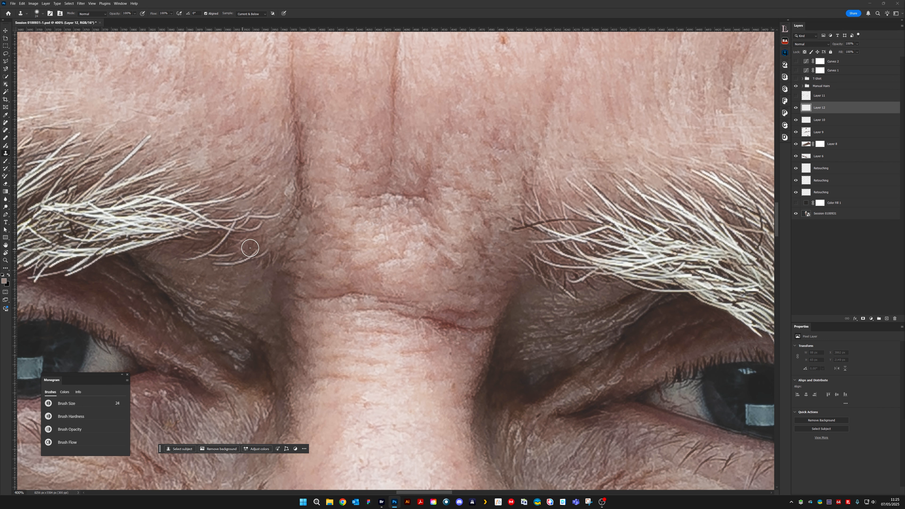
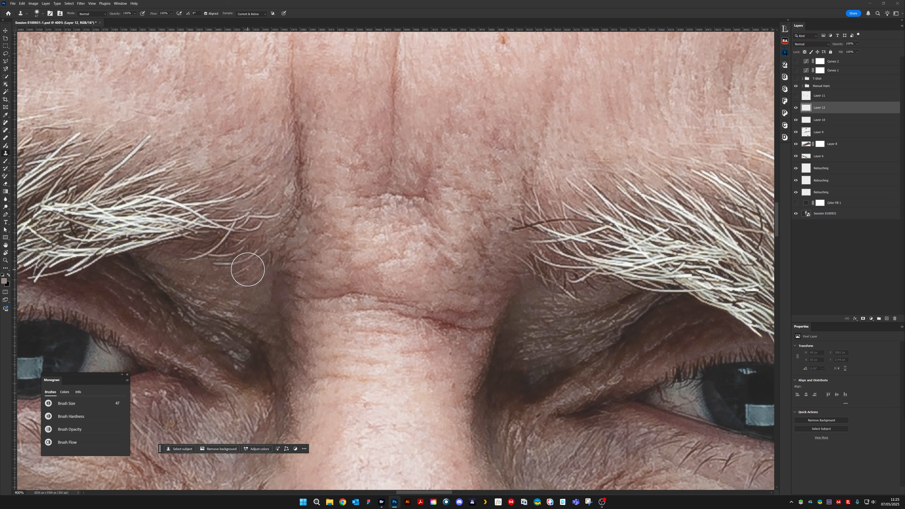
- Clone fine hair strands along the lower edge of the man's right eyebrow's inner end with a small Clone Stamp
{"action": "key", "text": "bracketleft"}
{"action": "key", "text": "bracketleft"}
{"action": "key", "text": "bracketleft"}
{"action": "key", "text": "bracketleft"}
{"action": "key", "text": "bracketleft"}
{"action": "key", "text": "bracketleft"}
{"action": "key", "text": "bracketleft"}
{"action": "key", "text": "bracketleft"}
{"action": "key", "text": "bracketleft"}
{"action": "key", "text": "bracketleft"}
{"action": "key", "text": "bracketleft"}
{"action": "key", "text": "bracketleft"}
{"action": "key", "text": "bracketleft"}
{"action": "key", "text": "bracketleft"}
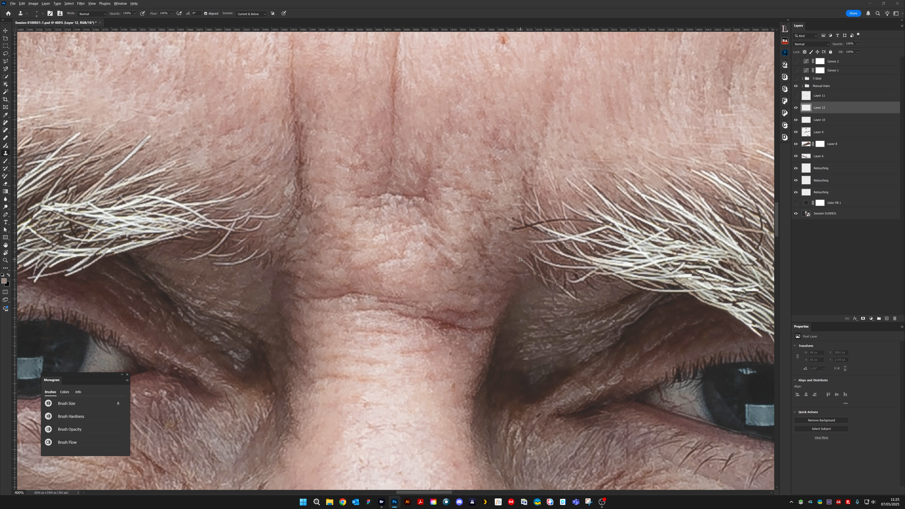
{"action": "key", "text": "bracketleft"}
{"action": "key", "text": "bracketleft"}
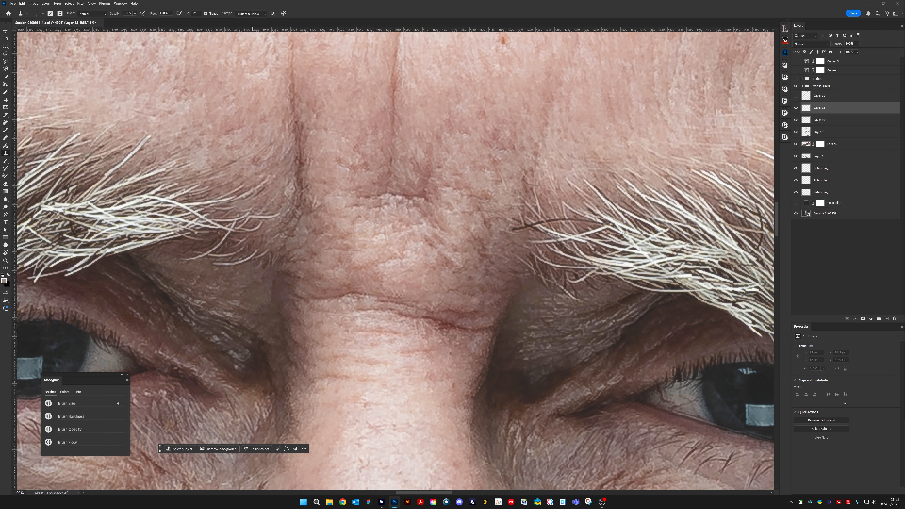
{"action": "key", "text": "bracketright"}
{"action": "key", "text": "bracketright"}
{"action": "mouse_move", "coordinate": [254, 264]}
{"action": "left_mouse_down"}
{"action": "mouse_move", "coordinate": [241, 271]}
{"action": "mouse_move", "coordinate": [261, 260]}
{"action": "left_mouse_up"}
{"action": "left_click_drag", "start_coordinate": [201, 246], "coordinate": [186, 249]}
- Preview the cloned hair with a 40 px Clone Stamp, then clone a fine strand below the right eyebrow's inner end
{"action": "key", "text": "bracketright"}
{"action": "key", "text": "bracketright"}
{"action": "key", "text": "bracketright"}
{"action": "key", "text": "bracketright"}
{"action": "key", "text": "bracketright"}
{"action": "key", "text": "bracketright"}
{"action": "key", "text": "bracketright"}
{"action": "key", "text": "bracketright"}
{"action": "key", "text": "bracketright"}
{"action": "key", "text": "bracketright"}
{"action": "key", "text": "bracketright"}
{"action": "key", "text": "bracketright"}
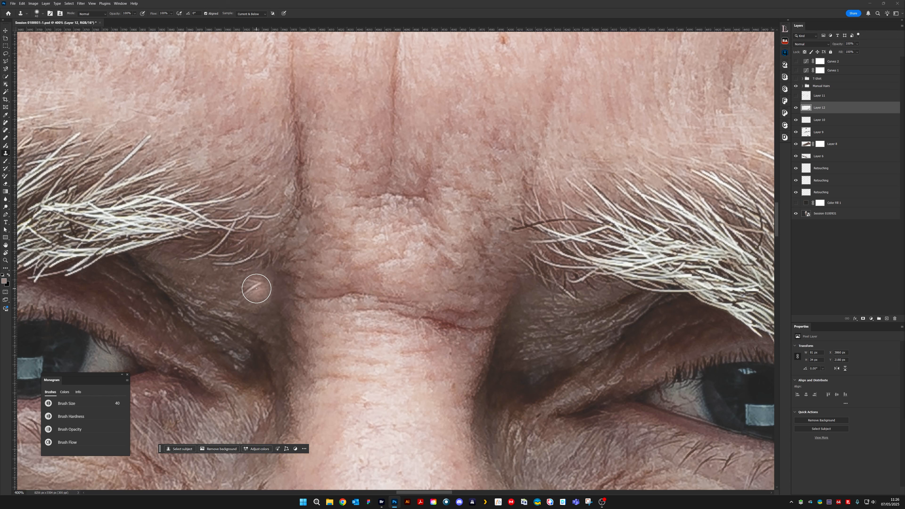
{"action": "left_click", "coordinate": [255, 289]}
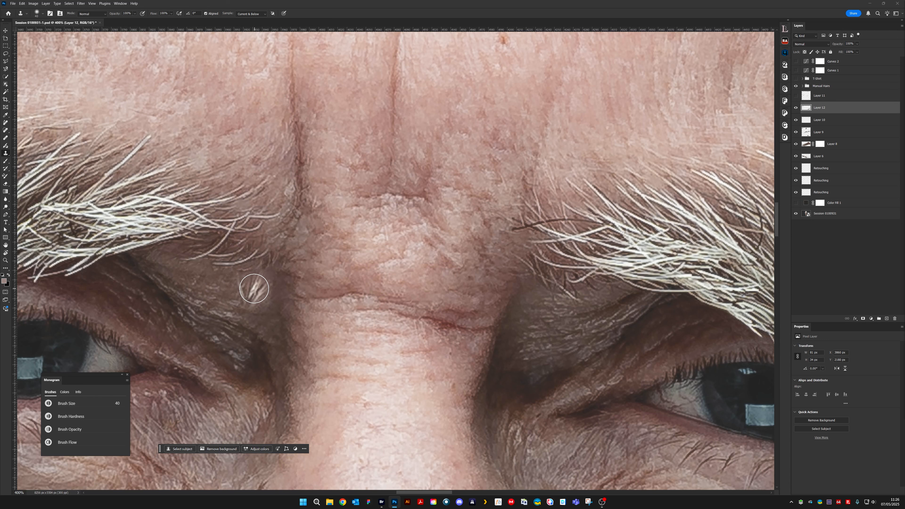
{"action": "key", "text": "bracketleft"}
{"action": "key", "text": "bracketleft"}
{"action": "key", "text": "bracketleft"}
{"action": "key", "text": "bracketleft"}
{"action": "key", "text": "bracketleft"}
{"action": "key", "text": "bracketleft"}
{"action": "key", "text": "bracketleft"}
{"action": "key", "text": "bracketleft"}
{"action": "key", "text": "bracketleft"}
{"action": "key", "text": "bracketleft"}
{"action": "key", "text": "bracketleft"}
{"action": "key", "text": "bracketleft"}
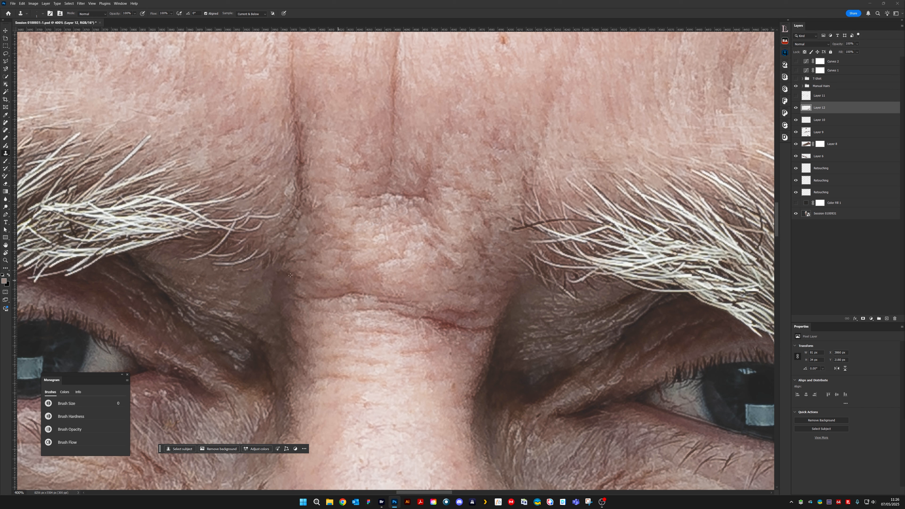
{"action": "key", "text": "bracketright"}
{"action": "left_click_drag", "start_coordinate": [261, 273], "coordinate": [259, 281]}
- Add a new layer above Layer 12 and clone more short hairs below the right eyebrow's inner end at 3 px
{"action": "key", "text": "ctrl+shift+alt+n"}
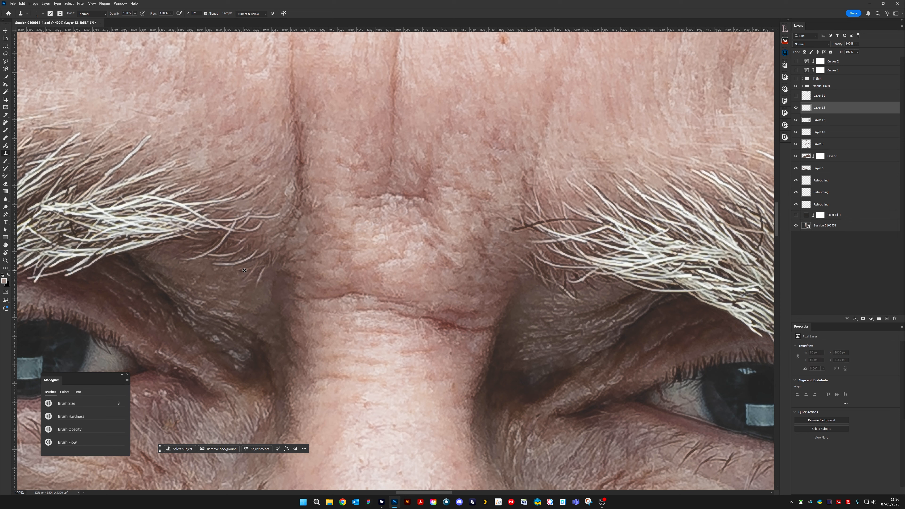
{"action": "key", "text": "bracketleft"}
{"action": "key", "text": "bracketleft"}
{"action": "left_click_drag", "start_coordinate": [245, 266], "coordinate": [241, 271]}
{"action": "left_click_drag", "start_coordinate": [242, 270], "coordinate": [234, 271]}
- Show Layer 11 and compare the image with and without it
{"action": "left_click", "coordinate": [796, 95]}
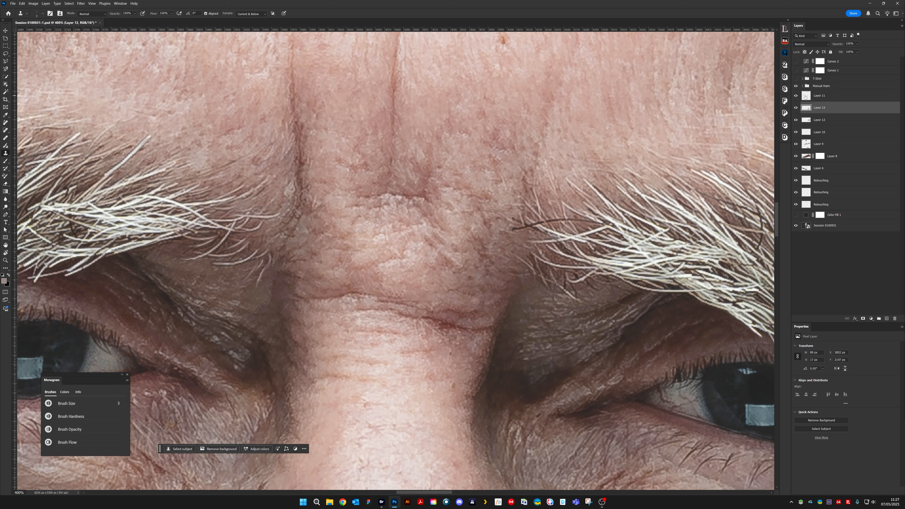
{"action": "left_click", "coordinate": [797, 96]}
{"action": "left_click", "coordinate": [796, 96]}
- Compare with and without Layer 13, and erase parts of Layer 11 around the right eyebrow's inner end with a 15 px Eraser
{"action": "left_click", "coordinate": [5, 183]}
{"action": "key", "text": "bracketright"}
{"action": "key", "text": "bracketright"}
{"action": "key", "text": "bracketright"}
{"action": "key", "text": "bracketright"}
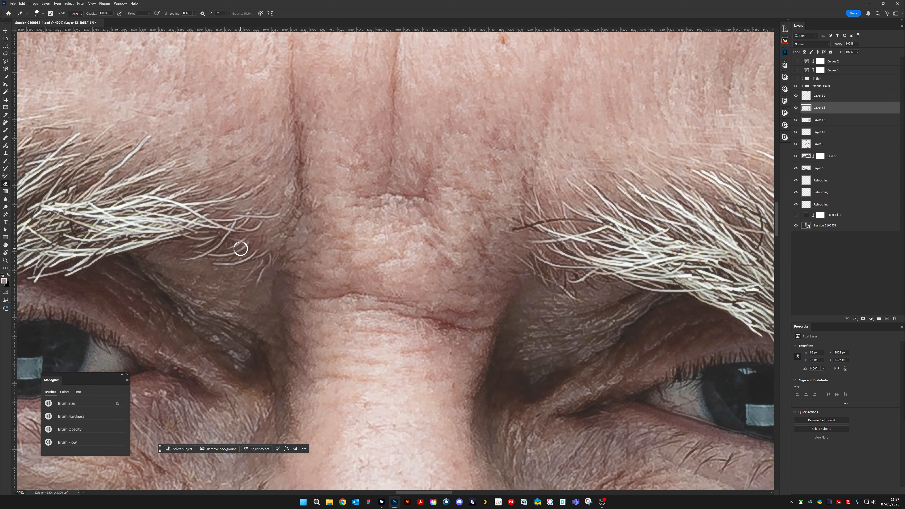
{"action": "left_click", "coordinate": [795, 108]}
{"action": "left_click", "coordinate": [796, 108]}
{"action": "left_click", "coordinate": [806, 95]}
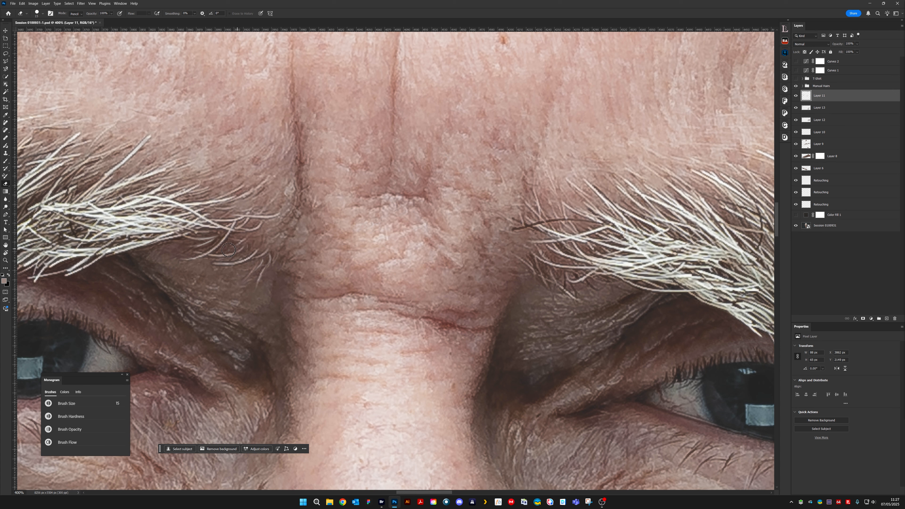
{"action": "left_click_drag", "start_coordinate": [229, 251], "coordinate": [181, 238]}
{"action": "left_click_drag", "start_coordinate": [259, 264], "coordinate": [278, 227]}
- Review the eyebrows at 100% and compare the image with and without Layer 12
{"action": "left_click", "coordinate": [824, 107]}
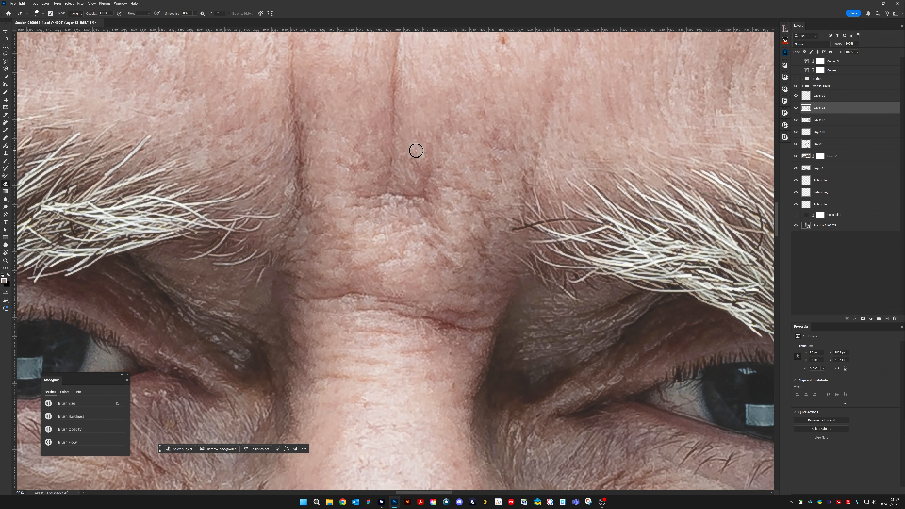
{"action": "key", "text": "ctrl+1"}
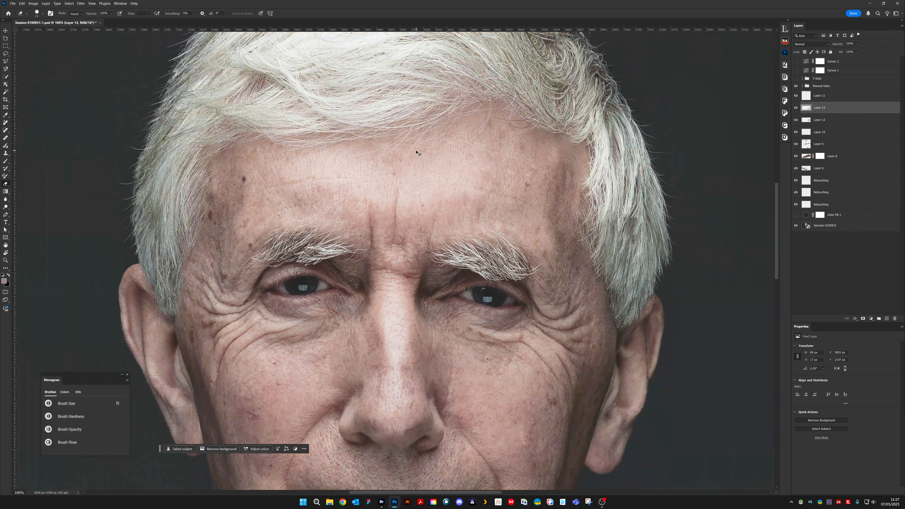
{"action": "scroll", "coordinate": [416, 153], "scroll_direction": "up", "scroll_amount": 4}
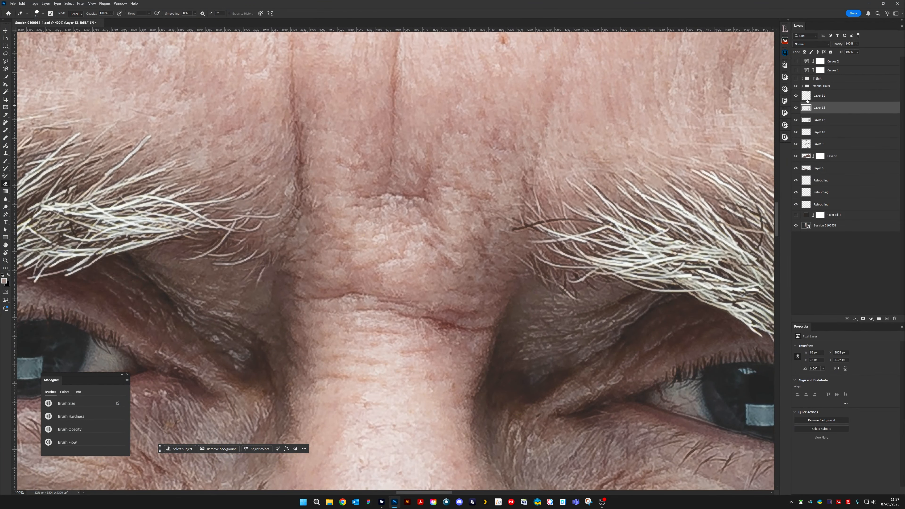
{"action": "key", "text": "alt+bracketright"}
{"action": "left_click", "coordinate": [813, 108]}
{"action": "left_click", "coordinate": [796, 120]}
{"action": "left_click", "coordinate": [796, 120]}
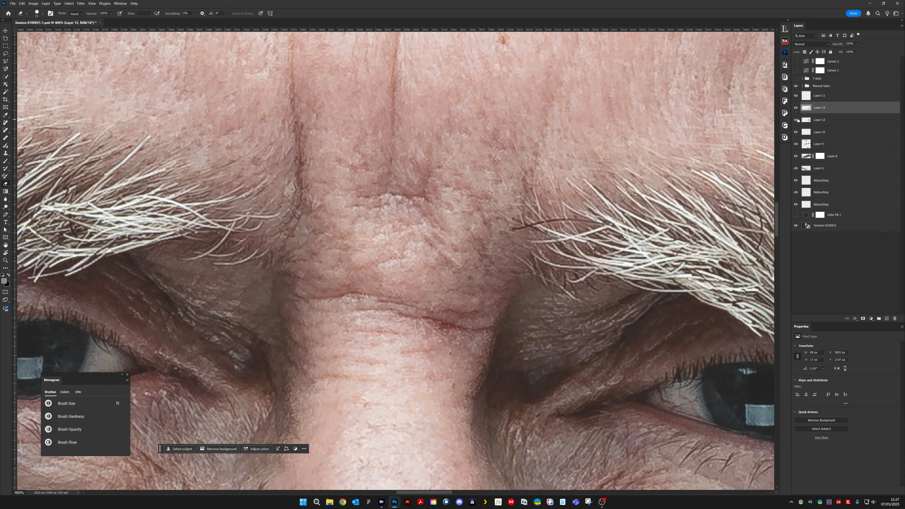
- Soften the cloned strand on Layer 12 below the right eyebrow's inner end with a 9 px Eraser at 20% opacity
{"action": "left_click", "coordinate": [825, 120]}
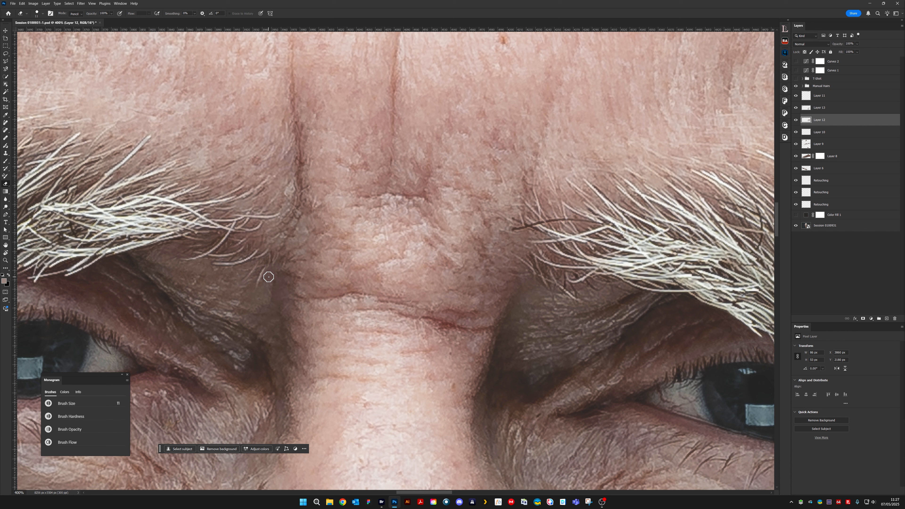
{"action": "key", "text": "2"}
{"action": "key", "text": "bracketleft"}
{"action": "key", "text": "bracketleft"}
{"action": "left_click_drag", "start_coordinate": [264, 269], "coordinate": [259, 298]}
- Merge Layer 11, Layer 13, Layer 12 and Layer 10 into a single layer
{"action": "left_click", "coordinate": [808, 95]}
{"action": "left_click", "coordinate": [808, 122], "text": "shift"}
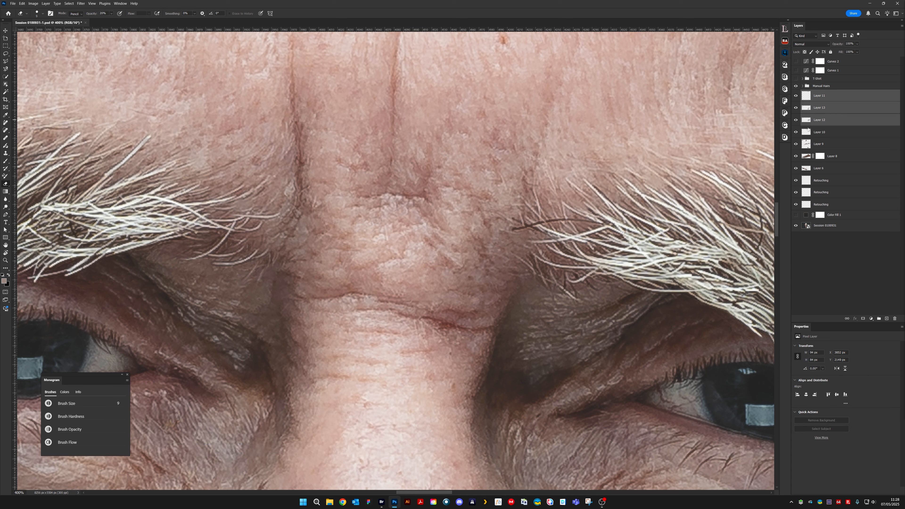
{"action": "left_click", "coordinate": [795, 133]}
{"action": "left_click", "coordinate": [806, 133], "text": "ctrl"}
{"action": "key", "text": "Return"}
{"action": "left_click", "coordinate": [824, 132], "text": "ctrl"}
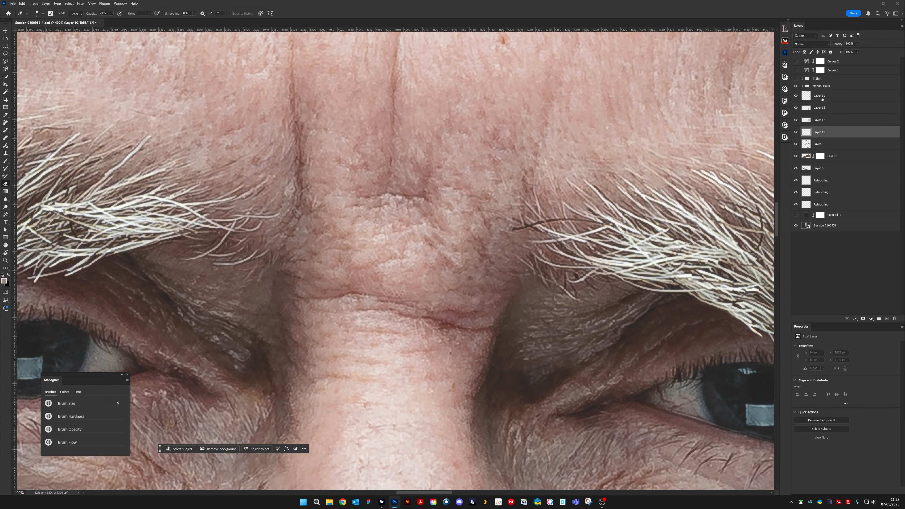
{"action": "left_click", "coordinate": [45, 3]}
{"action": "left_click", "coordinate": [84, 210]}
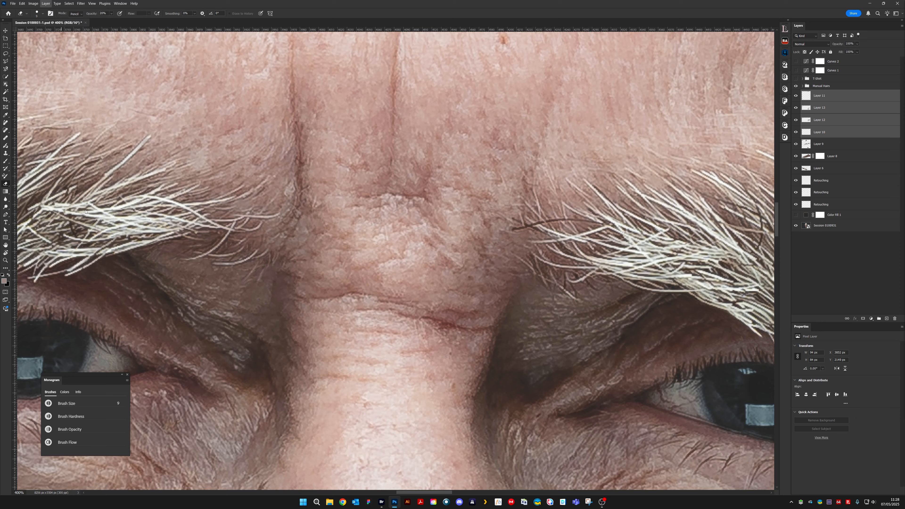
- Examine the rebuilt right eyebrow within the whole face and close up beside the other eyebrow
{"action": "key", "text": "ctrl+minus"}
{"action": "key", "text": "ctrl+minus"}
{"action": "key", "text": "ctrl+minus"}
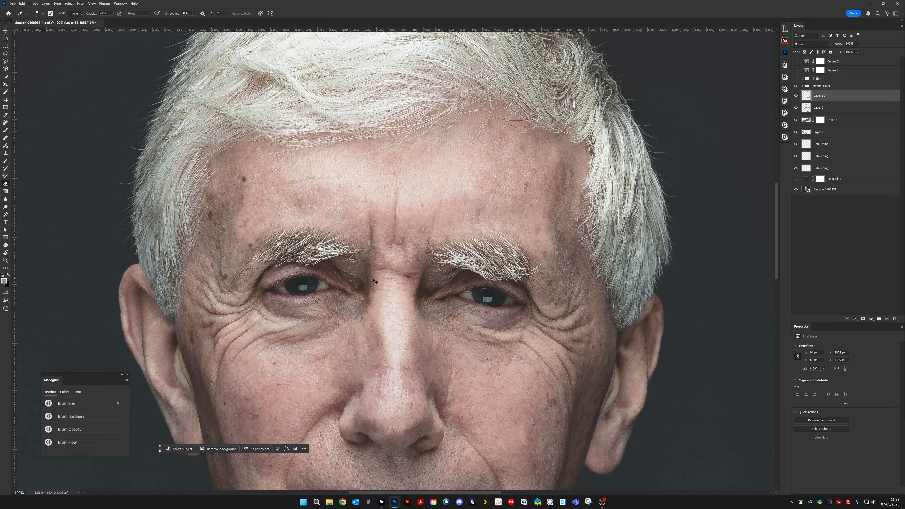
{"action": "scroll", "coordinate": [373, 281], "scroll_direction": "up", "scroll_amount": 2}
{"action": "scroll", "coordinate": [373, 281], "scroll_direction": "down", "scroll_amount": 2}
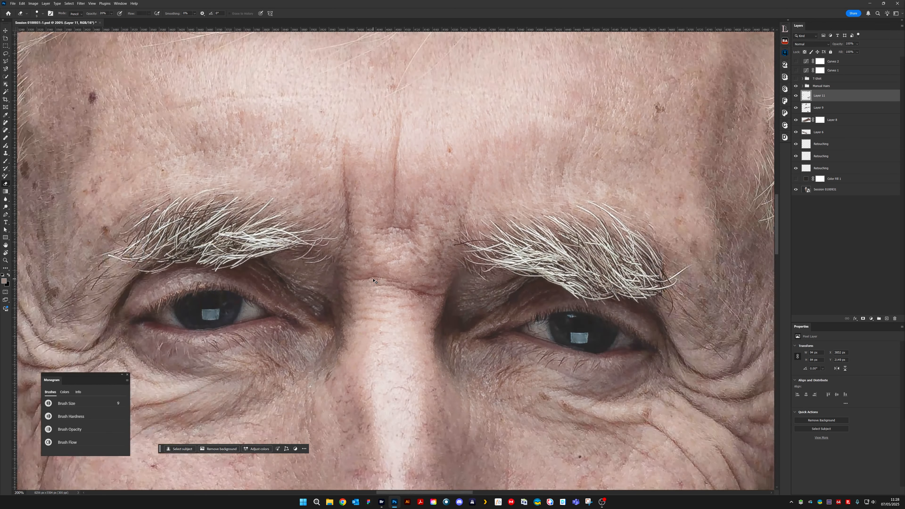
{"action": "left_click_drag", "start_coordinate": [404, 282], "coordinate": [447, 260]}
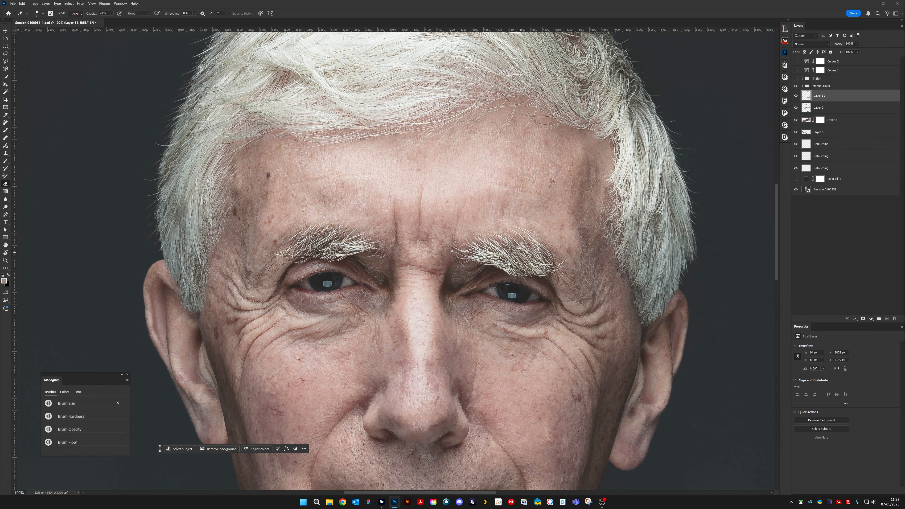
{"action": "key", "text": "ctrl+plus"}
{"action": "key", "text": "ctrl+plus"}
{"action": "key", "text": "ctrl+plus"}
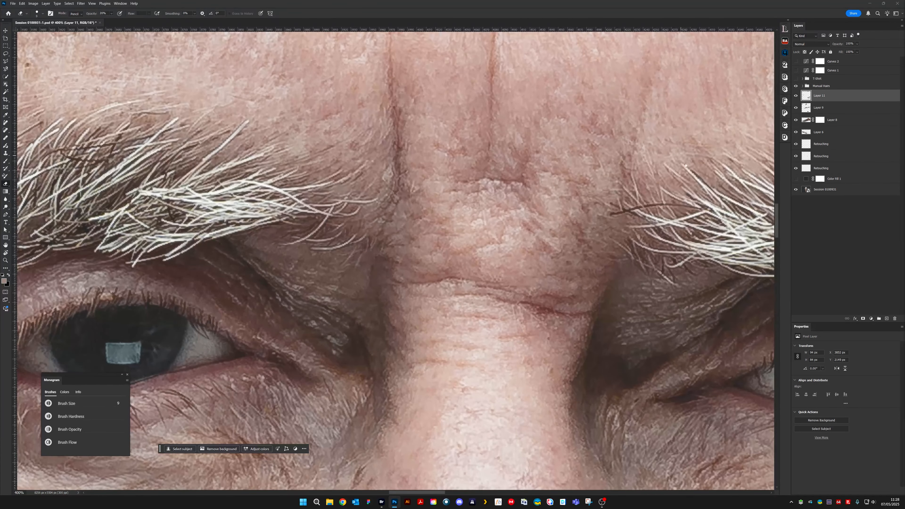
- Add a new layer above Layer 11 and clone out the dark hair protruding from the left eyebrow's inner end at 3 px
{"action": "left_click_drag", "start_coordinate": [565, 198], "coordinate": [404, 242]}
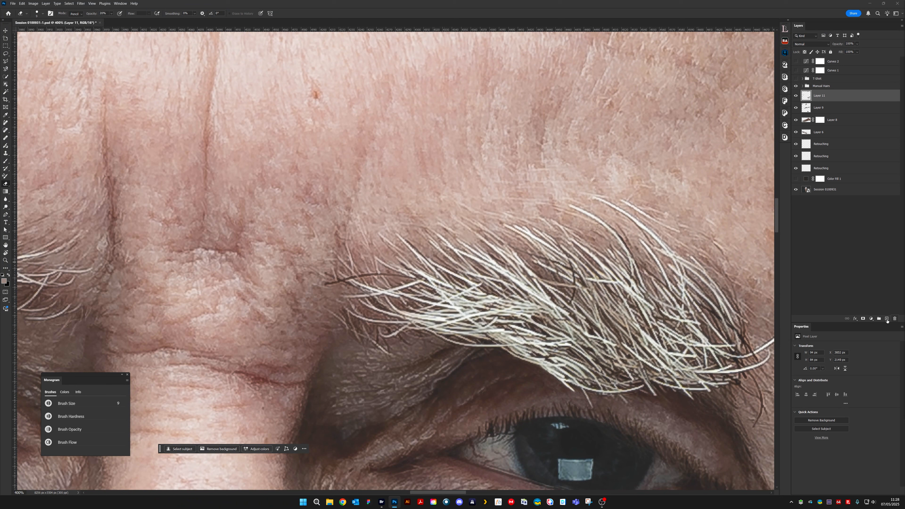
{"action": "left_click", "coordinate": [887, 319]}
{"action": "key", "text": "s"}
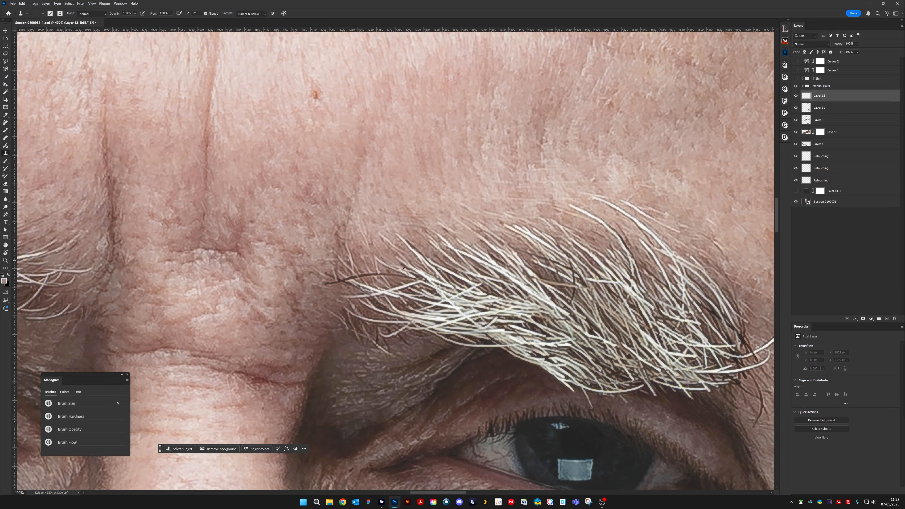
{"action": "left_click", "coordinate": [353, 282], "text": "alt"}
{"action": "left_click", "coordinate": [348, 278]}
{"action": "left_click", "coordinate": [364, 279]}
{"action": "left_click", "coordinate": [371, 274]}
{"action": "left_click", "coordinate": [373, 273]}
{"action": "left_click", "coordinate": [381, 274]}
{"action": "left_click", "coordinate": [392, 276]}
{"action": "left_click", "coordinate": [401, 276]}
{"action": "mouse_move", "coordinate": [344, 279]}
{"action": "left_mouse_down"}
{"action": "mouse_move", "coordinate": [328, 274]}
{"action": "mouse_move", "coordinate": [337, 284]}
{"action": "mouse_move", "coordinate": [326, 285]}
{"action": "left_mouse_up"}
{"action": "left_click", "coordinate": [327, 290], "text": "alt"}
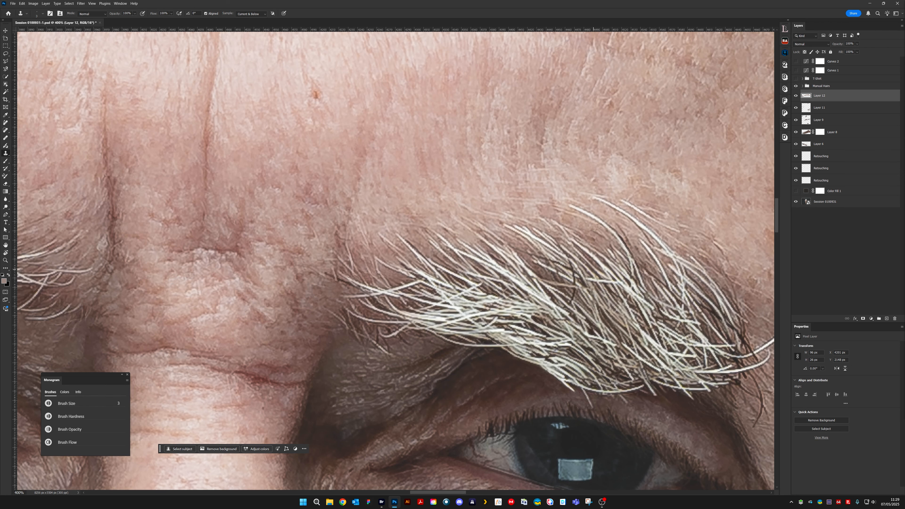
- Clone out a stray hair near the outer tail of the man's right eyebrow
{"action": "left_click_drag", "start_coordinate": [613, 324], "coordinate": [520, 250]}
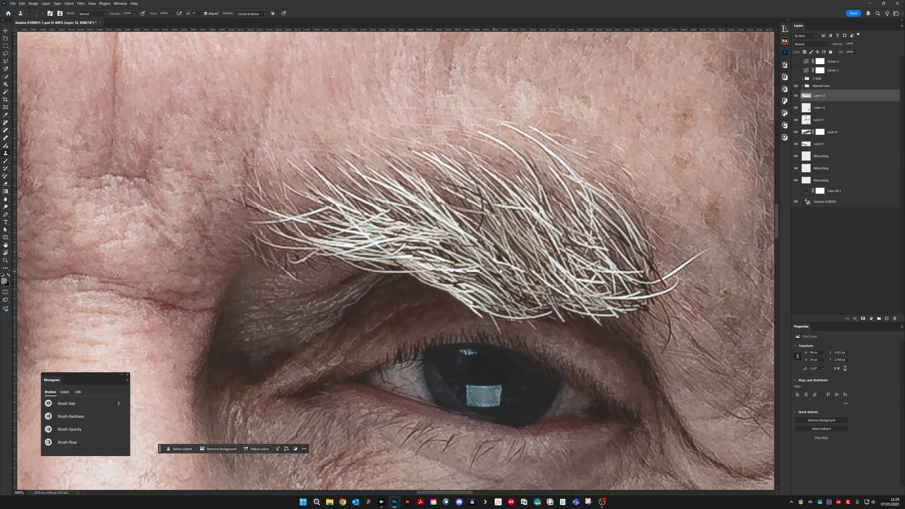
{"action": "mouse_move", "coordinate": [500, 271]}
{"action": "left_mouse_down"}
{"action": "mouse_move", "coordinate": [645, 243]}
{"action": "mouse_move", "coordinate": [665, 221]}
{"action": "left_mouse_up"}
{"action": "left_click_drag", "start_coordinate": [468, 250], "coordinate": [549, 292]}
{"action": "mouse_move", "coordinate": [394, 226]}
{"action": "left_mouse_down"}
{"action": "mouse_move", "coordinate": [459, 302]}
{"action": "mouse_move", "coordinate": [497, 284]}
{"action": "left_mouse_up"}
{"action": "left_click_drag", "start_coordinate": [344, 275], "coordinate": [501, 279]}
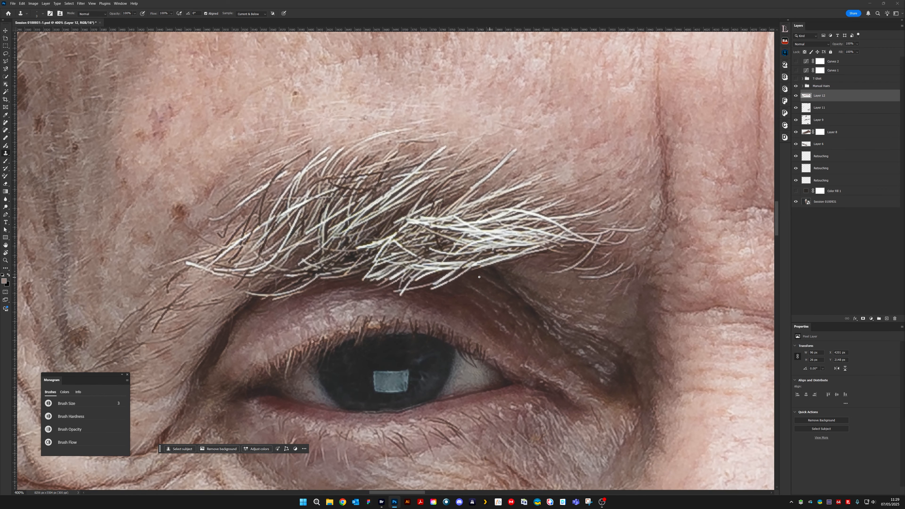
{"action": "mouse_move", "coordinate": [177, 284]}
{"action": "left_mouse_down"}
{"action": "mouse_move", "coordinate": [444, 249]}
{"action": "mouse_move", "coordinate": [434, 259]}
{"action": "left_mouse_up"}
{"action": "left_click", "coordinate": [440, 262], "text": "alt"}
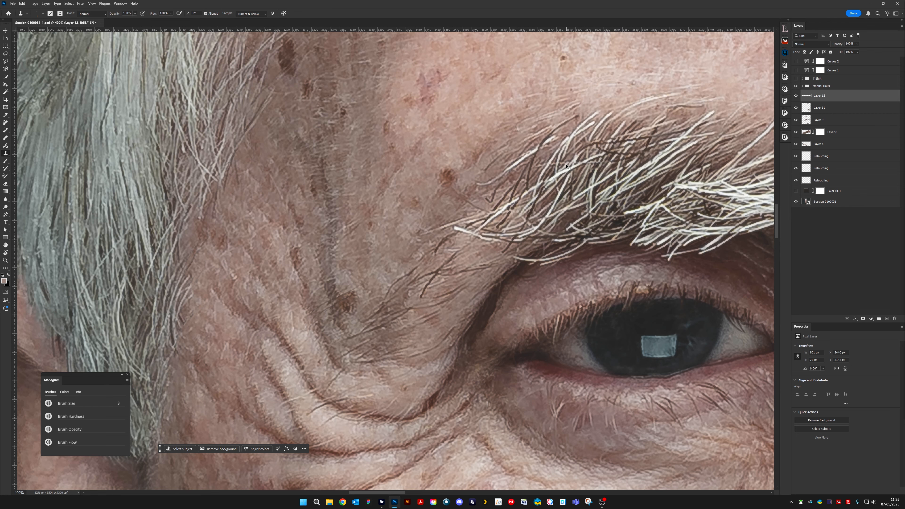
- Check the whole face, then touch up the right eyebrow area with a reduced-opacity 3 px Clone Stamp
{"action": "key", "text": "ctrl+minus"}
{"action": "key", "text": "ctrl+minus"}
{"action": "key", "text": "ctrl+minus"}
{"action": "key", "text": "ctrl+minus"}
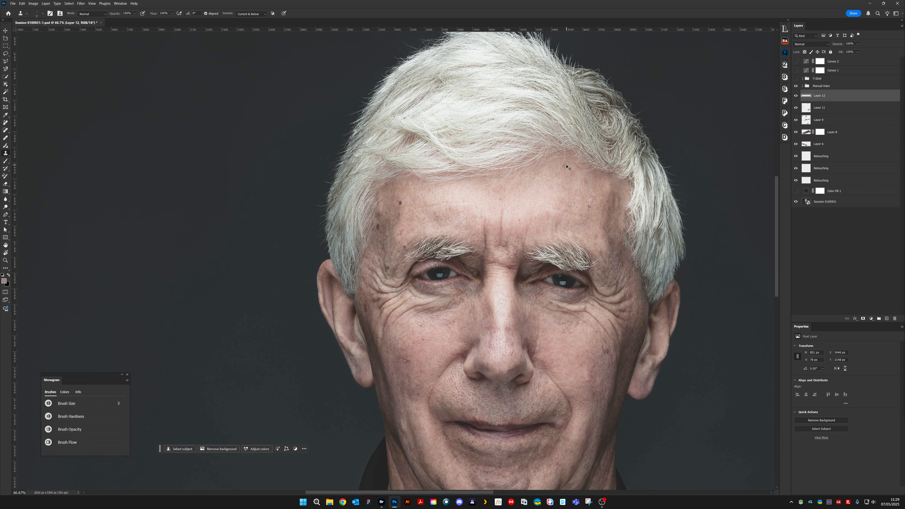
{"action": "key", "text": "ctrl+plus"}
{"action": "key", "text": "ctrl+plus"}
{"action": "key", "text": "ctrl+plus"}
{"action": "key", "text": "ctrl+plus"}
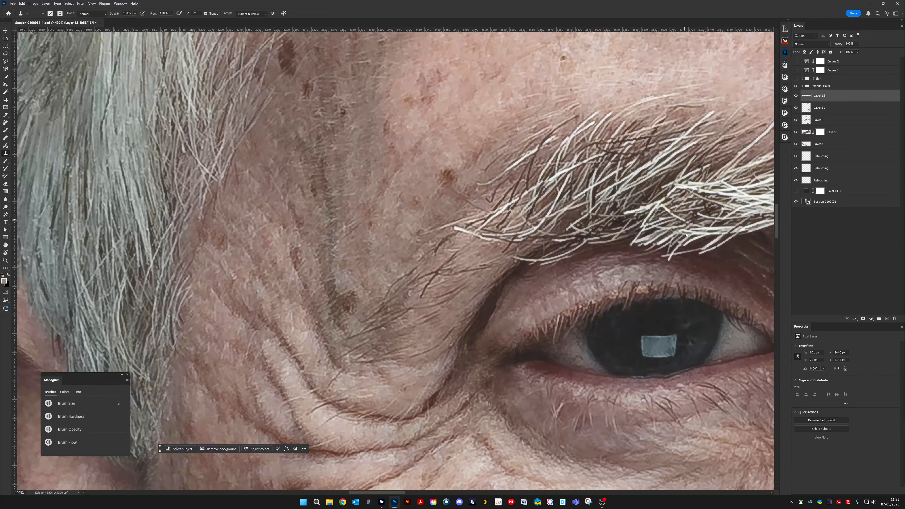
{"action": "left_click_drag", "start_coordinate": [687, 235], "coordinate": [465, 267]}
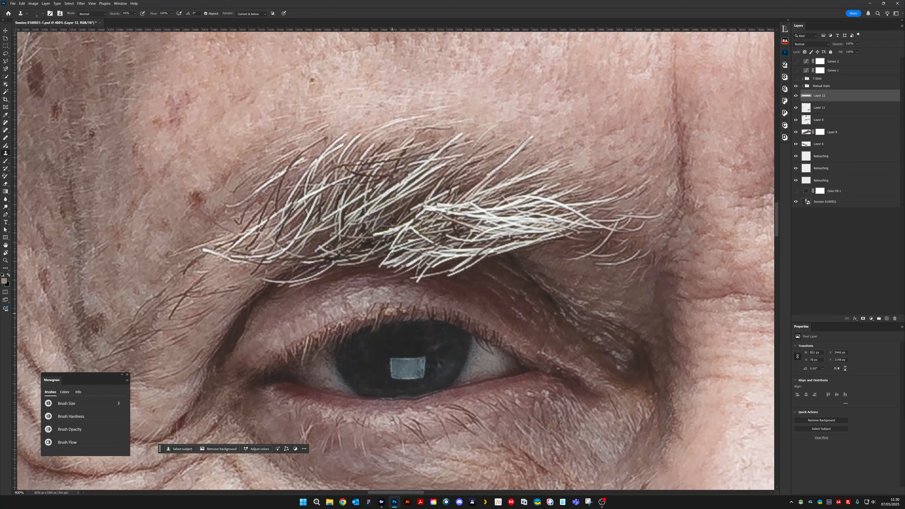
{"action": "key", "text": "6"}
{"action": "scroll", "coordinate": [504, 271], "scroll_direction": "down", "scroll_amount": 3}
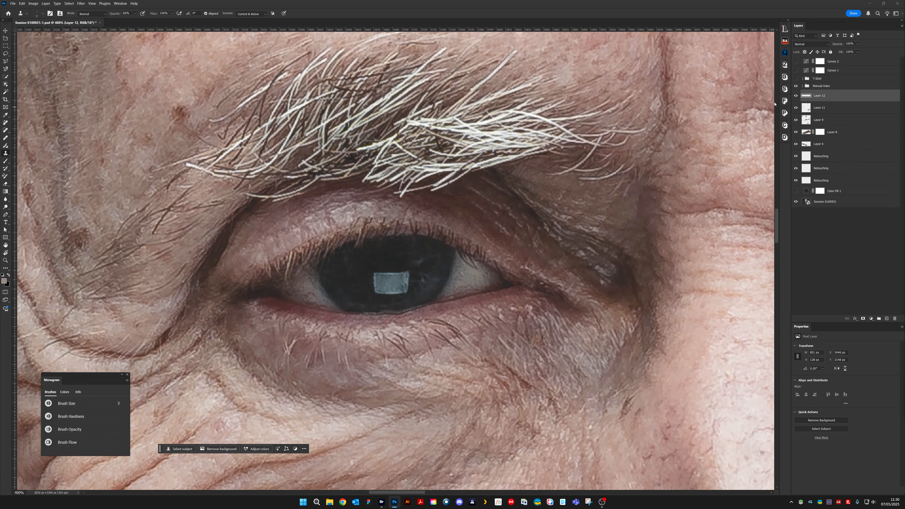
- Compare the image with and without Layer 12
{"action": "left_click", "coordinate": [796, 95]}
{"action": "left_click", "coordinate": [795, 99]}
{"action": "left_click", "coordinate": [795, 98]}
- Touch up the upper lashes above the man's right iris with the Clone Stamp
{"action": "left_click", "coordinate": [404, 221], "text": "alt"}
{"action": "left_click_drag", "start_coordinate": [383, 218], "coordinate": [382, 221]}
{"action": "left_click_drag", "start_coordinate": [518, 249], "coordinate": [425, 244]}
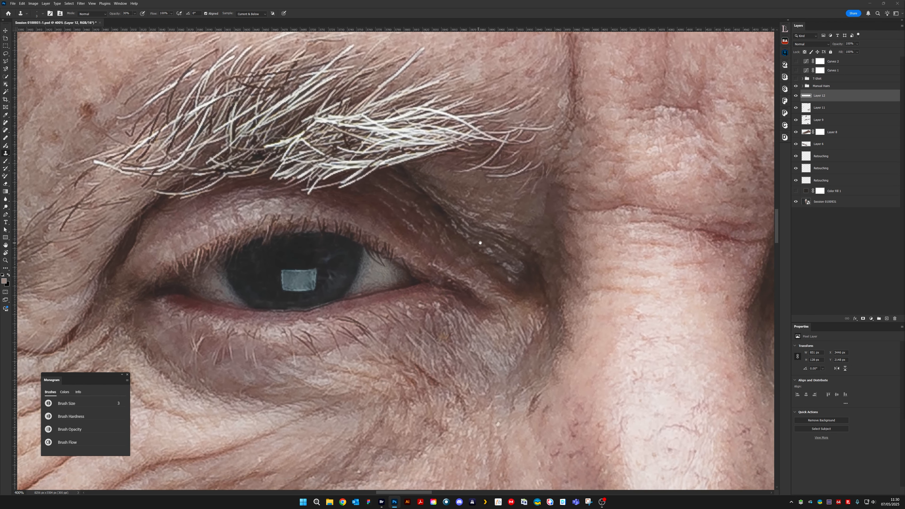
- Retouch the rim of the man's left lower eyelid below the iris with a 4 px Clone Stamp
{"action": "left_click_drag", "start_coordinate": [483, 253], "coordinate": [264, 279]}
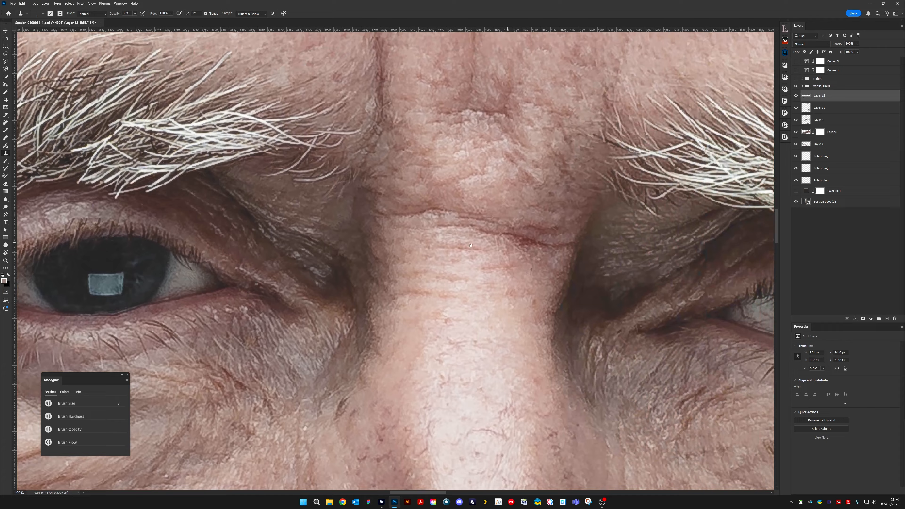
{"action": "mouse_move", "coordinate": [572, 255]}
{"action": "left_mouse_down"}
{"action": "mouse_move", "coordinate": [417, 259]}
{"action": "mouse_move", "coordinate": [410, 246]}
{"action": "mouse_move", "coordinate": [380, 265]}
{"action": "mouse_move", "coordinate": [307, 261]}
{"action": "left_mouse_up"}
{"action": "mouse_move", "coordinate": [380, 253]}
{"action": "left_mouse_down"}
{"action": "mouse_move", "coordinate": [366, 285]}
{"action": "mouse_move", "coordinate": [340, 280]}
{"action": "left_mouse_up"}
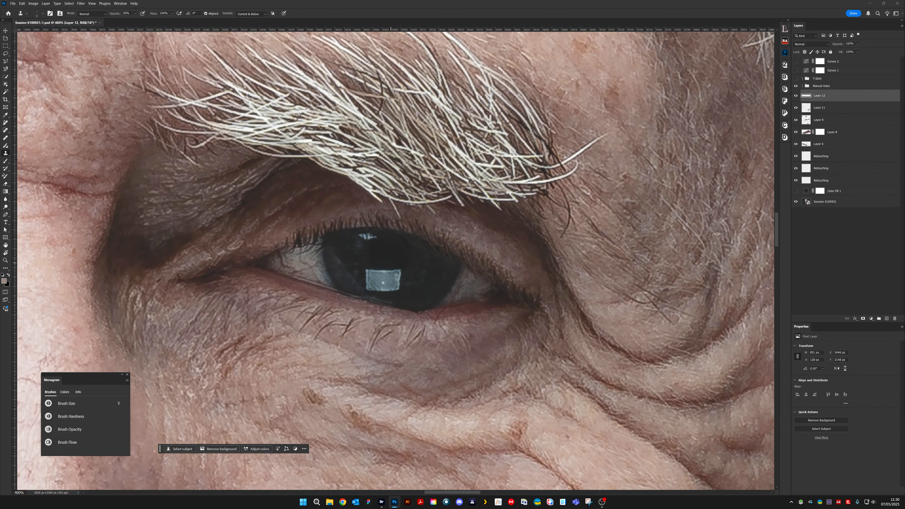
{"action": "key", "text": "bracketright"}
{"action": "left_click_drag", "start_coordinate": [370, 297], "coordinate": [383, 301]}
- Touch up the man's left eye at its inner corner and along the lower eyelid rim with the Clone Stamp
{"action": "left_click_drag", "start_coordinate": [395, 303], "coordinate": [761, 230]}
{"action": "left_click_drag", "start_coordinate": [588, 159], "coordinate": [447, 235]}
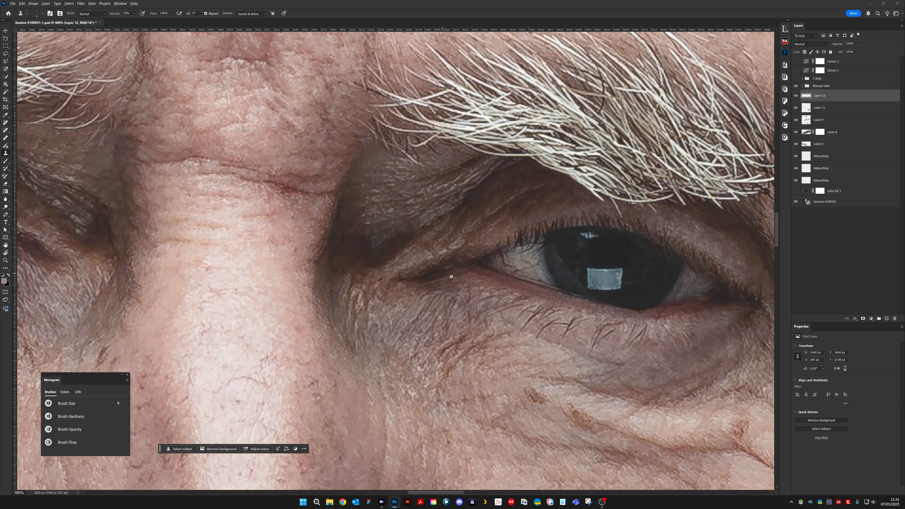
{"action": "left_click_drag", "start_coordinate": [426, 282], "coordinate": [424, 284]}
{"action": "mouse_move", "coordinate": [657, 284]}
{"action": "left_mouse_down"}
{"action": "mouse_move", "coordinate": [511, 274]}
{"action": "mouse_move", "coordinate": [471, 239]}
{"action": "mouse_move", "coordinate": [475, 272]}
{"action": "left_mouse_up"}
{"action": "left_click", "coordinate": [475, 267], "text": "alt"}
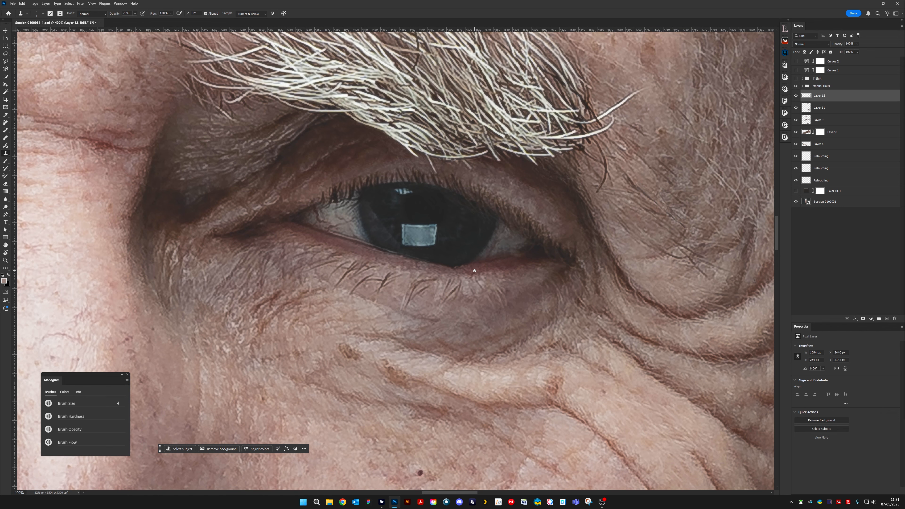
- Touch up the lower eyelid rim below the man's right iris with a 3 px Clone Stamp
{"action": "mouse_move", "coordinate": [309, 287]}
{"action": "left_mouse_down"}
{"action": "mouse_move", "coordinate": [338, 344]}
{"action": "mouse_move", "coordinate": [315, 329]}
{"action": "mouse_move", "coordinate": [618, 273]}
{"action": "mouse_move", "coordinate": [666, 287]}
{"action": "left_mouse_up"}
{"action": "mouse_move", "coordinate": [371, 246]}
{"action": "left_mouse_down"}
{"action": "mouse_move", "coordinate": [383, 274]}
{"action": "mouse_move", "coordinate": [380, 254]}
{"action": "mouse_move", "coordinate": [413, 256]}
{"action": "left_mouse_up"}
{"action": "key", "text": "bracketleft"}
{"action": "left_click", "coordinate": [402, 256], "text": "alt"}
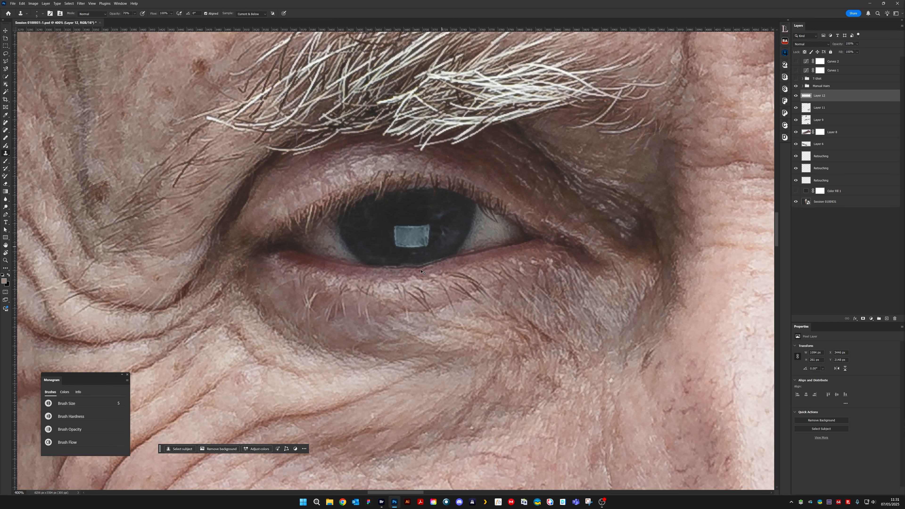
- Touch up the lower eyelid rim of the man's right eye, from below the iris to the outer corner, with a 5 px Clone Stamp
{"action": "left_click_drag", "start_coordinate": [415, 260], "coordinate": [385, 260]}
{"action": "left_click_drag", "start_coordinate": [317, 254], "coordinate": [269, 256]}
{"action": "mouse_move", "coordinate": [345, 261]}
{"action": "left_mouse_down"}
{"action": "mouse_move", "coordinate": [313, 252]}
{"action": "mouse_move", "coordinate": [297, 286]}
{"action": "left_mouse_up"}
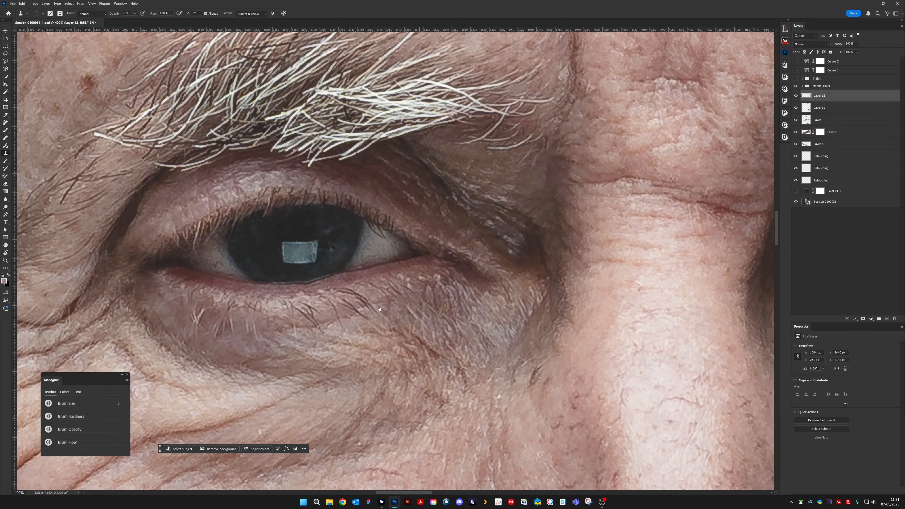
- Inspect the retouched right eye, the whole portrait, the forehead and the hair outline for remaining flaws
{"action": "mouse_move", "coordinate": [380, 309]}
{"action": "left_mouse_down"}
{"action": "mouse_move", "coordinate": [484, 247]}
{"action": "mouse_move", "coordinate": [525, 235]}
{"action": "left_mouse_up"}
{"action": "left_click_drag", "start_coordinate": [404, 281], "coordinate": [422, 250]}
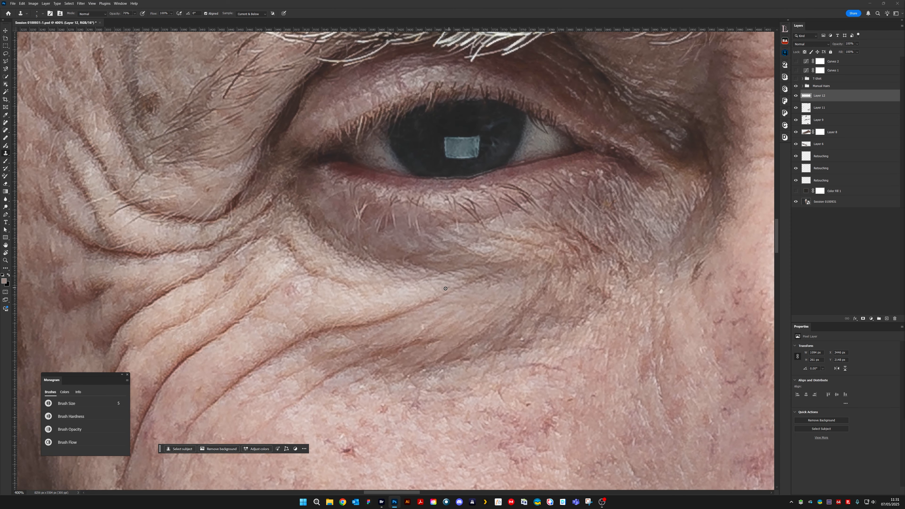
{"action": "left_click_drag", "start_coordinate": [404, 309], "coordinate": [452, 360]}
{"action": "left_click_drag", "start_coordinate": [533, 235], "coordinate": [474, 287]}
{"action": "key", "text": "ctrl+minus"}
{"action": "key", "text": "ctrl+minus"}
{"action": "key", "text": "ctrl+minus"}
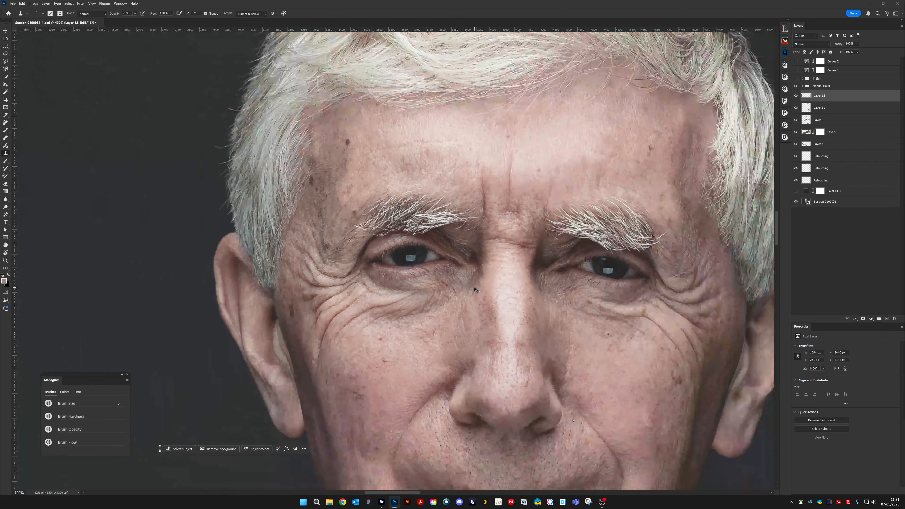
{"action": "key", "text": "ctrl+minus"}
{"action": "key", "text": "ctrl+minus"}
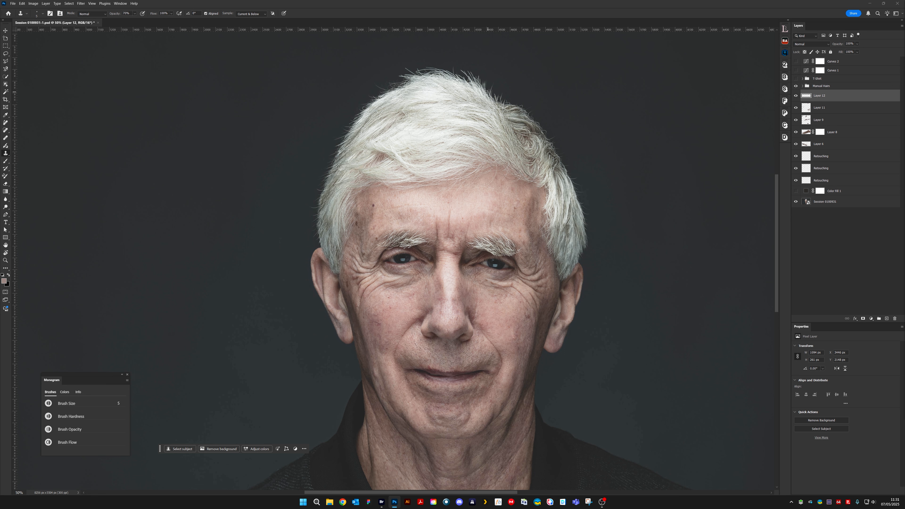
{"action": "left_click_drag", "start_coordinate": [452, 111], "coordinate": [421, 162]}
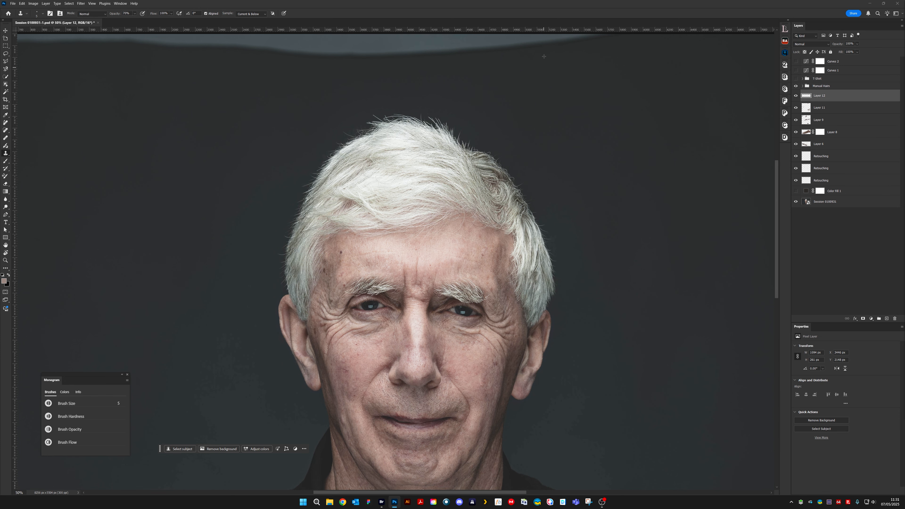
{"action": "key", "text": "ctrl+minus"}
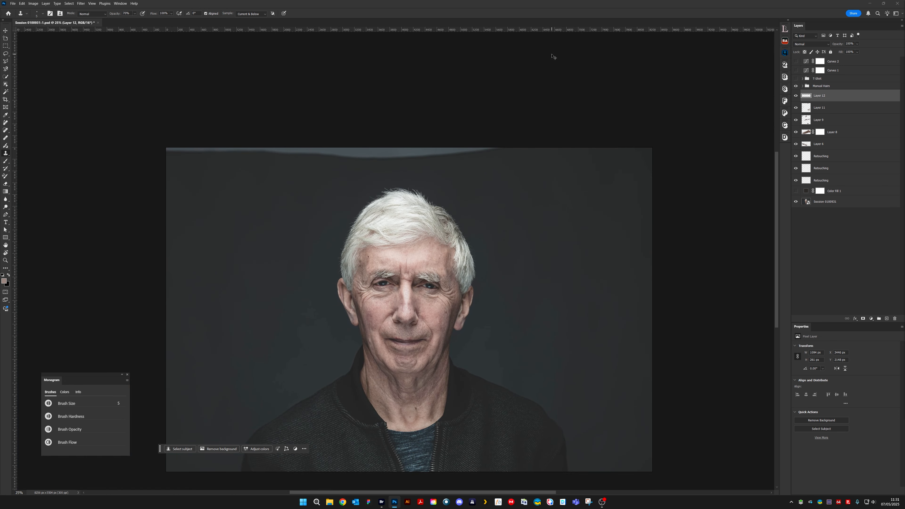
{"action": "key", "text": "ctrl+plus"}
{"action": "key", "text": "ctrl+plus"}
{"action": "key", "text": "ctrl+plus"}
{"action": "key", "text": "ctrl+plus"}
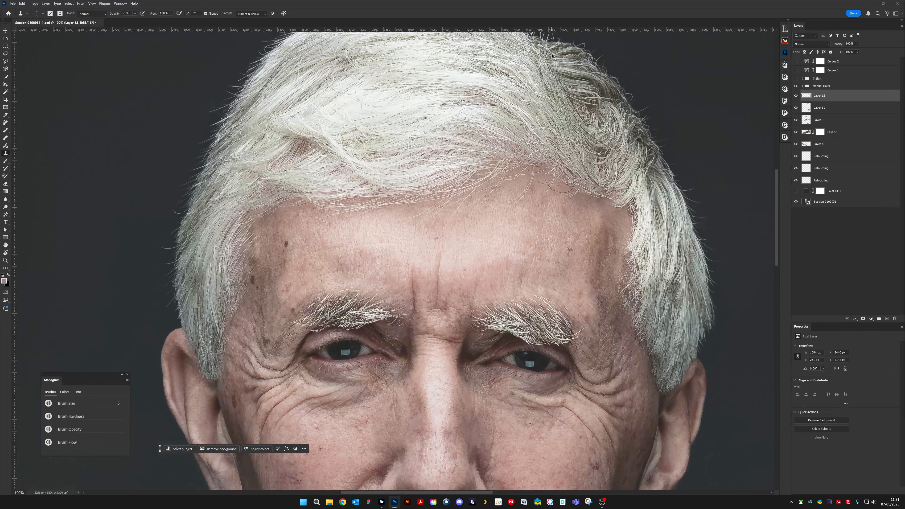
{"action": "key", "text": "ctrl+plus"}
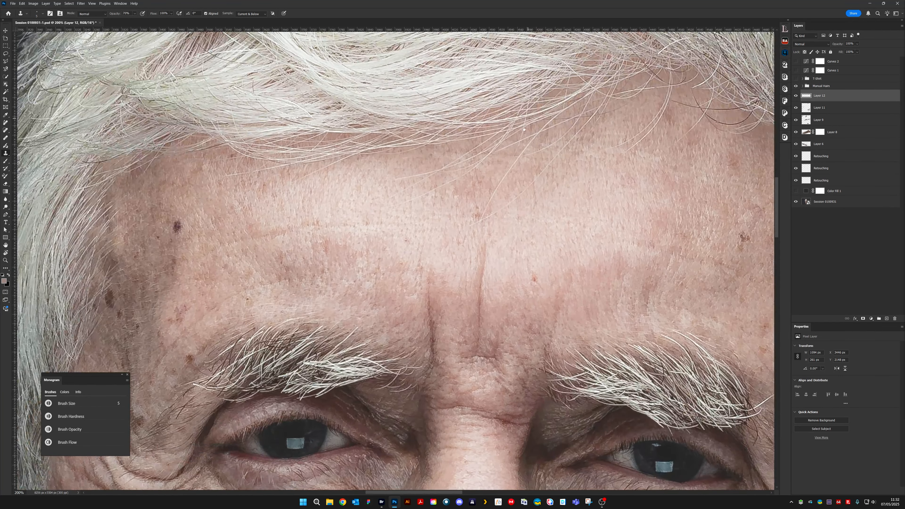
{"action": "left_click_drag", "start_coordinate": [554, 57], "coordinate": [460, 306]}
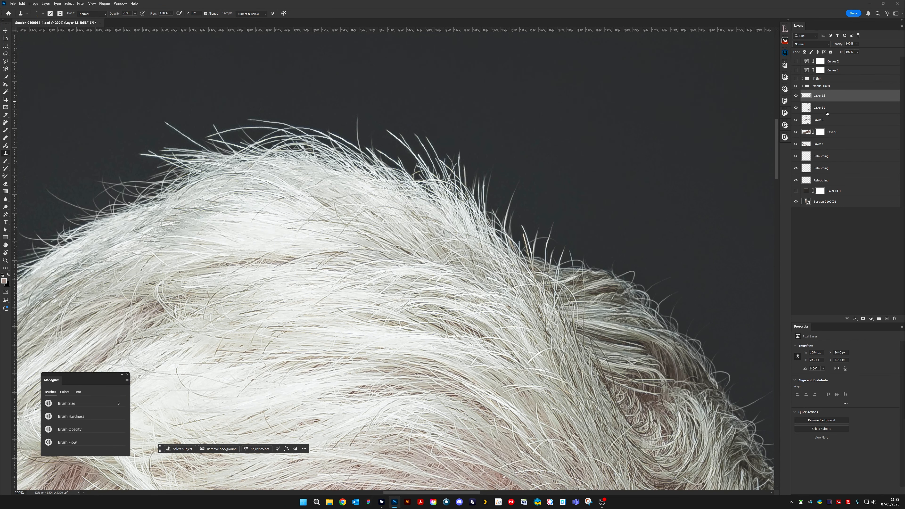
- View the retouching layers alone over the dark Color Fill 1 layer and check what Layer 11 contributes
{"action": "left_click_drag", "start_coordinate": [563, 248], "coordinate": [472, 171]}
{"action": "key", "text": "ctrl+minus"}
{"action": "key", "text": "ctrl+minus"}
{"action": "key", "text": "ctrl+minus"}
{"action": "key", "text": "ctrl+minus"}
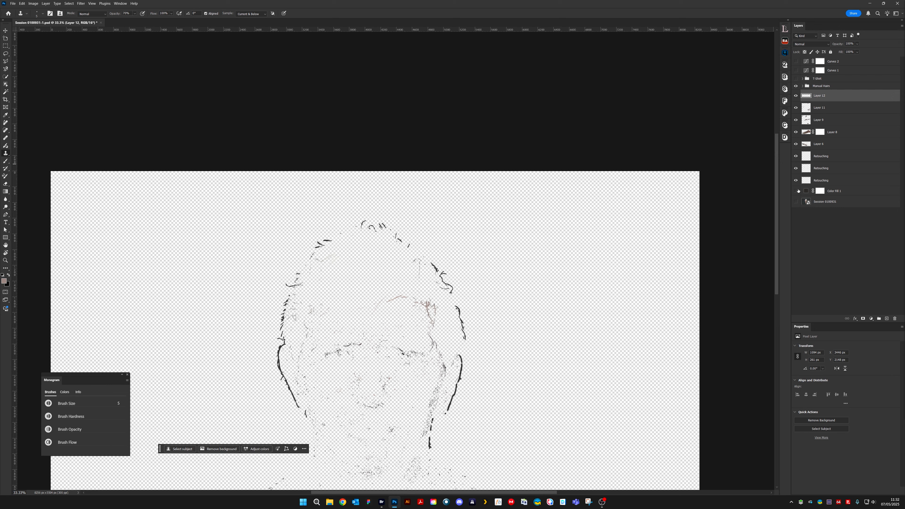
{"action": "left_click", "coordinate": [796, 191]}
{"action": "left_click_drag", "start_coordinate": [435, 332], "coordinate": [452, 217]}
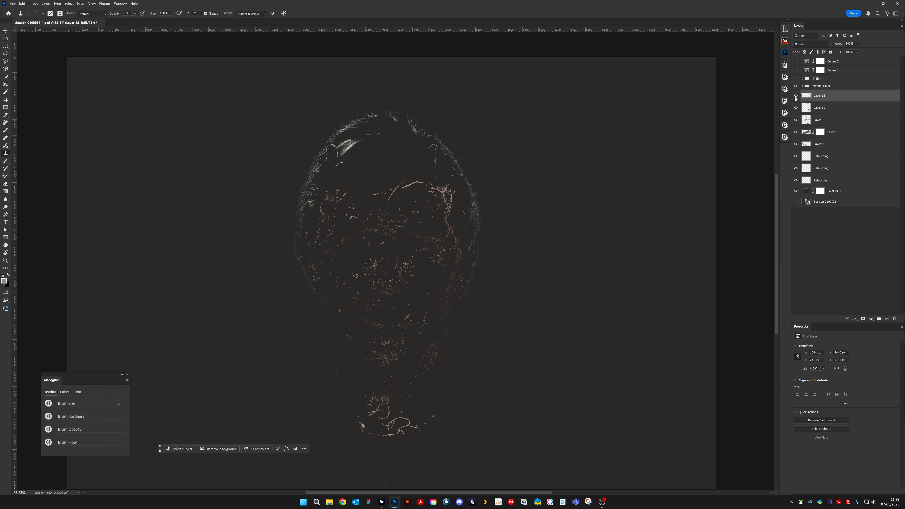
{"action": "left_click", "coordinate": [796, 109]}
{"action": "left_click", "coordinate": [796, 109]}
{"action": "left_click", "coordinate": [807, 119], "text": "ctrl"}
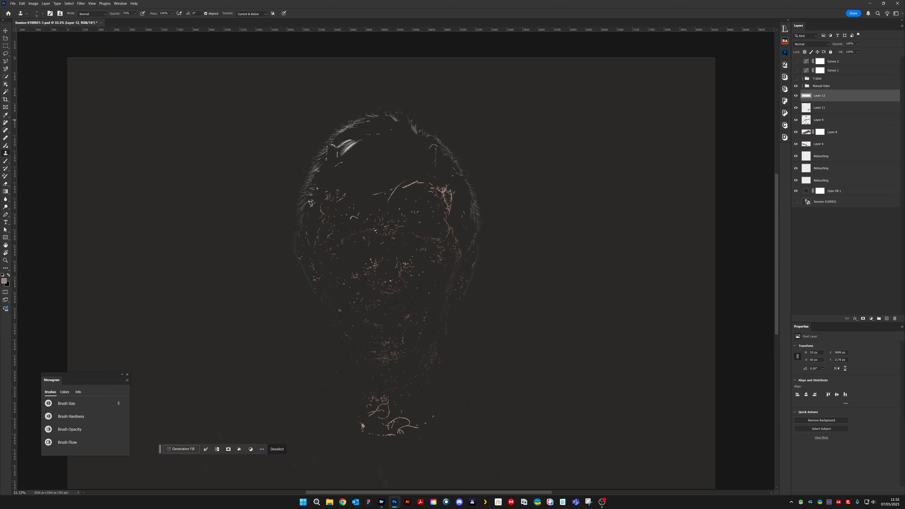
{"action": "key", "text": "ctrl+d"}
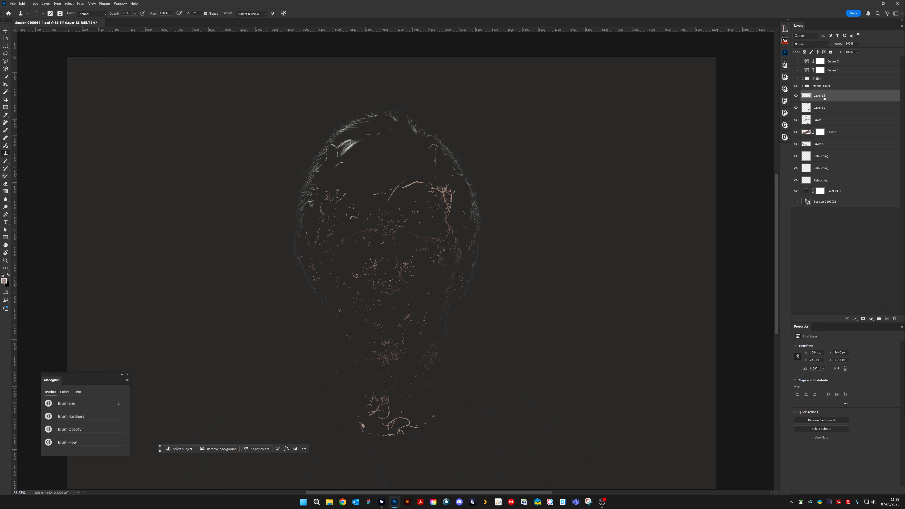
- Merge the five layers from Layer 12 down to the one above the Retouching layers and rename the result Eyes
{"action": "left_click", "coordinate": [832, 143], "text": "shift"}
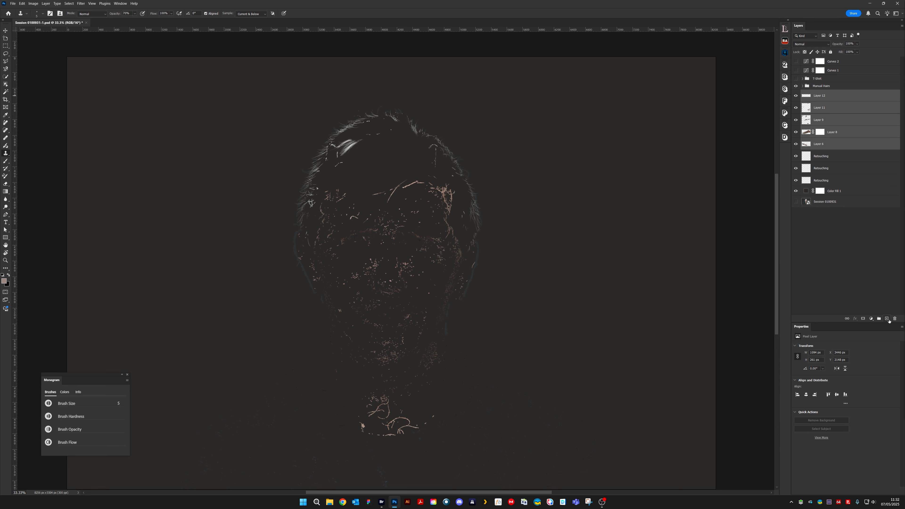
{"action": "left_click", "coordinate": [45, 4]}
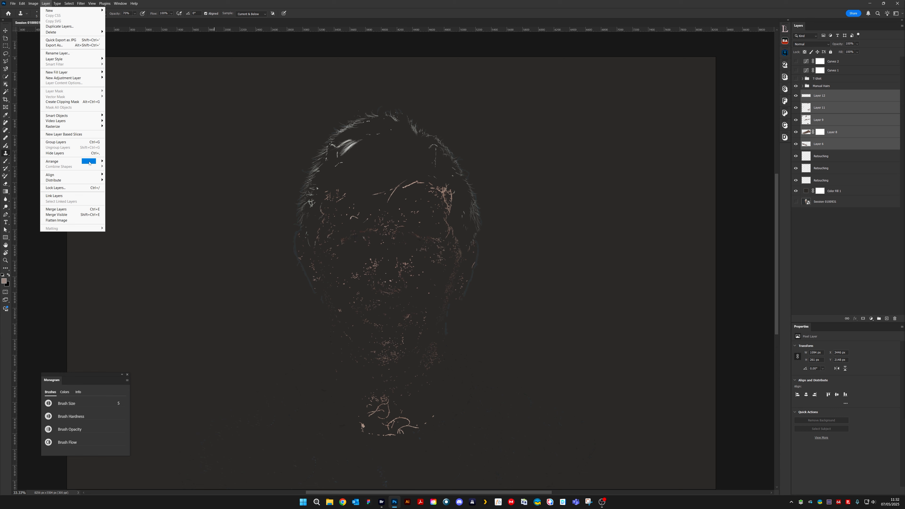
{"action": "left_click", "coordinate": [82, 210]}
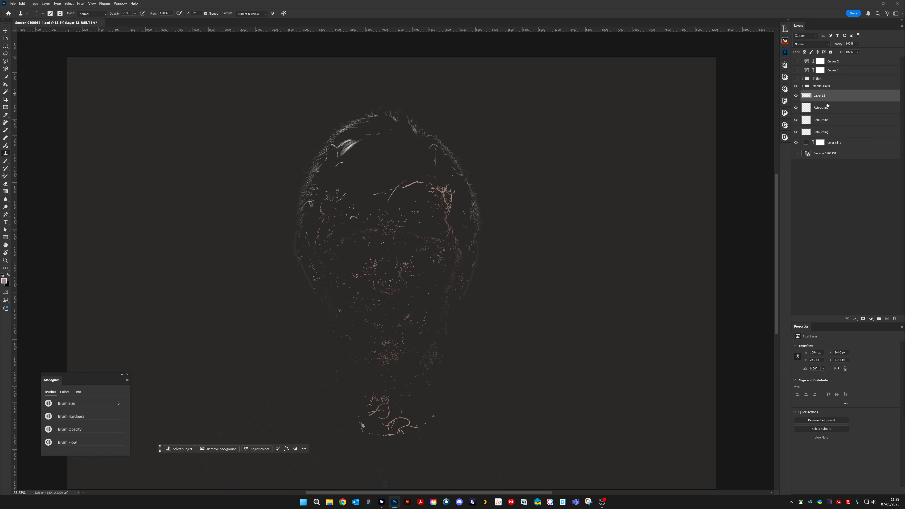
{"action": "double_click", "coordinate": [818, 97]}
{"action": "type", "text": "Eyes"}
{"action": "key", "text": "Return"}
- Hide the Color Fill 1 layer and show the original portrait layer again
{"action": "key", "text": "ctrl+1"}
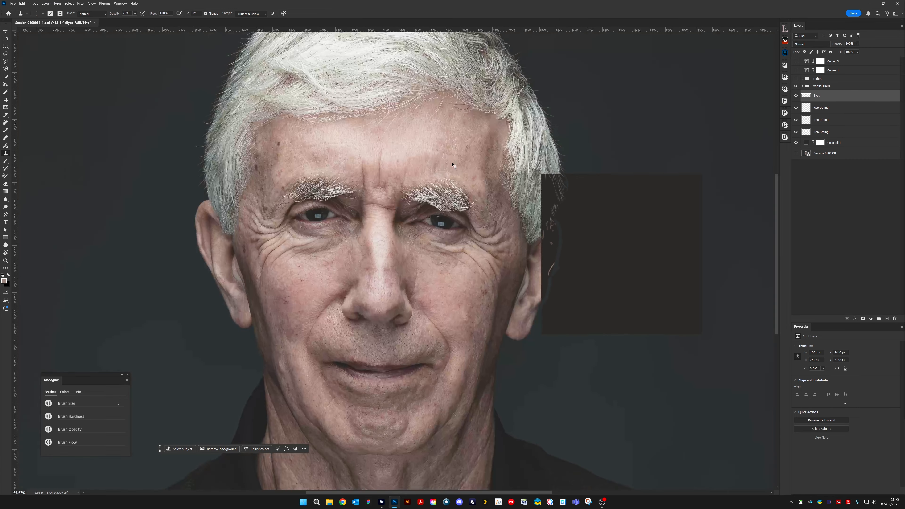
{"action": "left_click", "coordinate": [796, 143]}
{"action": "left_click", "coordinate": [795, 154]}
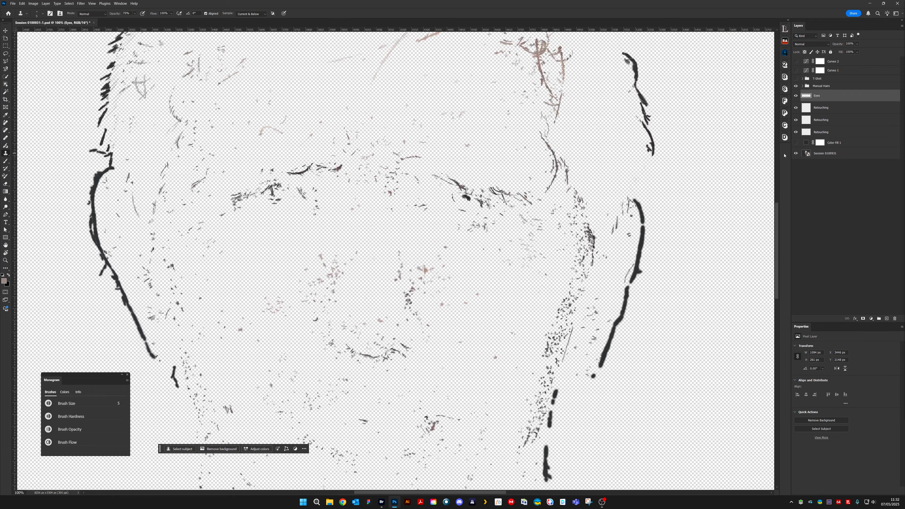
- Add a new empty layer directly above the topmost Retouching layer for work on the hair at the crown
{"action": "scroll", "coordinate": [382, 253], "scroll_direction": "up", "scroll_amount": 10}
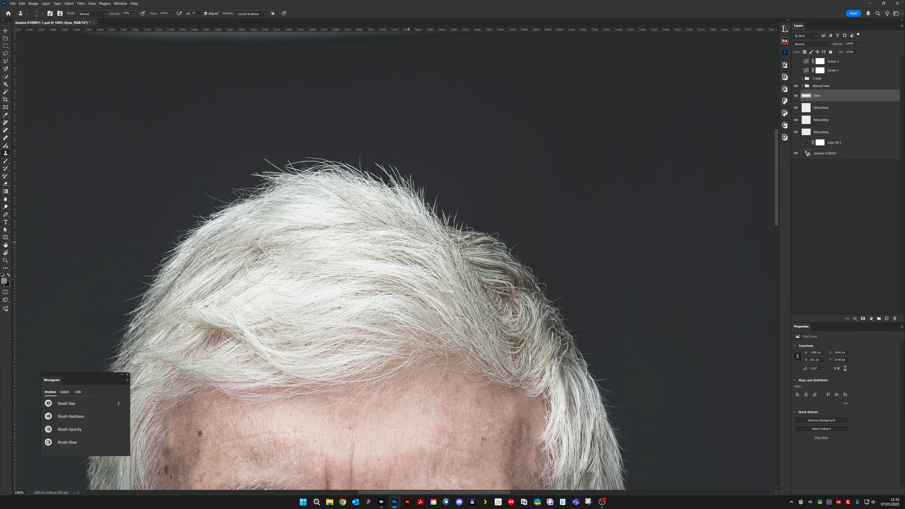
{"action": "key", "text": "ctrl+plus"}
{"action": "key", "text": "ctrl+plus"}
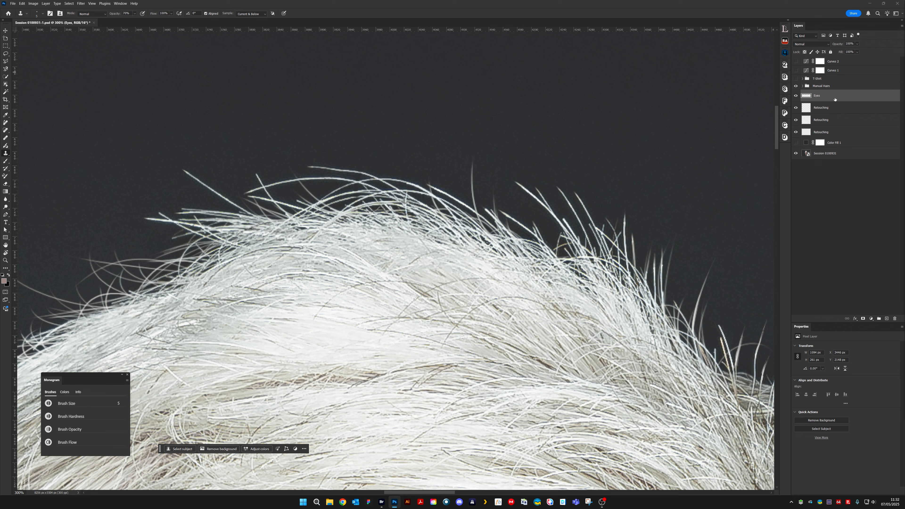
{"action": "left_click", "coordinate": [832, 109]}
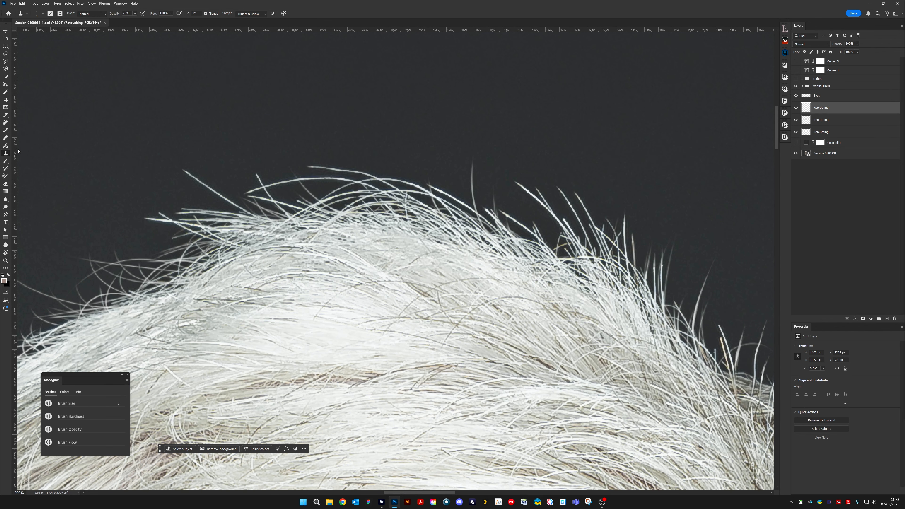
{"action": "left_click", "coordinate": [886, 318]}
{"action": "key", "text": "ctrl+plus"}
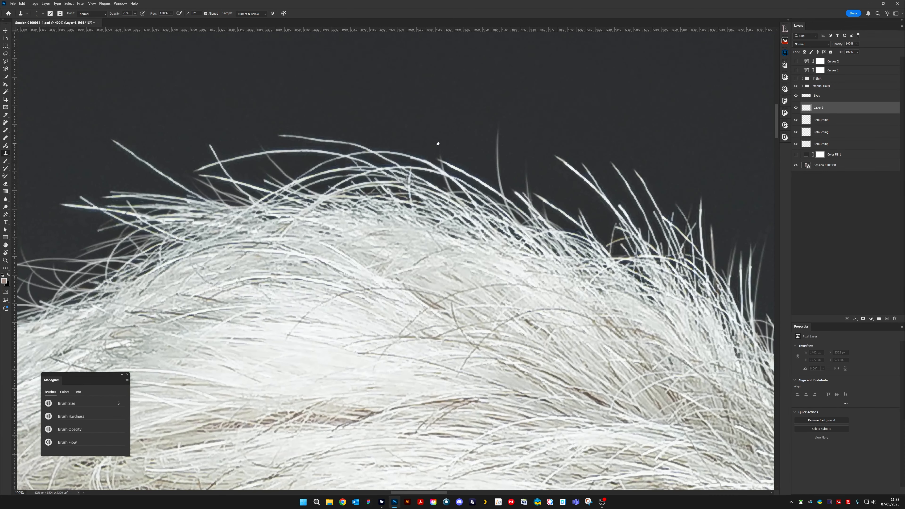
- Clone out the highest long stray hair above the crown with the Clone Stamp at 100% opacity
{"action": "left_click_drag", "start_coordinate": [439, 143], "coordinate": [479, 200]}
{"action": "key", "text": "bracketright"}
{"action": "key", "text": "bracketright"}
{"action": "key", "text": "bracketright"}
{"action": "key", "text": "bracketright"}
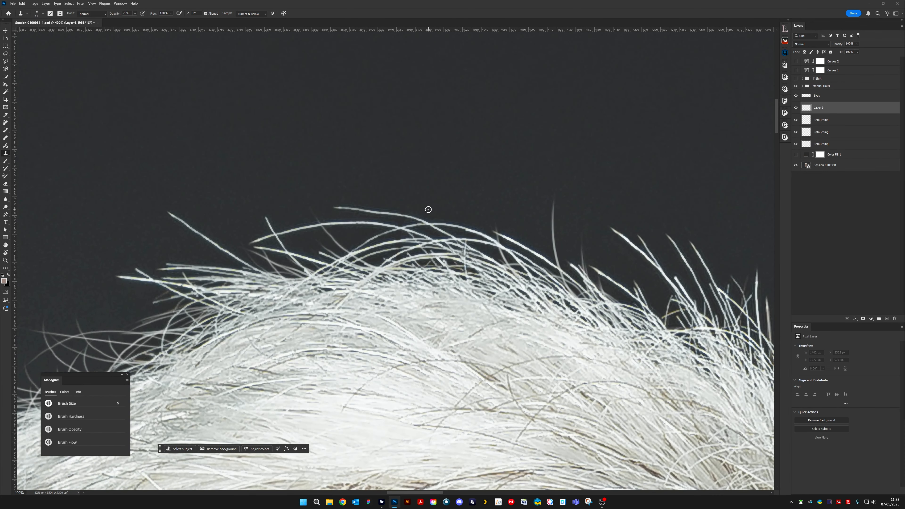
{"action": "key", "text": "bracketleft"}
{"action": "key", "text": "bracketleft"}
{"action": "key", "text": "bracketleft"}
{"action": "key", "text": "0"}
{"action": "mouse_move", "coordinate": [433, 219]}
{"action": "left_mouse_down"}
{"action": "mouse_move", "coordinate": [365, 208]}
{"action": "mouse_move", "coordinate": [378, 211]}
{"action": "mouse_move", "coordinate": [421, 164]}
{"action": "mouse_move", "coordinate": [394, 224]}
{"action": "mouse_move", "coordinate": [369, 224]}
{"action": "mouse_move", "coordinate": [381, 217]}
{"action": "mouse_move", "coordinate": [348, 199]}
{"action": "mouse_move", "coordinate": [336, 205]}
{"action": "mouse_move", "coordinate": [355, 218]}
{"action": "left_mouse_up"}
{"action": "left_click", "coordinate": [401, 208], "text": "alt"}
{"action": "key", "text": "bracketright"}
{"action": "key", "text": "bracketright"}
{"action": "key", "text": "bracketright"}
{"action": "key", "text": "bracketright"}
{"action": "key", "text": "bracketright"}
{"action": "left_click", "coordinate": [360, 194], "text": "alt"}
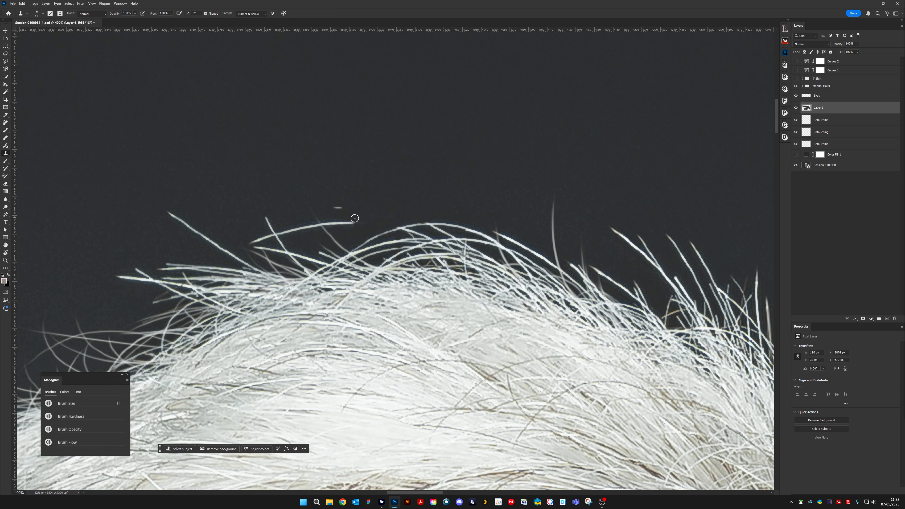
- Clone out the leftover tip of the stray hair and move the new layer above the Manual Hairs group
{"action": "left_click", "coordinate": [351, 200], "text": "alt"}
{"action": "left_click", "coordinate": [332, 207]}
{"action": "left_click", "coordinate": [13, 4]}
{"action": "left_click", "coordinate": [360, 201]}
{"action": "left_click_drag", "start_coordinate": [827, 108], "coordinate": [823, 84]}
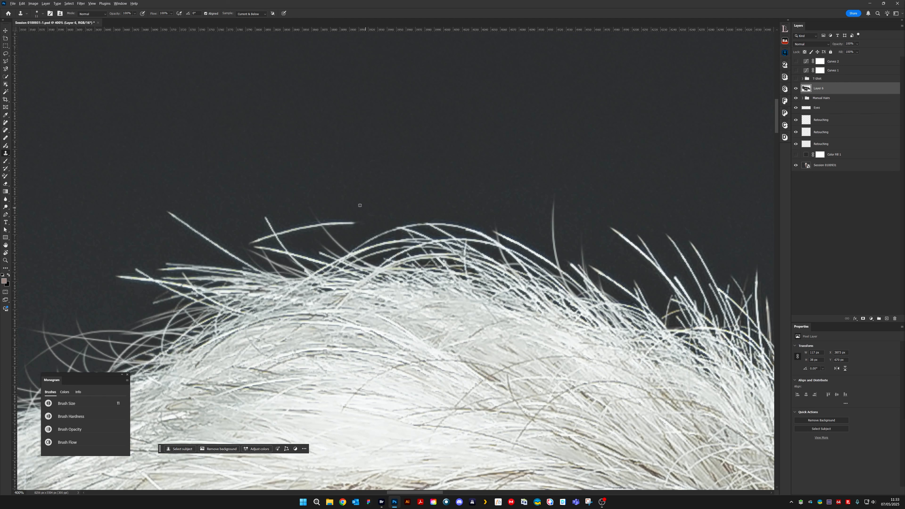
- Clone out most of the long curved stray hair on the left side of the crown, including its detached tip
{"action": "left_click_drag", "start_coordinate": [356, 226], "coordinate": [328, 221]}
{"action": "left_click", "coordinate": [290, 216], "text": "alt"}
{"action": "left_click_drag", "start_coordinate": [295, 230], "coordinate": [312, 227]}
{"action": "key", "text": "ctrl+plus"}
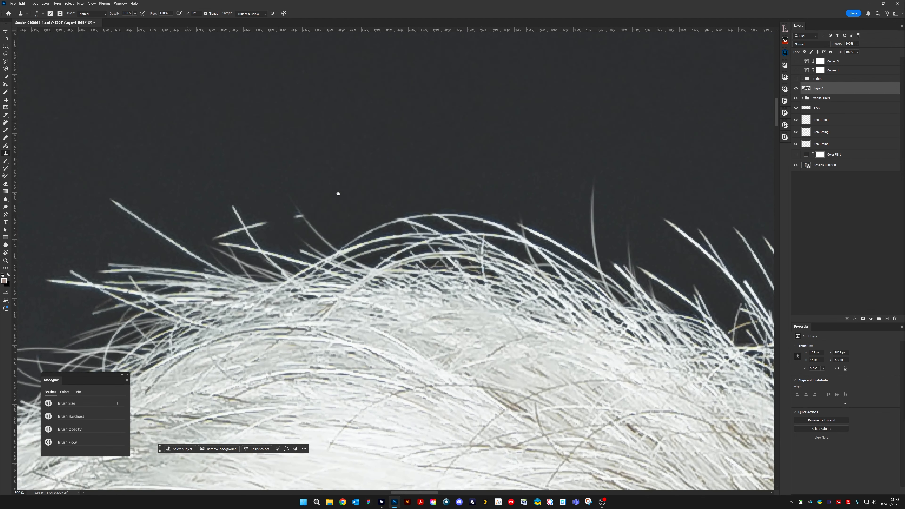
{"action": "left_click_drag", "start_coordinate": [337, 193], "coordinate": [419, 243]}
{"action": "key", "text": "bracketleft"}
{"action": "key", "text": "bracketleft"}
{"action": "key", "text": "bracketleft"}
{"action": "key", "text": "bracketleft"}
{"action": "left_click", "coordinate": [368, 265], "text": "alt"}
{"action": "left_click_drag", "start_coordinate": [379, 266], "coordinate": [383, 264]}
- Clean up around the tip of the thin faint hair left of the crown's peak with a 5 px Clone Stamp
{"action": "key", "text": "bracketleft"}
{"action": "key", "text": "bracketleft"}
{"action": "key", "text": "bracketleft"}
{"action": "key", "text": "bracketleft"}
{"action": "key", "text": "bracketright"}
{"action": "key", "text": "bracketright"}
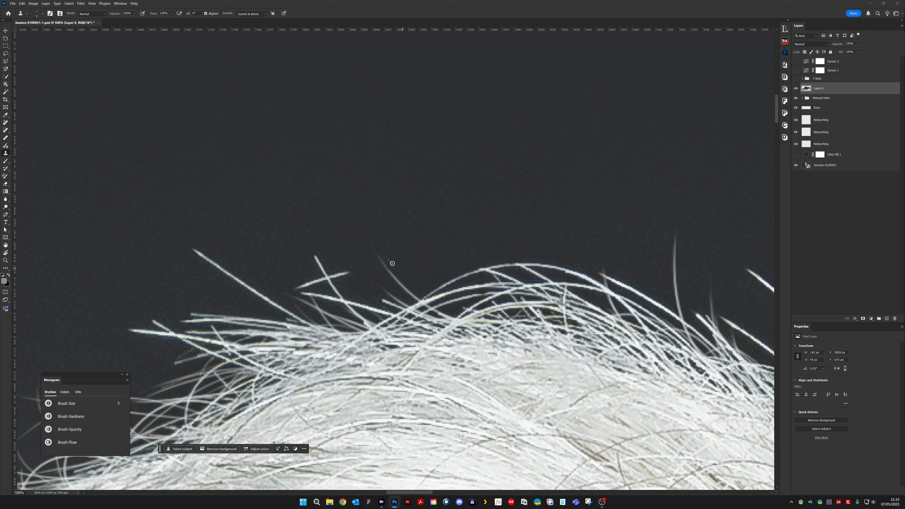
{"action": "left_click", "coordinate": [382, 262], "text": "alt"}
{"action": "left_click_drag", "start_coordinate": [384, 266], "coordinate": [383, 264]}
- Clone out the remaining short piece of the curved stray hair where it crosses the upright hair left of the crown's peak
{"action": "left_click", "coordinate": [343, 286], "text": "alt"}
{"action": "mouse_move", "coordinate": [333, 278]}
{"action": "left_mouse_down"}
{"action": "mouse_move", "coordinate": [347, 266]}
{"action": "mouse_move", "coordinate": [344, 287]}
{"action": "mouse_move", "coordinate": [325, 257]}
{"action": "mouse_move", "coordinate": [321, 281]}
{"action": "mouse_move", "coordinate": [311, 272]}
{"action": "mouse_move", "coordinate": [324, 281]}
{"action": "mouse_move", "coordinate": [303, 283]}
{"action": "left_mouse_up"}
{"action": "key", "text": "bracketright"}
{"action": "key", "text": "bracketright"}
{"action": "key", "text": "bracketright"}
{"action": "key", "text": "bracketright"}
{"action": "left_click", "coordinate": [348, 265], "text": "alt"}
{"action": "left_click", "coordinate": [308, 273], "text": "alt"}
{"action": "key", "text": "bracketleft"}
{"action": "key", "text": "bracketleft"}
{"action": "key", "text": "bracketleft"}
{"action": "key", "text": "bracketleft"}
{"action": "left_click", "coordinate": [293, 270], "text": "alt"}
{"action": "key", "text": "bracketright"}
{"action": "key", "text": "bracketright"}
{"action": "key", "text": "bracketright"}
{"action": "key", "text": "bracketright"}
- Clone out the stray strand crossing the top arching hair at the crown's peak, starting with a 3 px Clone Stamp
{"action": "left_click_drag", "start_coordinate": [580, 234], "coordinate": [476, 201]}
{"action": "key", "text": "bracketleft"}
{"action": "key", "text": "bracketleft"}
{"action": "key", "text": "bracketleft"}
{"action": "key", "text": "bracketleft"}
{"action": "key", "text": "bracketleft"}
{"action": "key", "text": "bracketleft"}
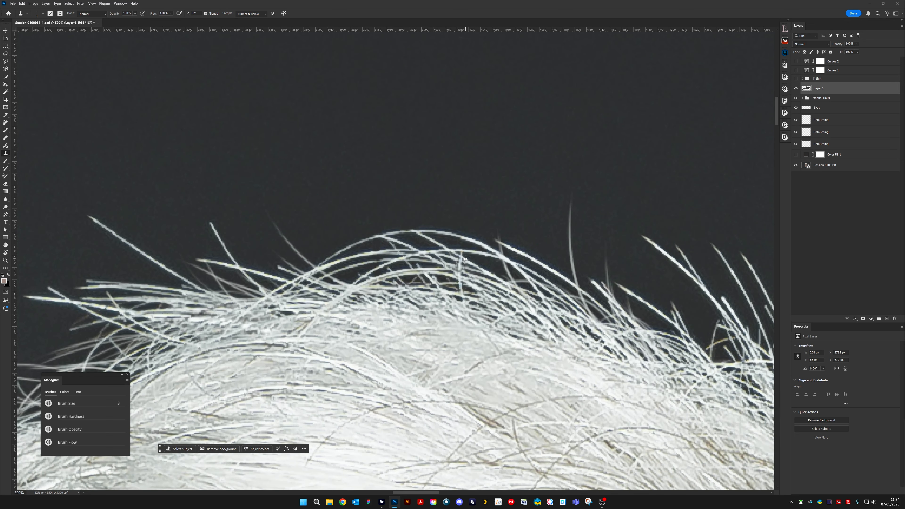
{"action": "left_click", "coordinate": [464, 258]}
{"action": "mouse_move", "coordinate": [439, 243]}
{"action": "left_mouse_down"}
{"action": "mouse_move", "coordinate": [431, 240]}
{"action": "mouse_move", "coordinate": [447, 245]}
{"action": "left_mouse_up"}
{"action": "key", "text": "bracketright"}
{"action": "key", "text": "bracketright"}
{"action": "left_click", "coordinate": [420, 239], "text": "alt"}
{"action": "left_click", "coordinate": [433, 242], "text": "alt"}
{"action": "left_click", "coordinate": [433, 210], "text": "alt"}
{"action": "left_click", "coordinate": [451, 241]}
{"action": "mouse_move", "coordinate": [451, 241]}
{"action": "left_mouse_down"}
{"action": "mouse_move", "coordinate": [433, 242]}
{"action": "mouse_move", "coordinate": [440, 244]}
{"action": "left_mouse_up"}
- Clean up the left end of the crossing strand along the top arching hair, finishing with a 4 px Clone Stamp
{"action": "key", "text": "bracketright"}
{"action": "key", "text": "bracketright"}
{"action": "mouse_move", "coordinate": [409, 243]}
{"action": "left_mouse_down"}
{"action": "mouse_move", "coordinate": [374, 240]}
{"action": "mouse_move", "coordinate": [398, 242]}
{"action": "left_mouse_up"}
{"action": "key", "text": "bracketleft"}
{"action": "key", "text": "bracketleft"}
{"action": "key", "text": "bracketleft"}
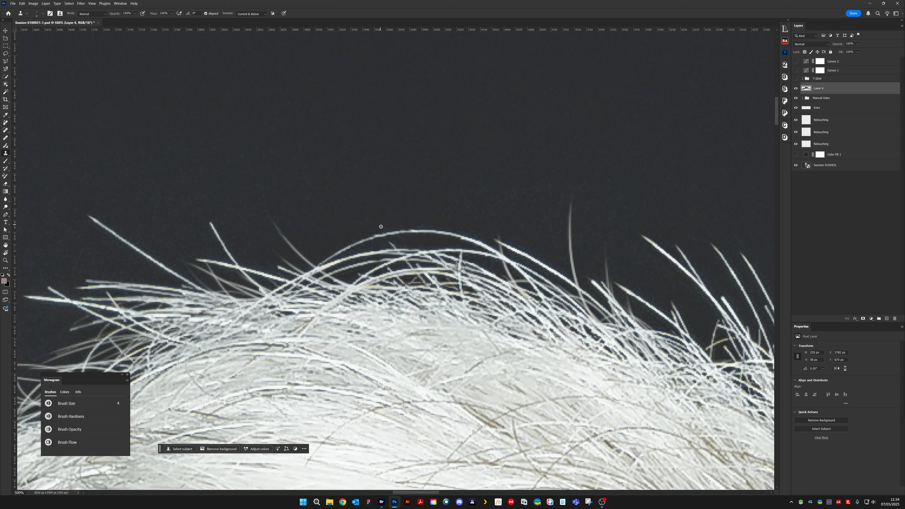
{"action": "left_click", "coordinate": [383, 243], "text": "alt"}
{"action": "left_click_drag", "start_coordinate": [385, 238], "coordinate": [371, 235]}
{"action": "left_click", "coordinate": [371, 228], "text": "alt"}
- Check the hair outline at the top of the head from a distance and up close
{"action": "left_click_drag", "start_coordinate": [491, 283], "coordinate": [473, 240]}
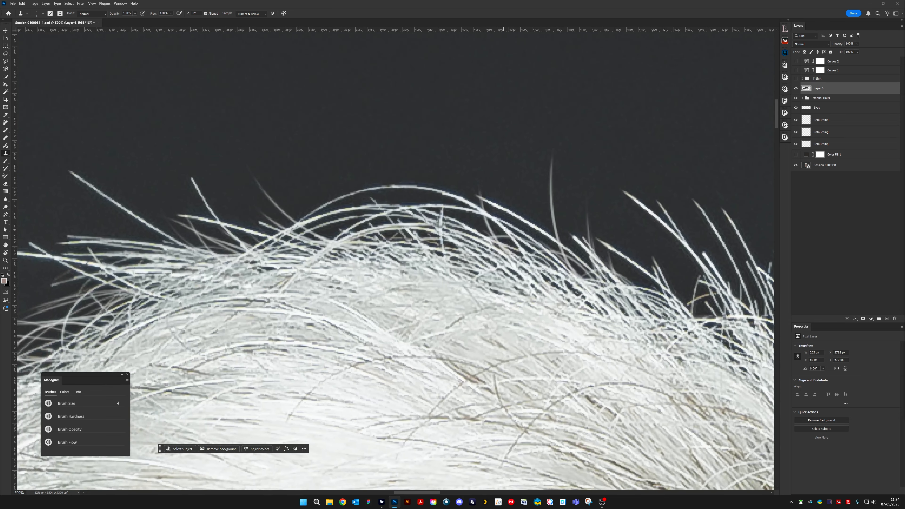
{"action": "key", "text": "ctrl+minus"}
{"action": "key", "text": "ctrl+minus"}
{"action": "key", "text": "ctrl+minus"}
{"action": "key", "text": "ctrl+minus"}
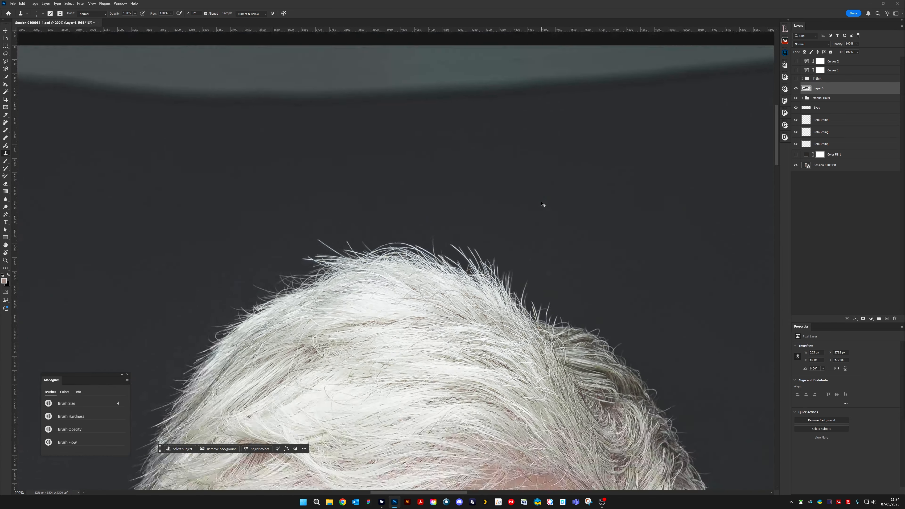
{"action": "key", "text": "ctrl+plus"}
{"action": "key", "text": "ctrl+plus"}
{"action": "key", "text": "ctrl+plus"}
{"action": "key", "text": "ctrl+plus"}
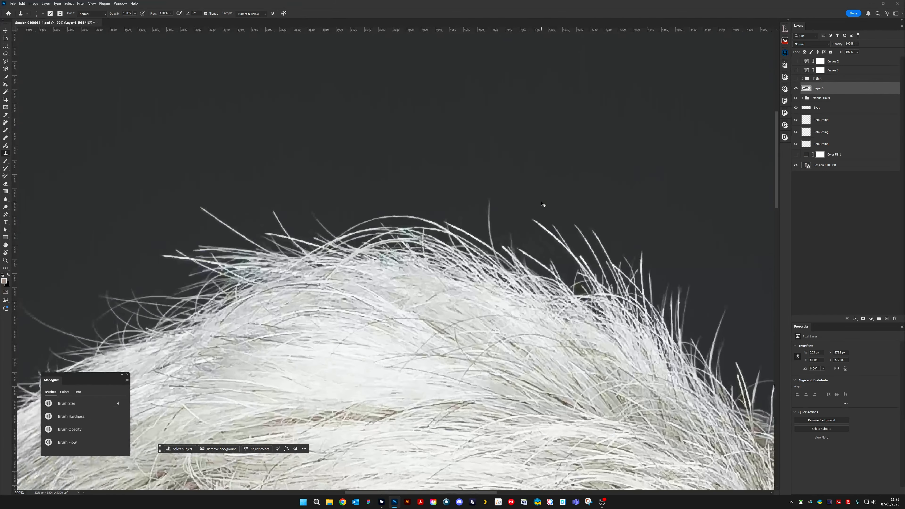
- Clone out the outermost arching hair across the crown's peak with a 9 px Clone Stamp, then reduce the brush to 3 px
{"action": "key", "text": "bracketright"}
{"action": "key", "text": "bracketright"}
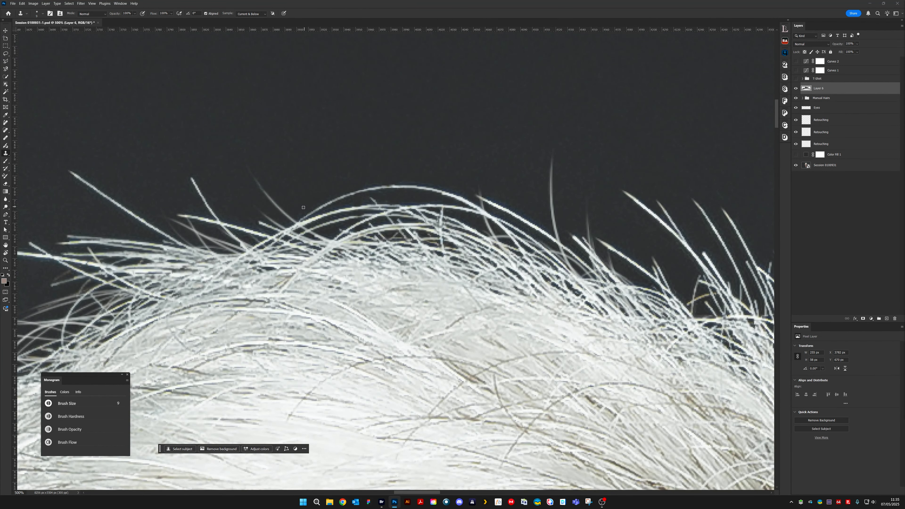
{"action": "mouse_move", "coordinate": [301, 218]}
{"action": "left_mouse_down"}
{"action": "mouse_move", "coordinate": [369, 183]}
{"action": "mouse_move", "coordinate": [412, 182]}
{"action": "mouse_move", "coordinate": [450, 194]}
{"action": "mouse_move", "coordinate": [383, 192]}
{"action": "mouse_move", "coordinate": [461, 187]}
{"action": "mouse_move", "coordinate": [470, 204]}
{"action": "mouse_move", "coordinate": [440, 196]}
{"action": "mouse_move", "coordinate": [467, 193]}
{"action": "mouse_move", "coordinate": [478, 207]}
{"action": "left_mouse_up"}
{"action": "key", "text": "bracketright"}
{"action": "key", "text": "bracketleft"}
{"action": "key", "text": "bracketleft"}
{"action": "key", "text": "bracketleft"}
{"action": "key", "text": "bracketleft"}
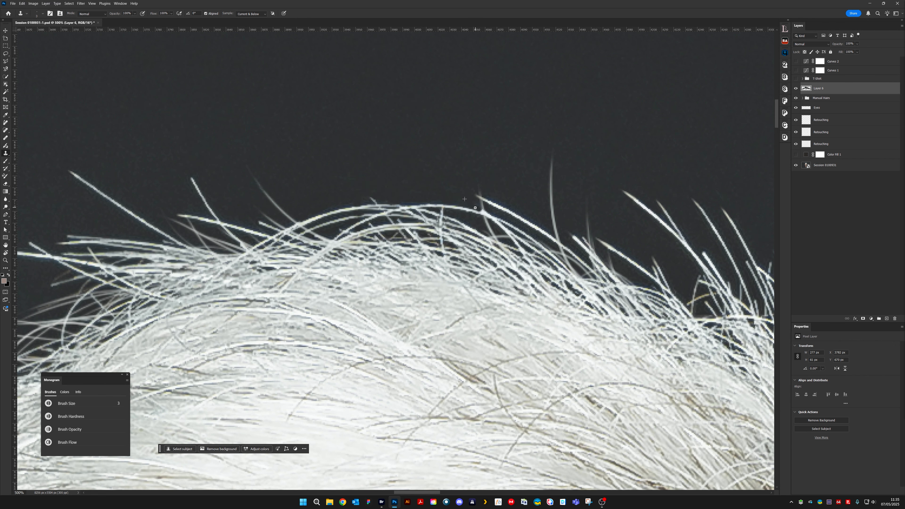
{"action": "key", "text": "ctrl+plus"}
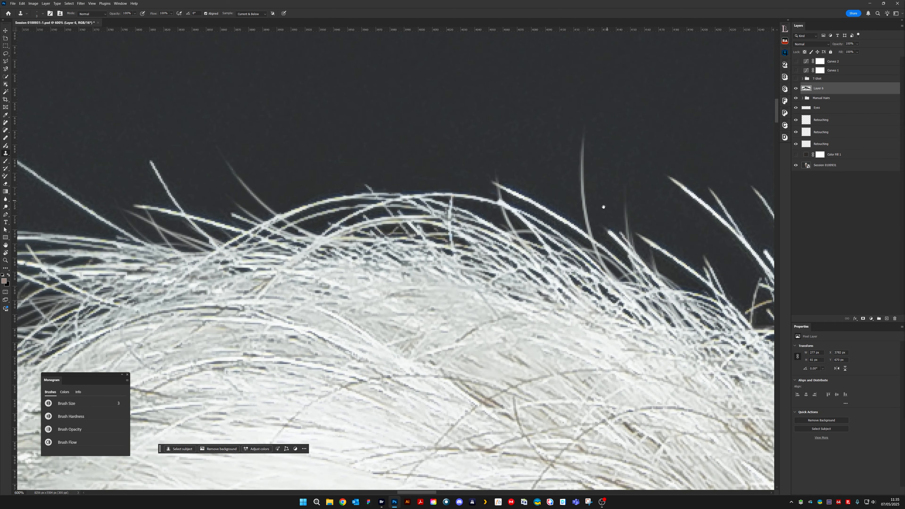
- Clone over the strand crossing the arching hairs just right of the crown's peak with the 3 px Clone Stamp
{"action": "left_click_drag", "start_coordinate": [602, 206], "coordinate": [482, 223]}
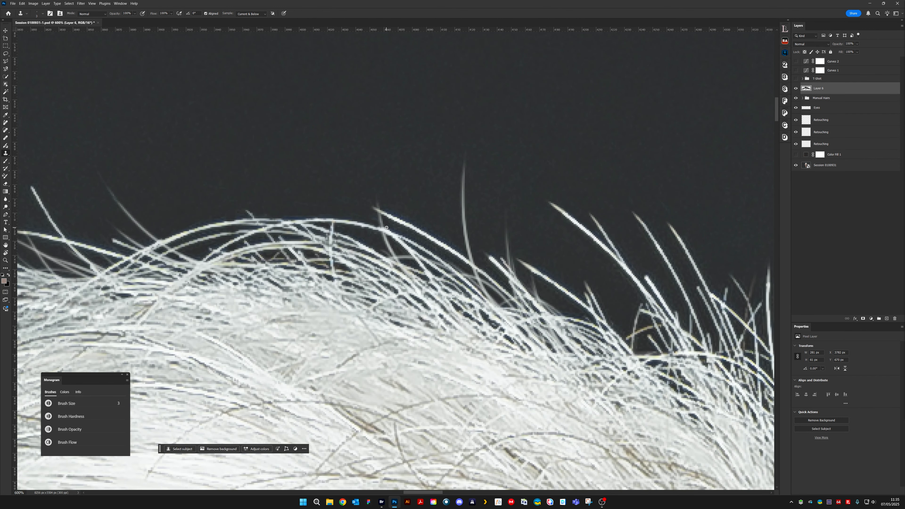
{"action": "left_click_drag", "start_coordinate": [386, 228], "coordinate": [393, 233]}
{"action": "left_click", "coordinate": [426, 266], "text": "alt"}
- Blend the crossing hairs lower on the crown's right slope with a 2 px Clone Stamp at 30% opacity, then reduce the brush to 1 px
{"action": "key", "text": "bracketleft"}
{"action": "key", "text": "bracketleft"}
{"action": "key", "text": "3"}
{"action": "key", "text": "bracketright"}
{"action": "key", "text": "bracketright"}
{"action": "key", "text": "bracketleft"}
{"action": "key", "text": "bracketleft"}
{"action": "left_click_drag", "start_coordinate": [422, 268], "coordinate": [434, 275]}
{"action": "key", "text": "bracketright"}
{"action": "left_click_drag", "start_coordinate": [433, 281], "coordinate": [427, 279]}
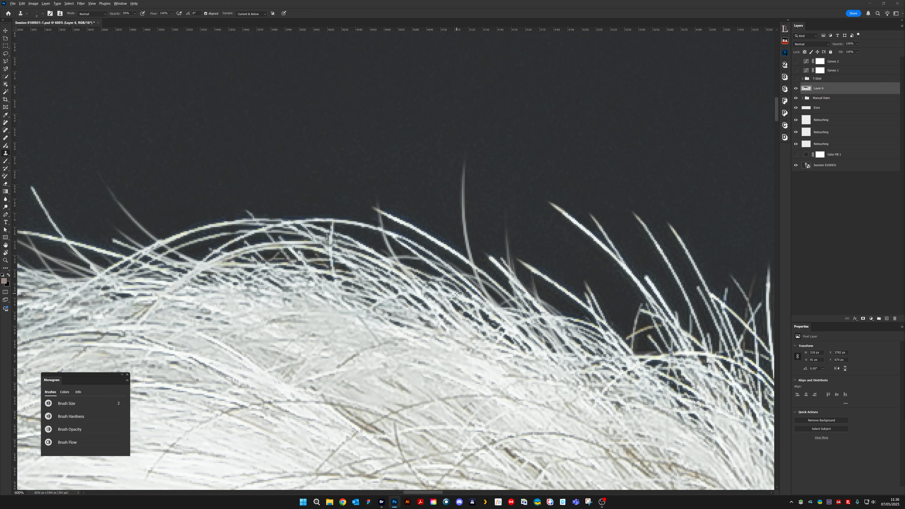
{"action": "left_click_drag", "start_coordinate": [431, 284], "coordinate": [429, 285]}
{"action": "left_click", "coordinate": [446, 287], "text": "alt"}
{"action": "key", "text": "["}
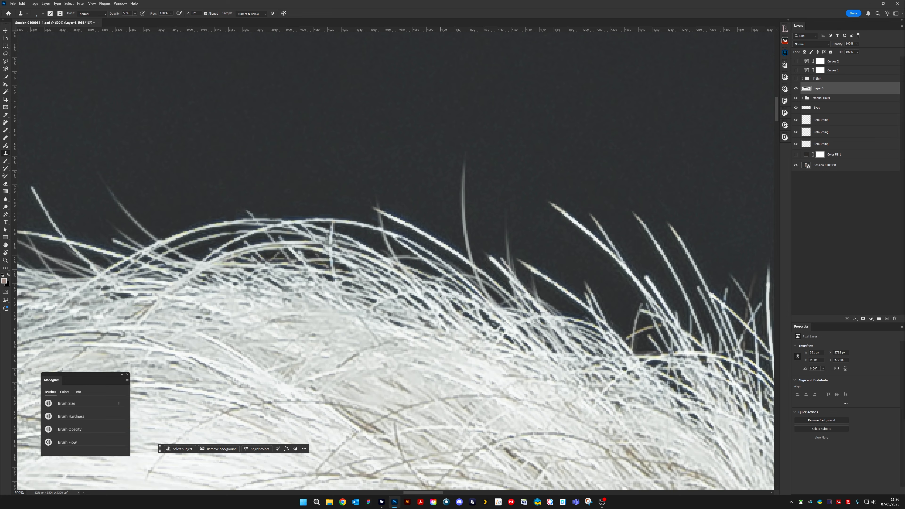
- Check the retouched hair outline along the crown at several magnifications and in the view of the whole portrait
{"action": "key", "text": "alt"}
{"action": "key", "text": "ctrl+minus"}
{"action": "key", "text": "ctrl+minus"}
{"action": "key", "text": "ctrl+minus"}
{"action": "key", "text": "ctrl+minus"}
{"action": "key", "text": "ctrl+minus"}
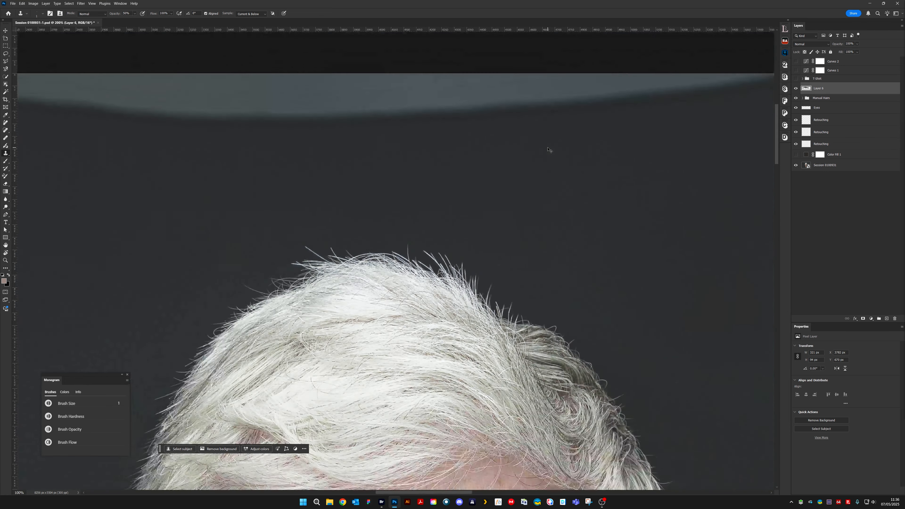
{"action": "key", "text": "ctrl+minus"}
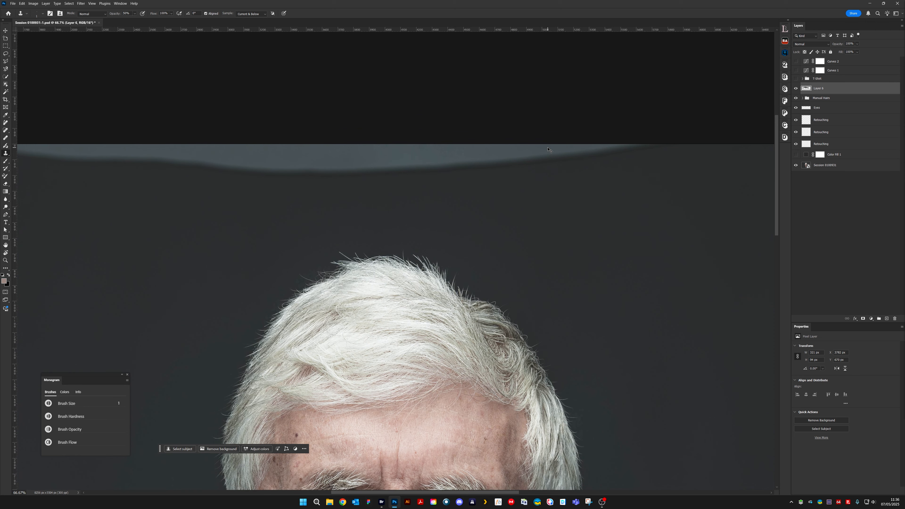
{"action": "key", "text": "ctrl+minus"}
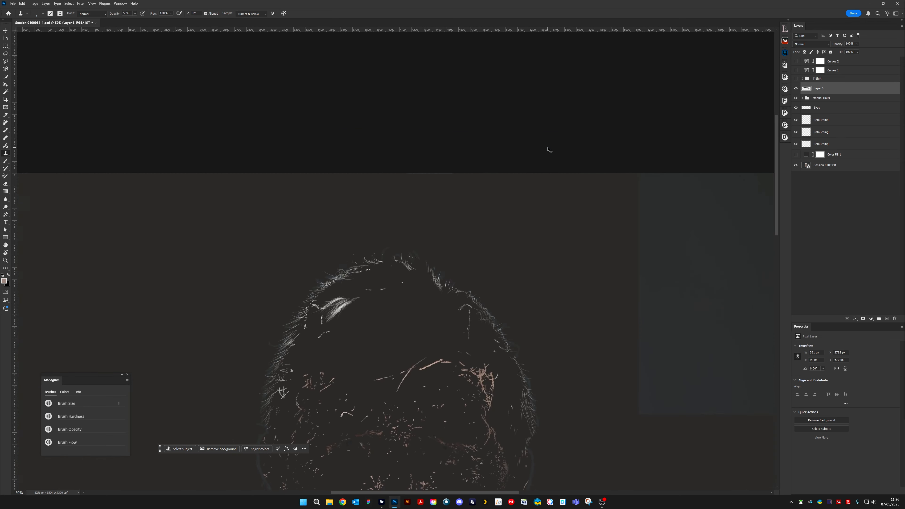
{"action": "key", "text": "ctrl+plus"}
{"action": "key", "text": "ctrl+plus"}
{"action": "key", "text": "ctrl+plus"}
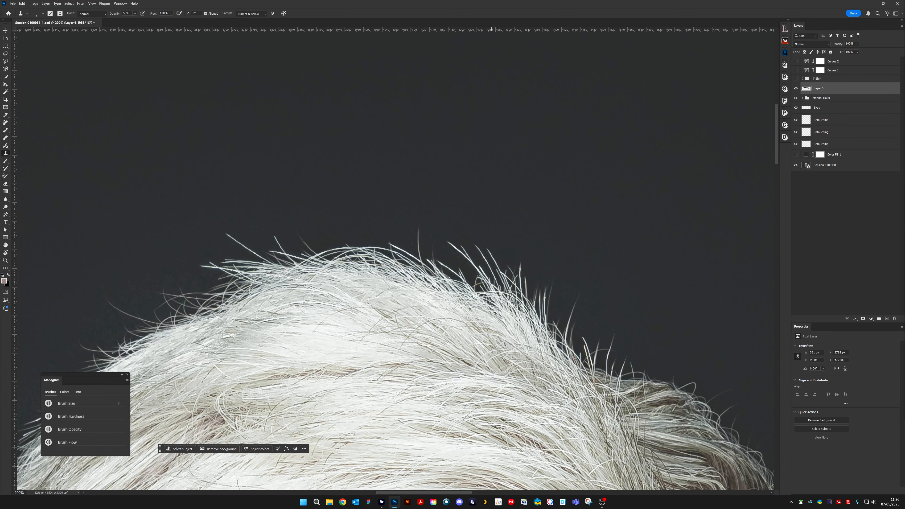
{"action": "left_click_drag", "start_coordinate": [262, 302], "coordinate": [415, 252]}
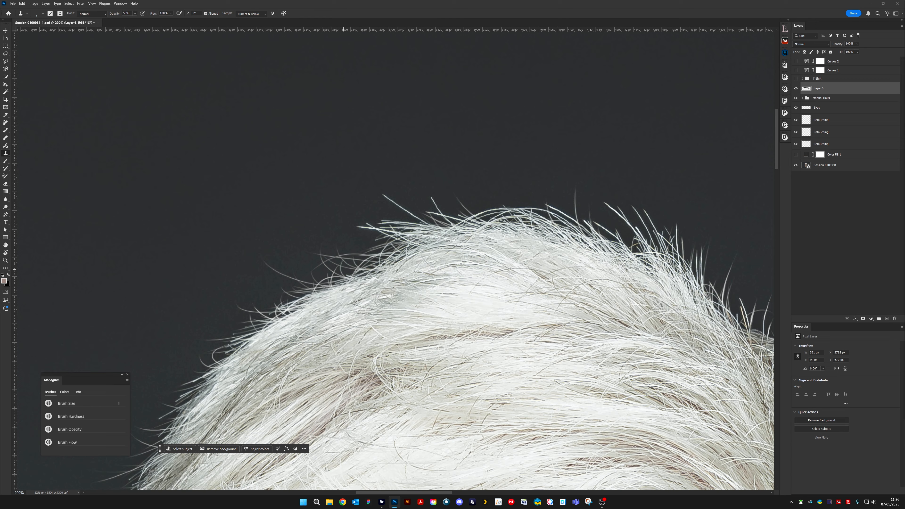
{"action": "left_click_drag", "start_coordinate": [635, 346], "coordinate": [521, 243]}
{"action": "key", "text": "ctrl+minus"}
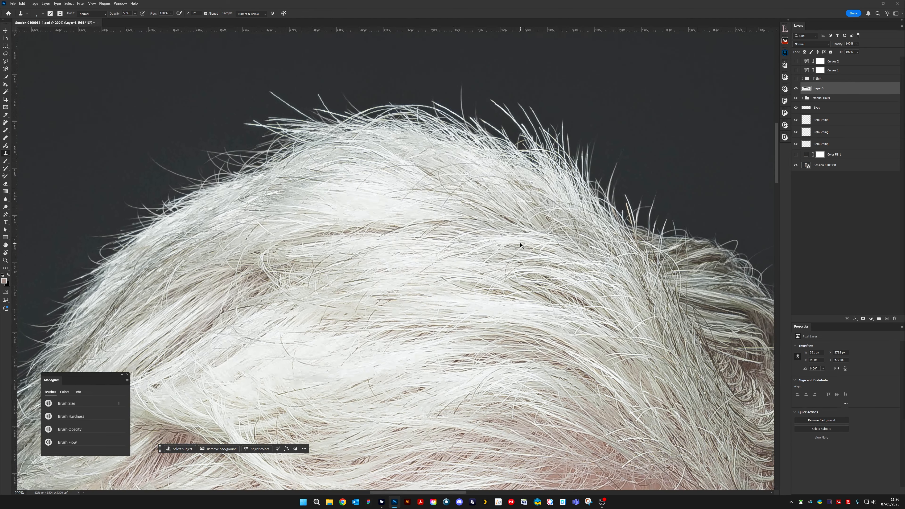
{"action": "key", "text": "ctrl+minus"}
{"action": "key", "text": "ctrl+minus"}
{"action": "key", "text": "ctrl+minus"}
{"action": "key", "text": "ctrl+minus"}
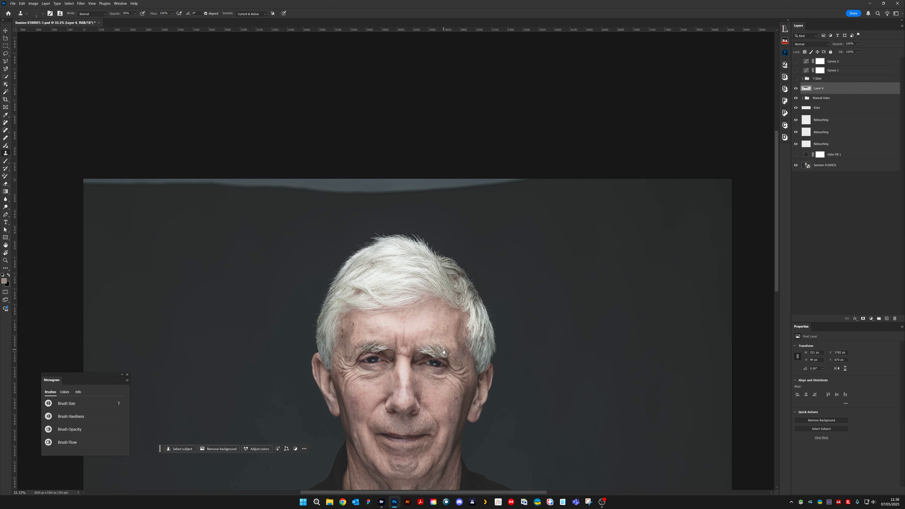
{"action": "scroll", "coordinate": [444, 352], "scroll_direction": "down", "scroll_amount": 5}
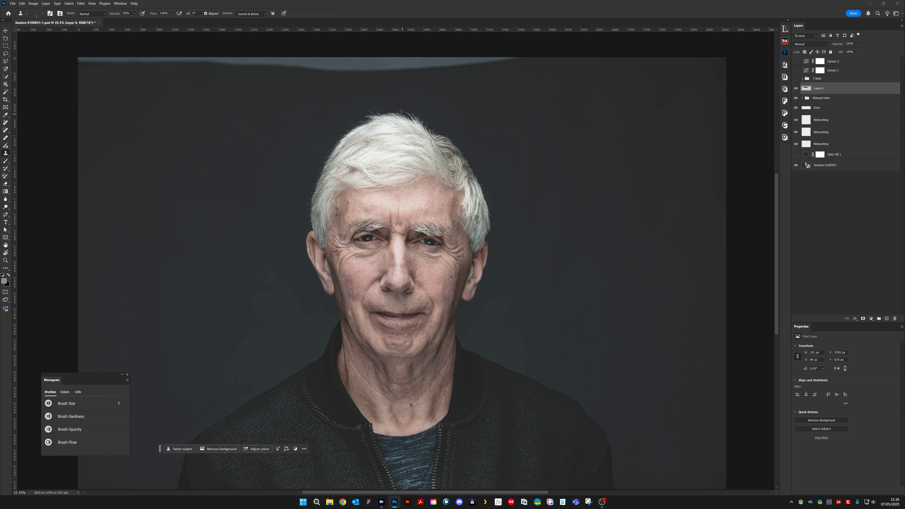
- Examine the face, eyebrows and hairline at 100%, then review the whole head at 50%
{"action": "key", "text": "ctrl+plus"}
{"action": "key", "text": "ctrl+plus"}
{"action": "key", "text": "ctrl+plus"}
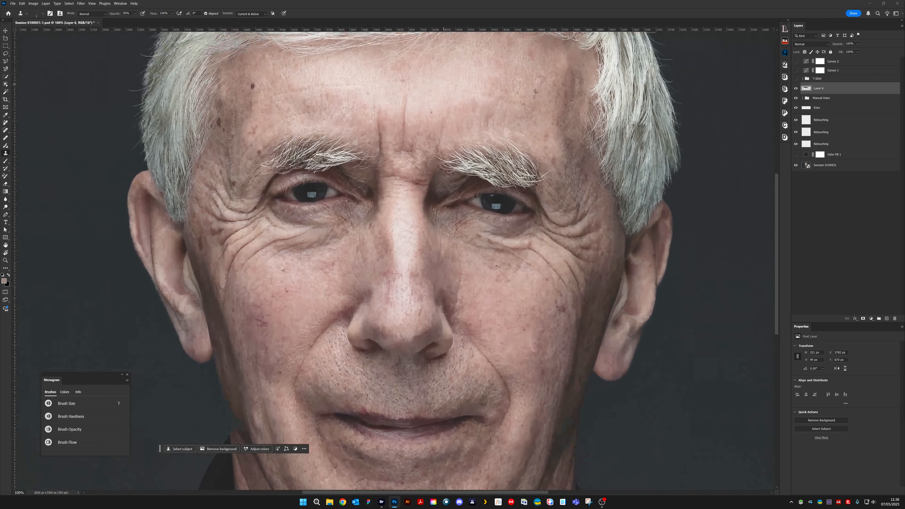
{"action": "left_click_drag", "start_coordinate": [438, 132], "coordinate": [387, 242]}
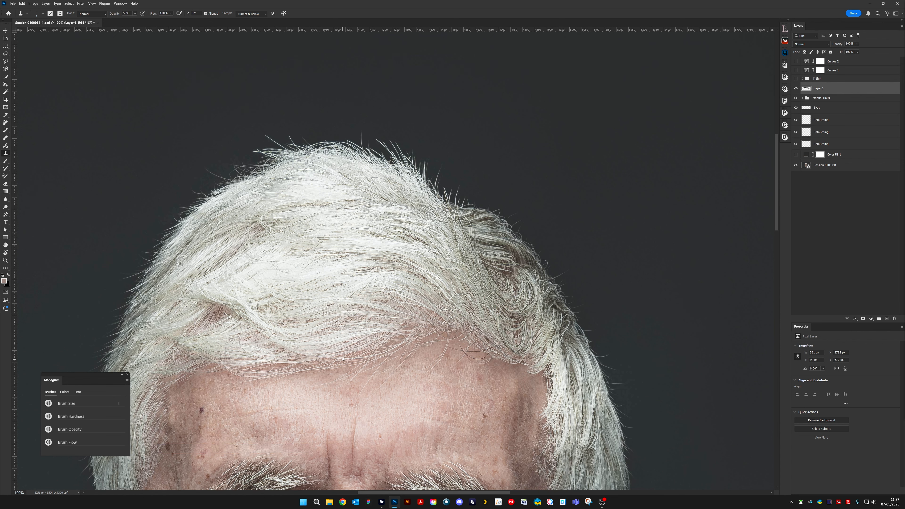
{"action": "left_click_drag", "start_coordinate": [323, 427], "coordinate": [465, 215]}
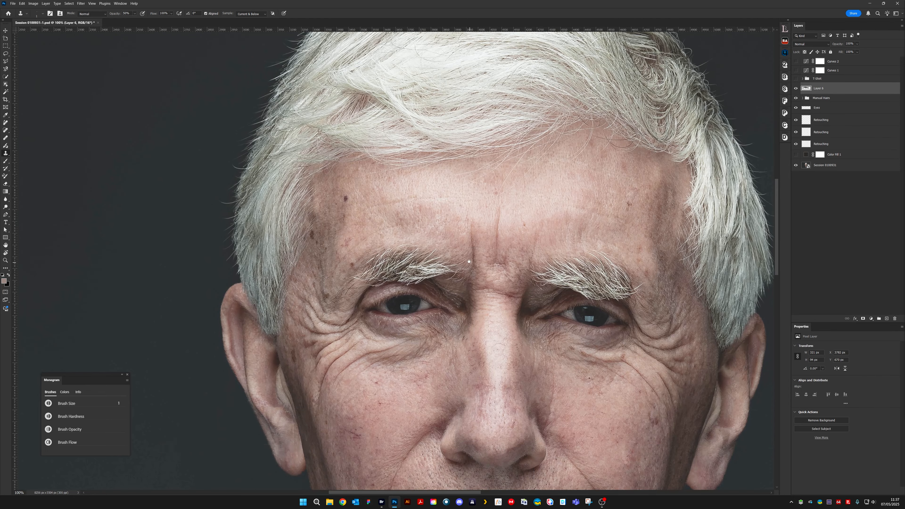
{"action": "left_click_drag", "start_coordinate": [442, 267], "coordinate": [432, 313]}
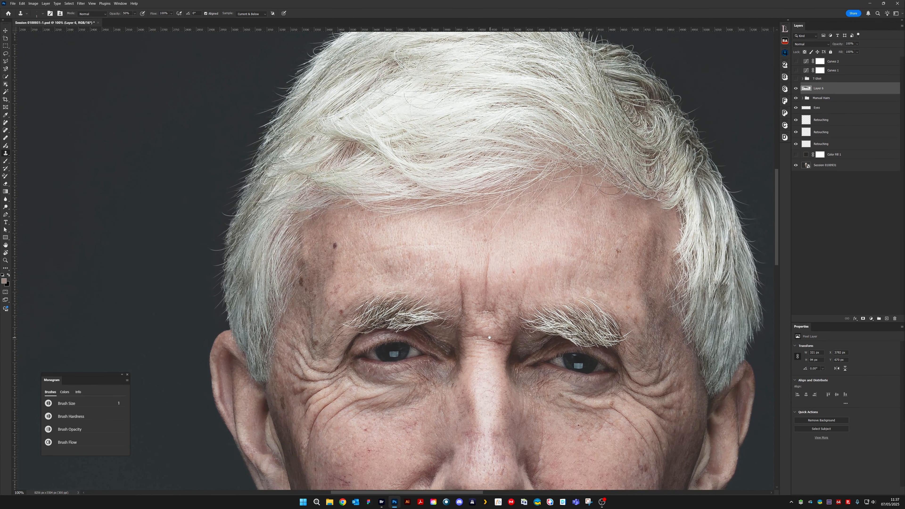
{"action": "left_click_drag", "start_coordinate": [525, 394], "coordinate": [501, 266]}
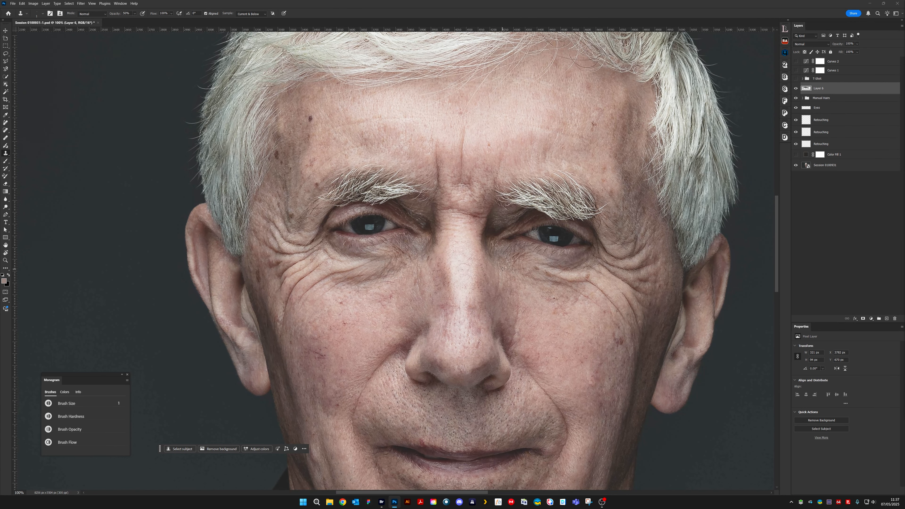
{"action": "key", "text": "ctrl+minus"}
{"action": "key", "text": "ctrl+minus"}
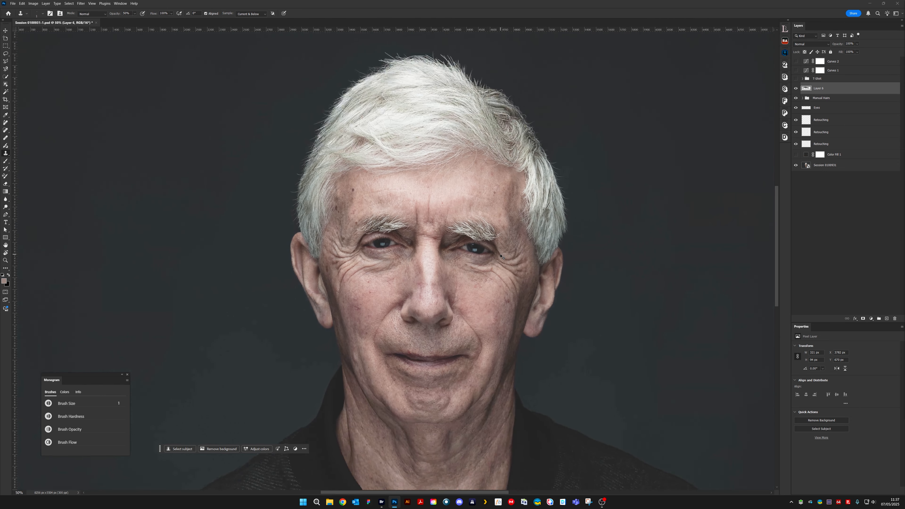